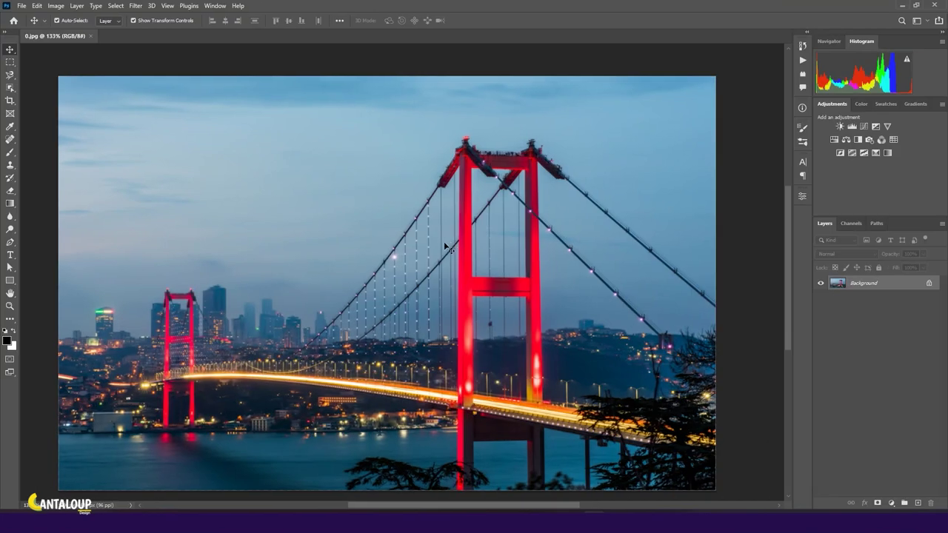
- Apply Sky Replacement with the sunset sky: Shift Edge -42, Brightness 13, Temperature -15, Multiply lighting
click(36, 5)
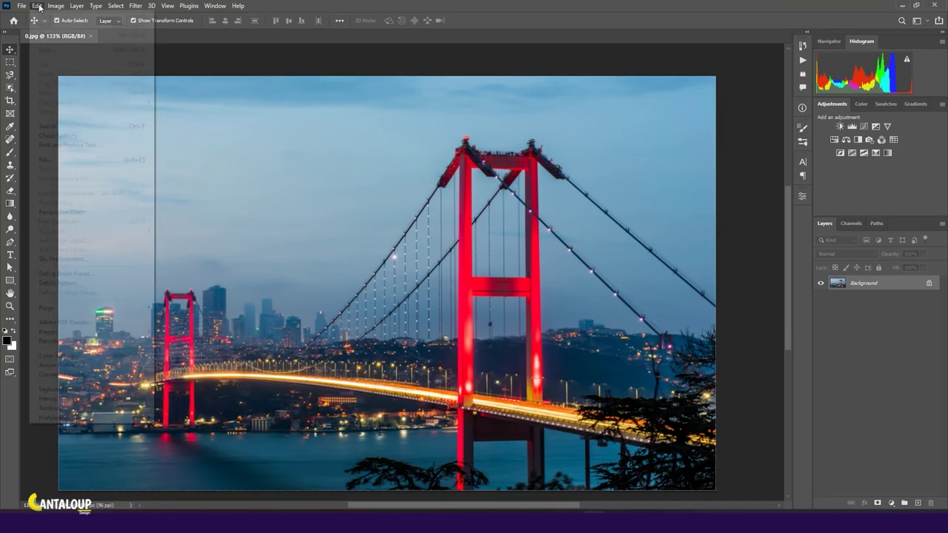
click(65, 260)
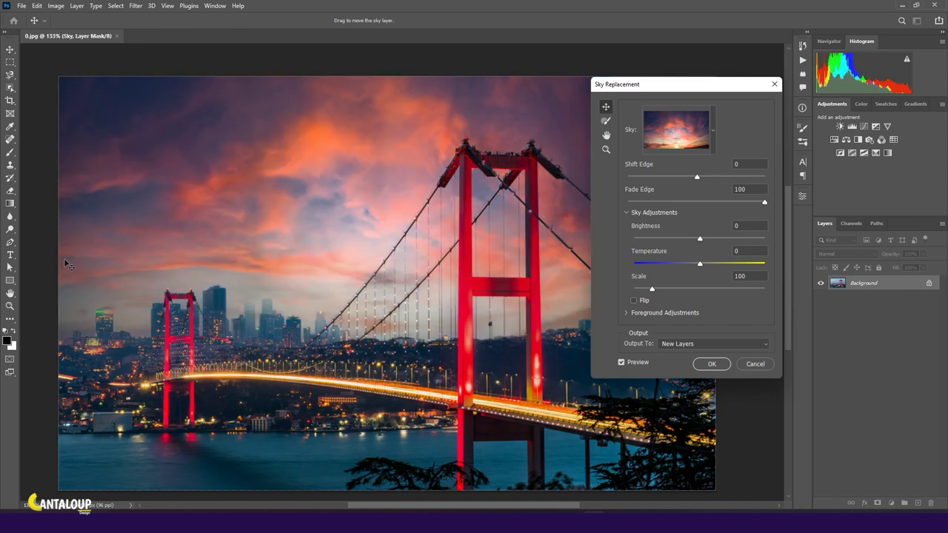
drag(669, 86, 776, 50)
drag(803, 140, 779, 145)
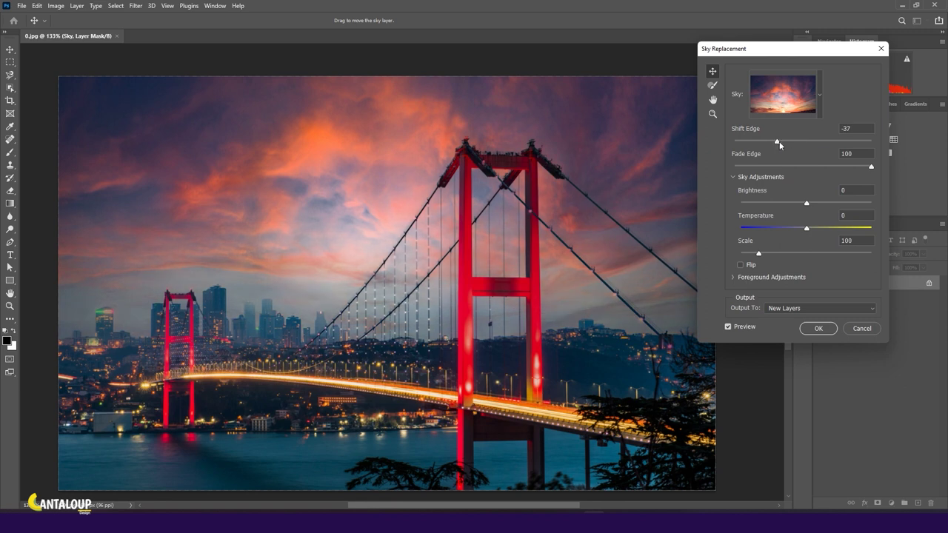
drag(804, 206, 813, 208)
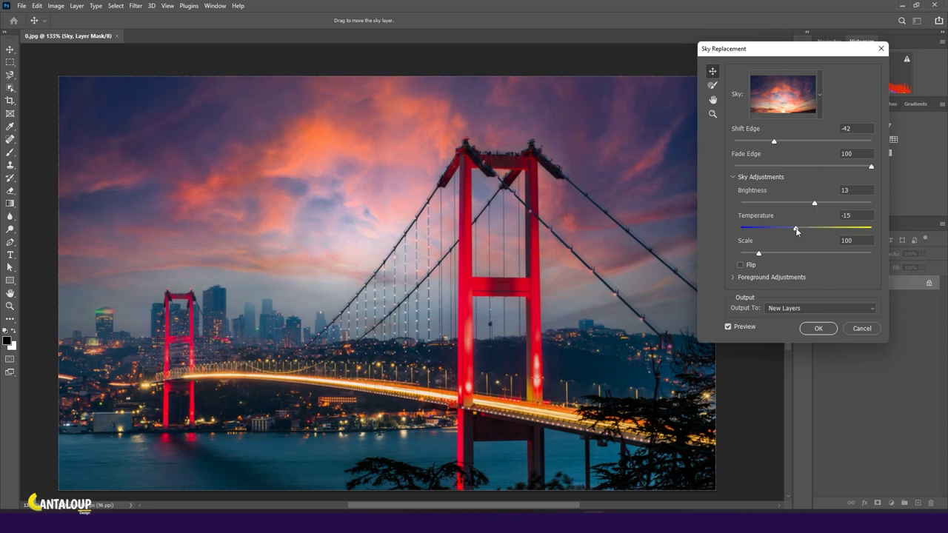
click(733, 277)
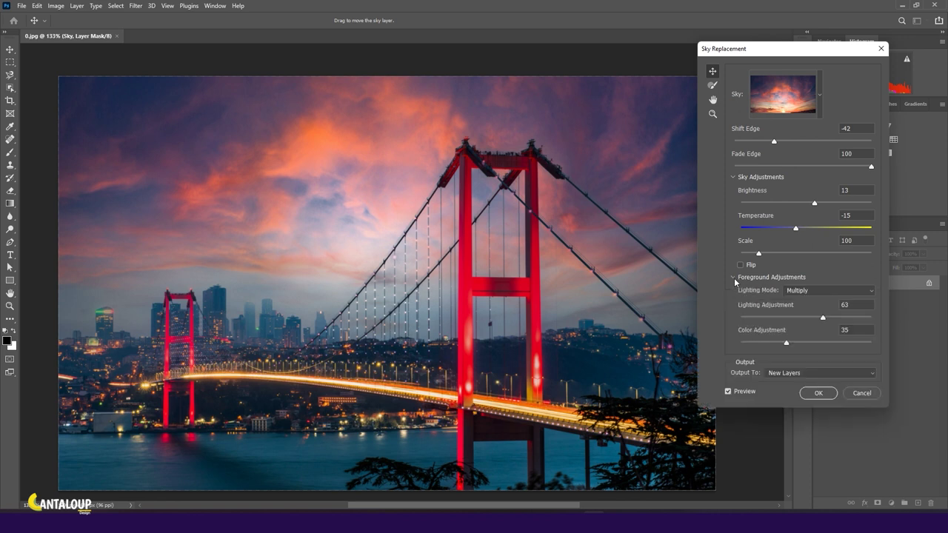
click(814, 328)
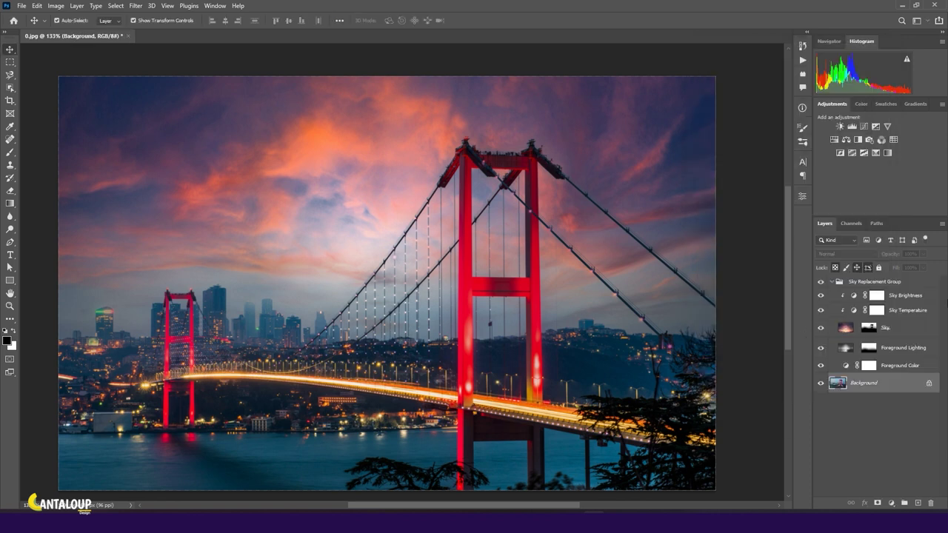
- Add a Color Lookup adjustment above the sky group using the FoggyNight.3DL profile
click(831, 282)
click(865, 282)
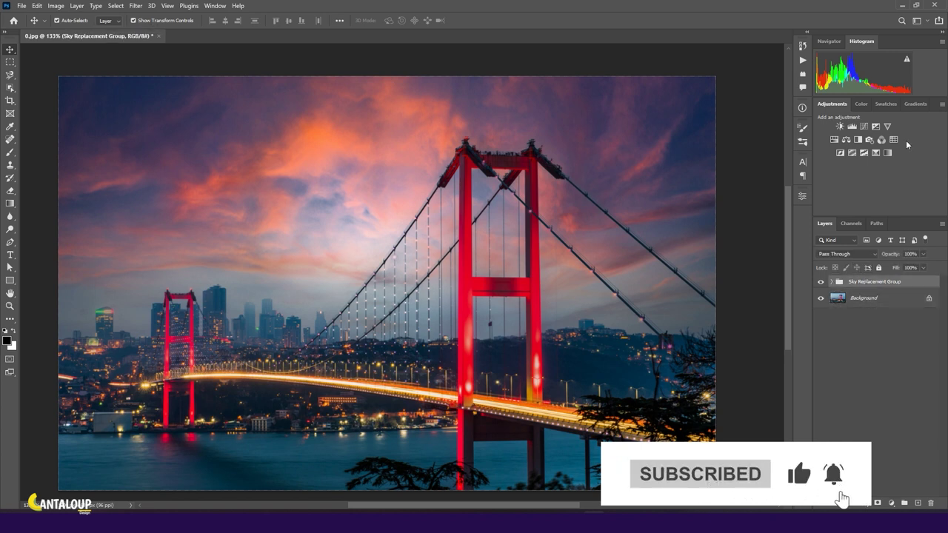
click(892, 194)
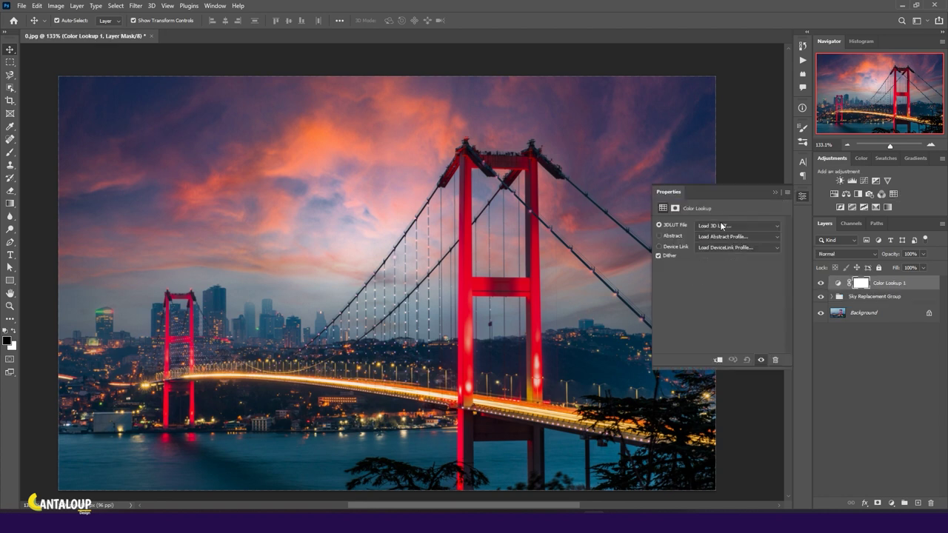
click(737, 225)
click(733, 340)
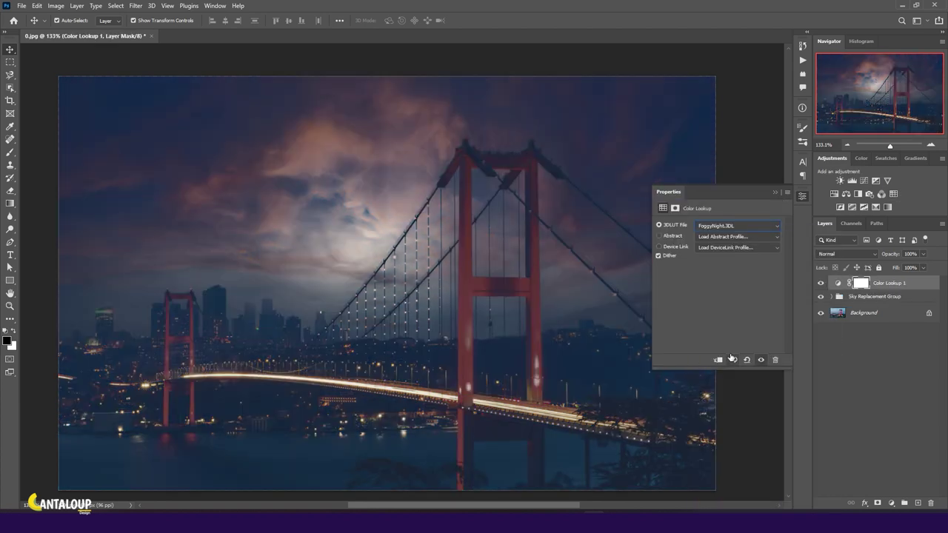
click(803, 196)
- Set the Color Lookup layer to 68% opacity and 87% fill
key(6)
key(8)
key(shift+8)
key(shift+7)
scroll(551, 218, down, 1)
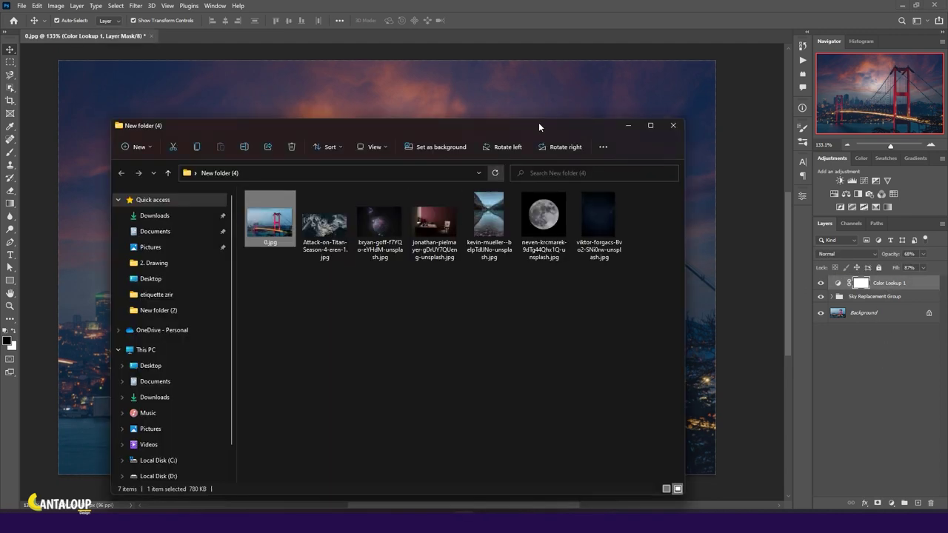
- Drag the moon photo onto the canvas and scale it large over the bridge
drag(540, 127, 419, 215)
drag(434, 313, 444, 296)
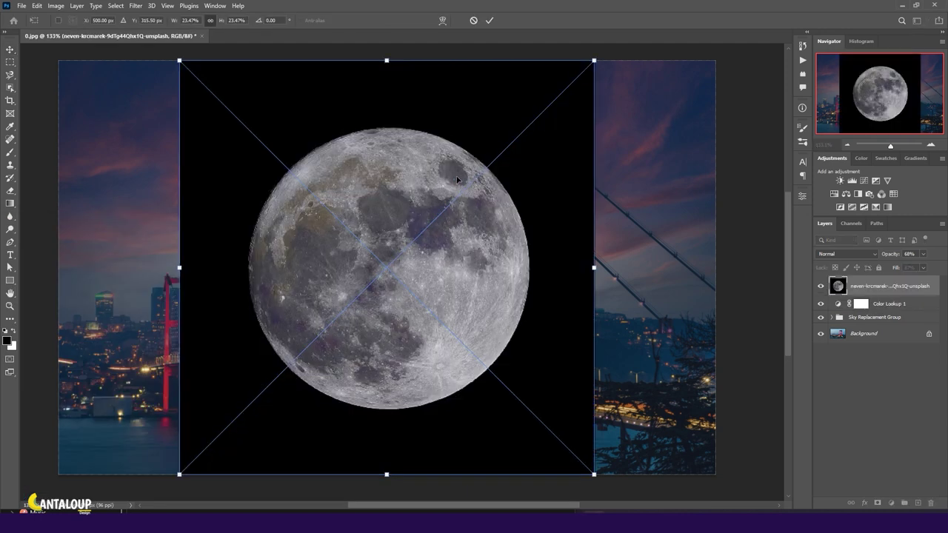
drag(656, 274, 704, 274)
drag(136, 274, 76, 259)
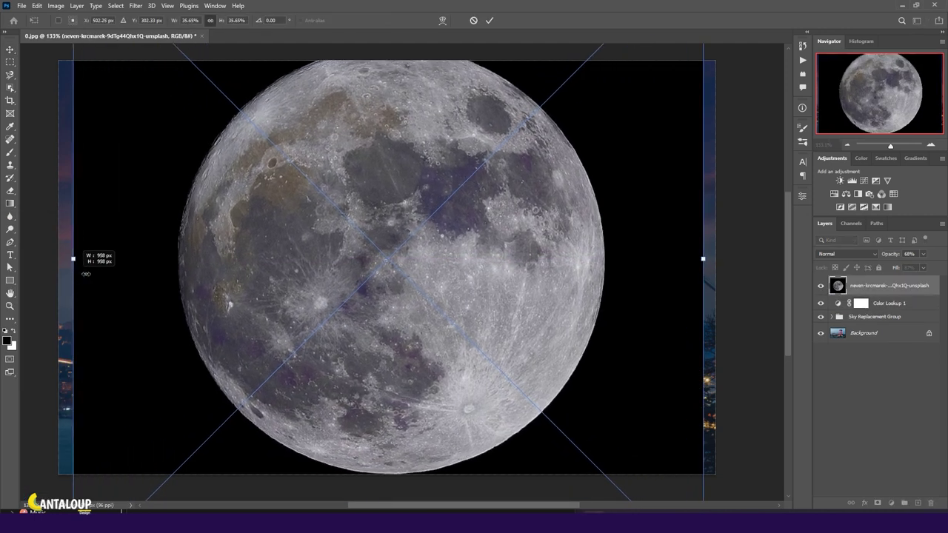
drag(331, 299, 351, 316)
drag(719, 274, 681, 274)
drag(90, 274, 104, 266)
click(488, 20)
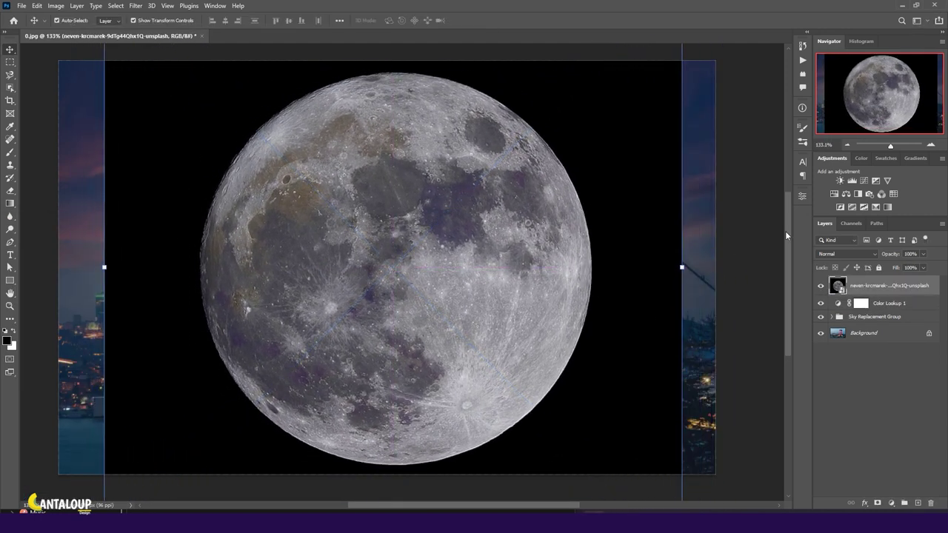
- Set the moon layer to Screen blend mode and fine-tune its size and position
click(844, 253)
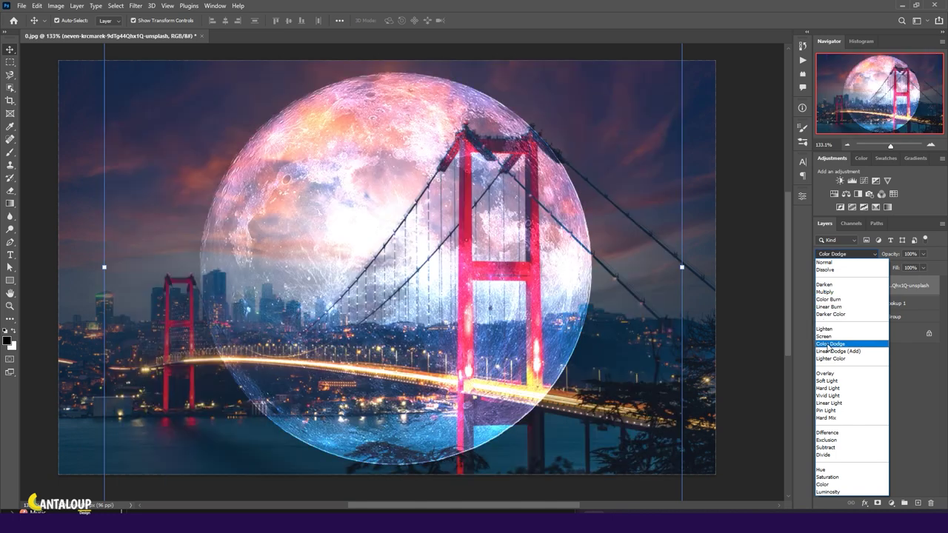
click(827, 337)
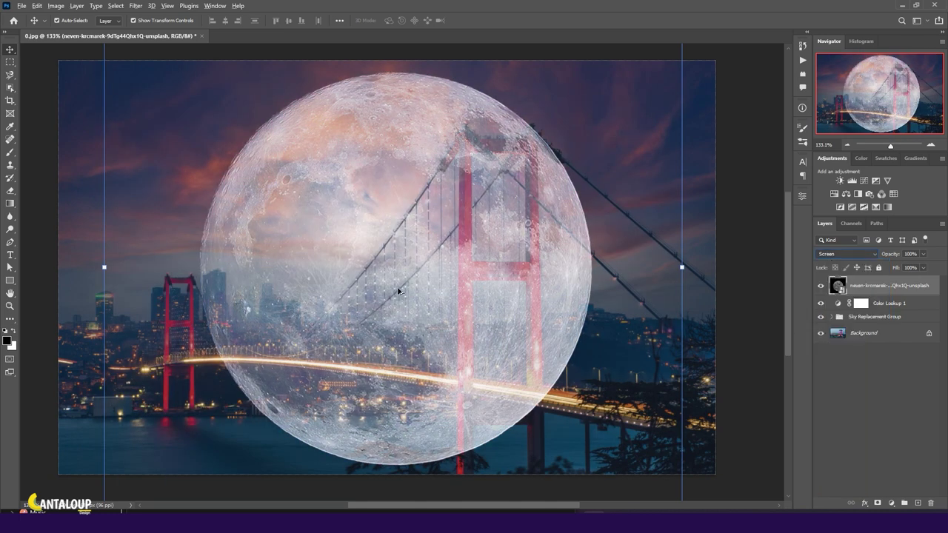
drag(682, 268, 635, 253)
drag(488, 267, 501, 272)
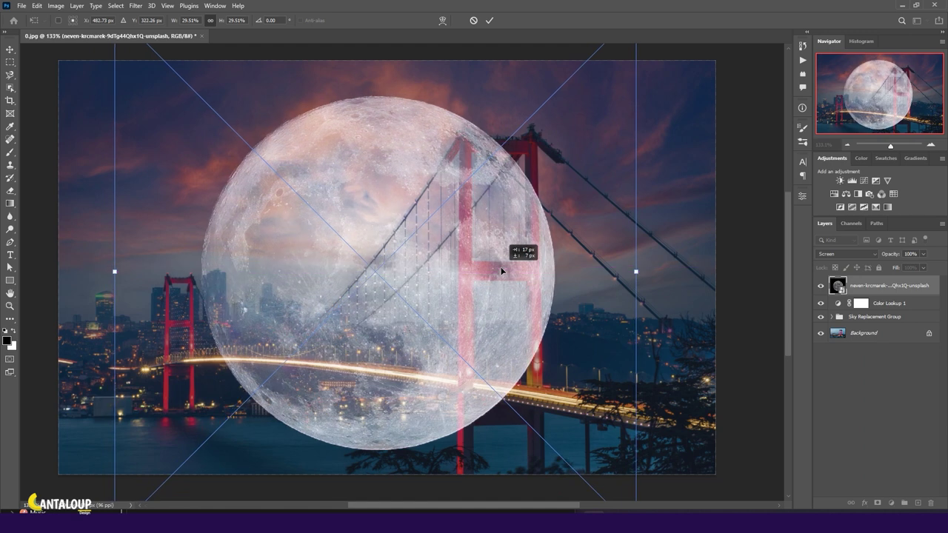
drag(114, 271, 106, 266)
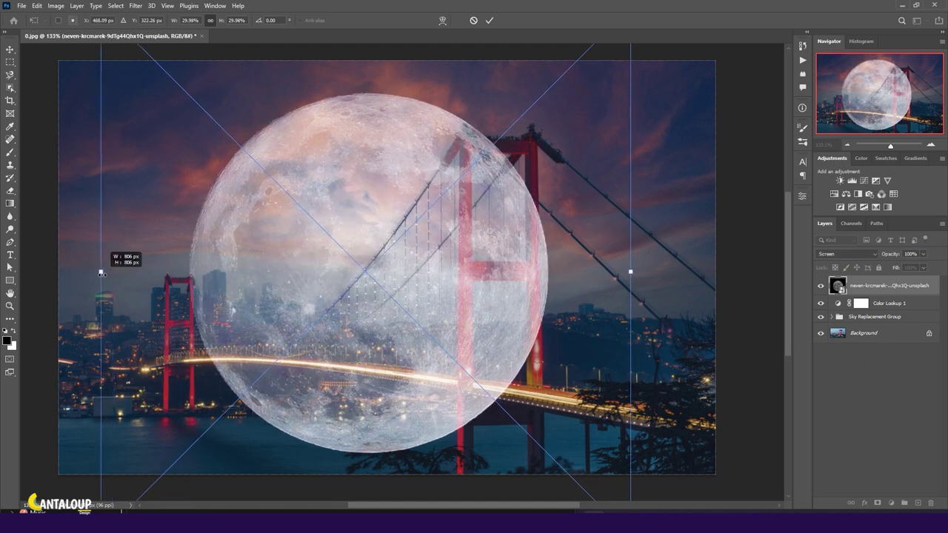
drag(369, 257, 363, 266)
click(488, 20)
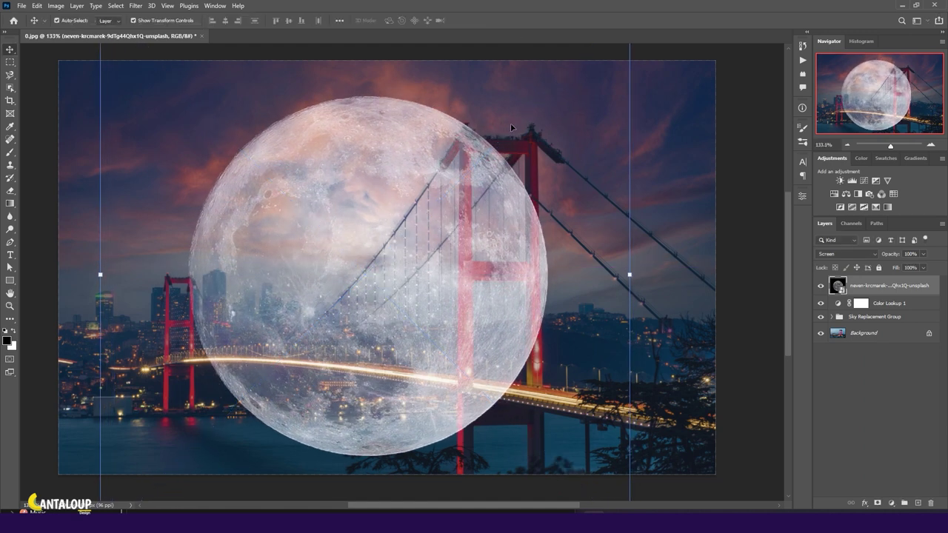
scroll(575, 300, down, 2)
click(832, 317)
- Rescale the moon and mask it with the Sky layer's mask so it sits behind the towers
ctrl+click(865, 363)
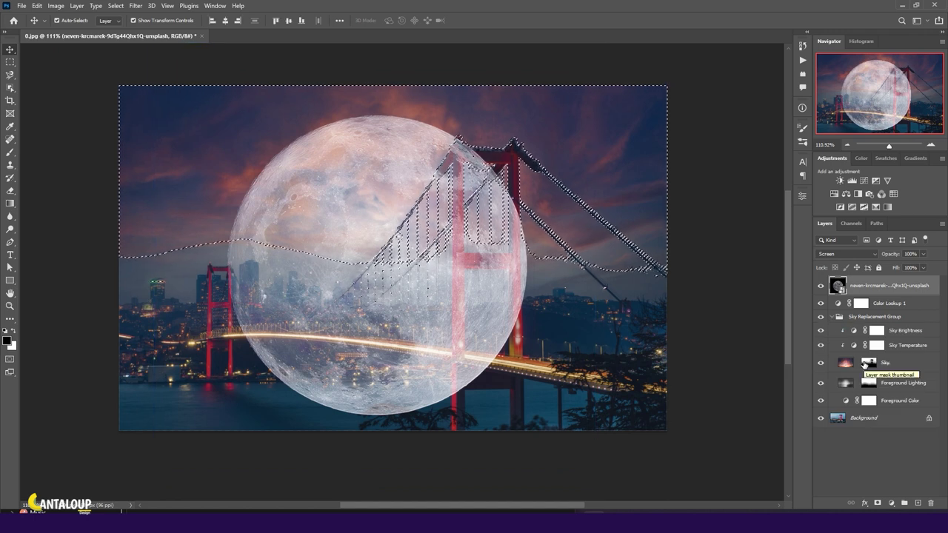
key(ctrl+d)
drag(595, 263, 551, 271)
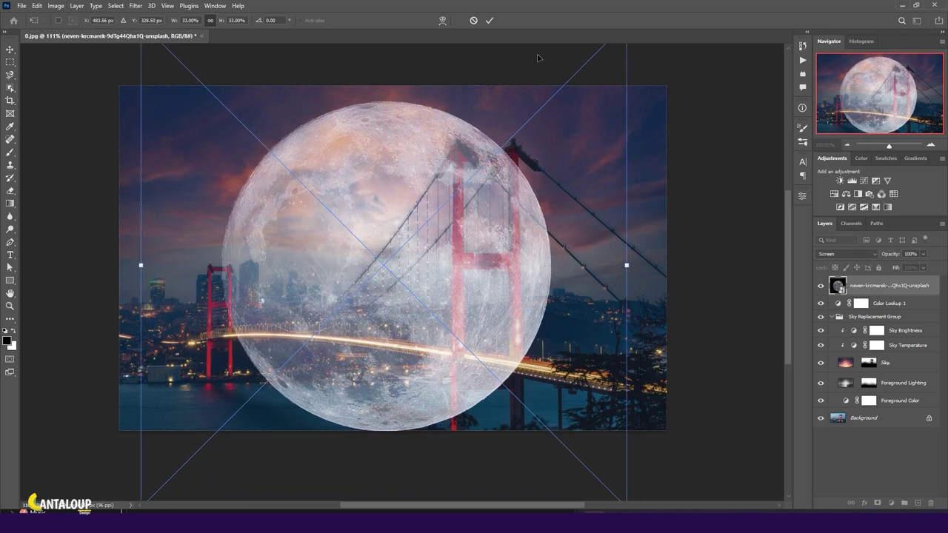
drag(627, 264, 596, 264)
drag(444, 273, 464, 275)
key(Return)
ctrl+click(868, 362)
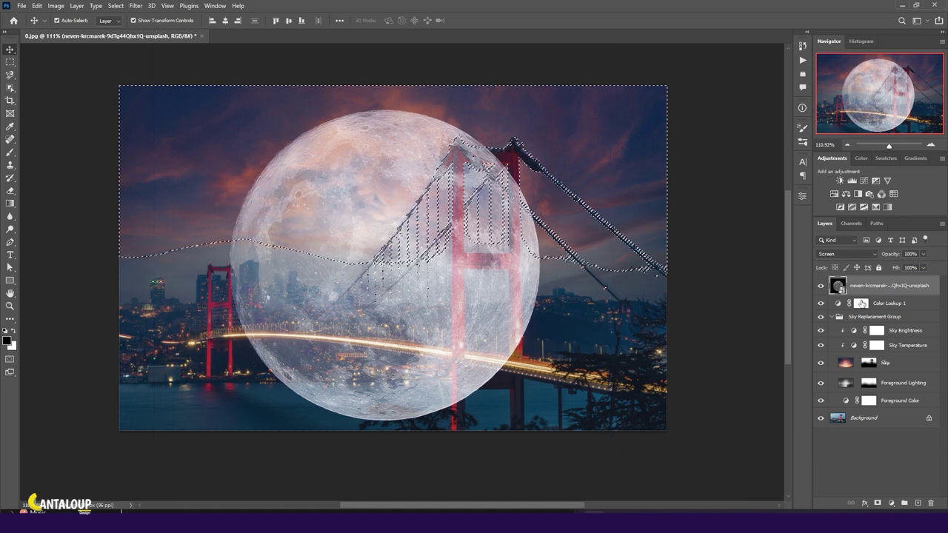
click(878, 502)
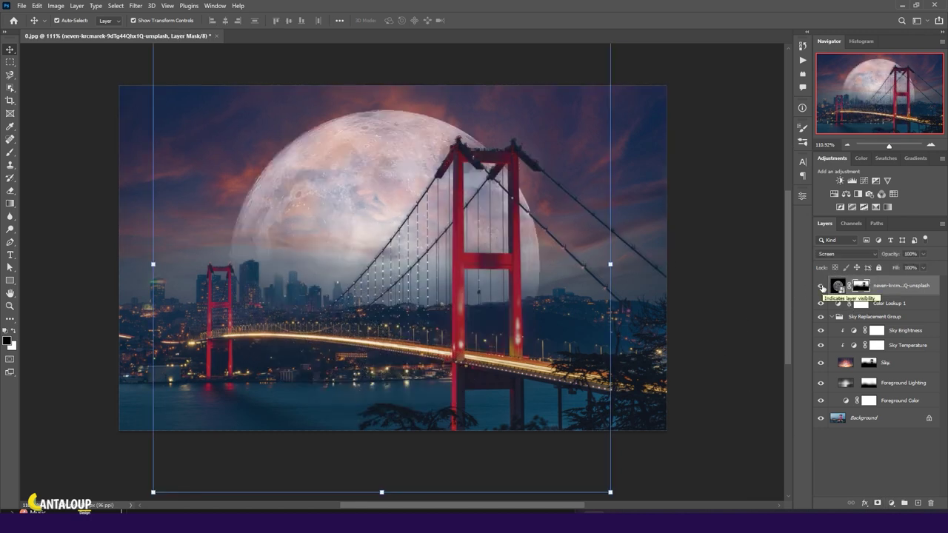
click(915, 461)
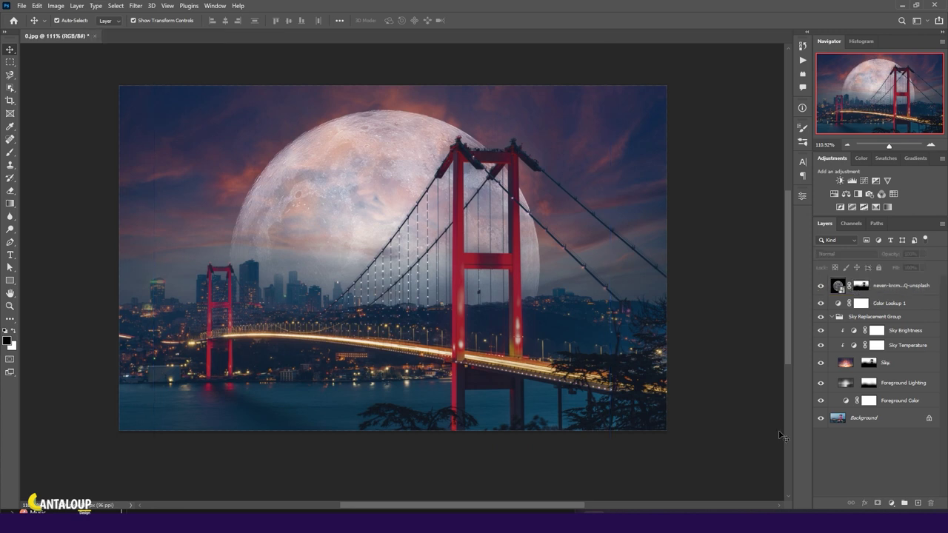
- Paint on the moon's layer mask with the Brush to hide it behind the skyline buildings
click(860, 285)
key(b)
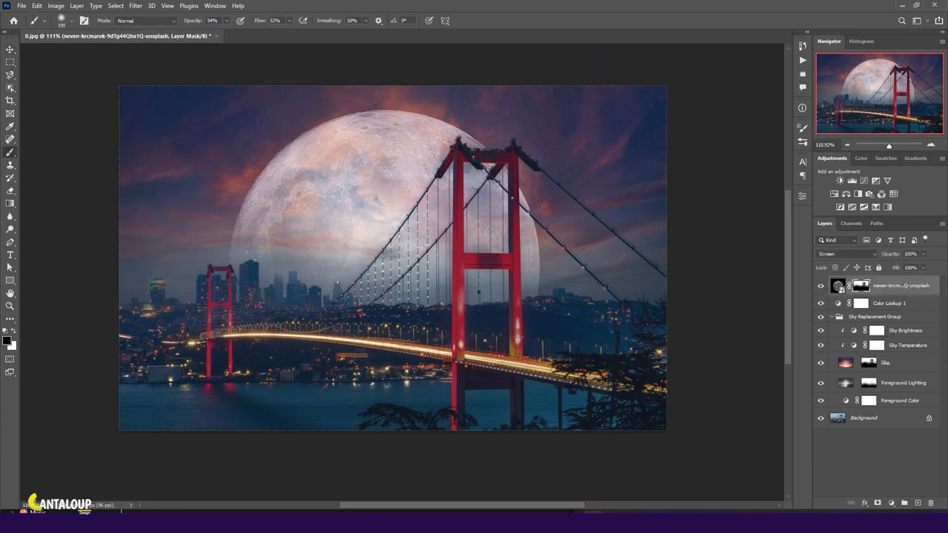
scroll(312, 285, up, 5)
scroll(311, 285, down, 3)
right_click(283, 276)
key(Escape)
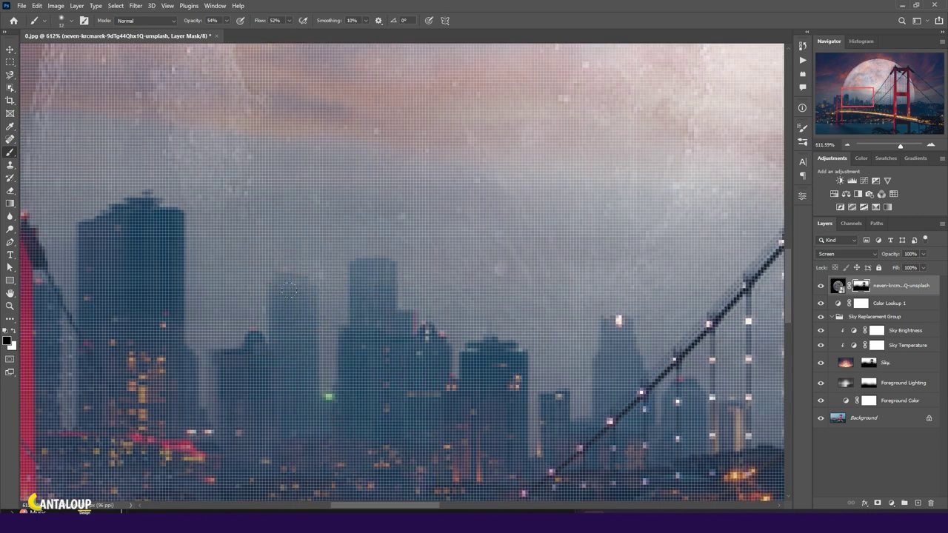
click(820, 286)
click(819, 286)
scroll(459, 289, down, 2)
scroll(333, 373, down, 2)
key(ctrl+0)
key(v)
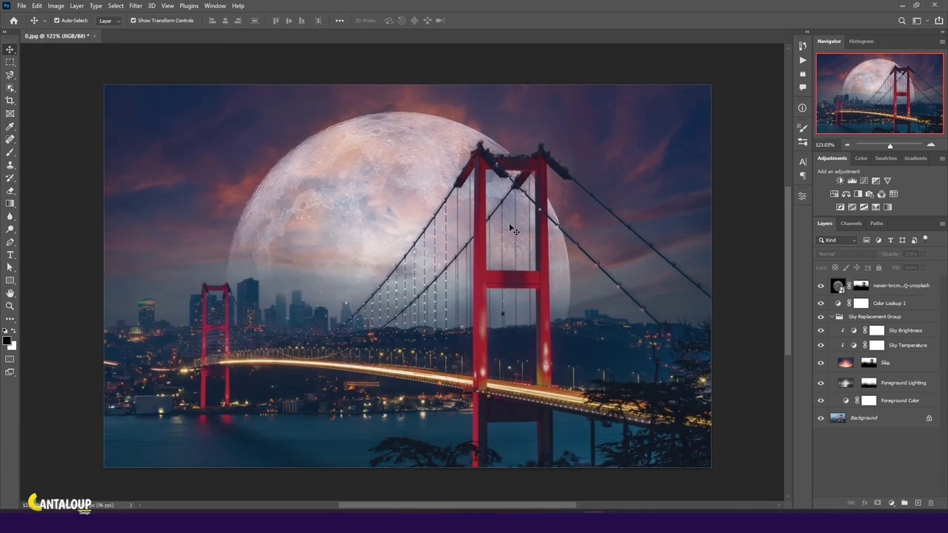
- Toggle the replacement sky and foreground lighting layers off and on to compare
click(819, 362)
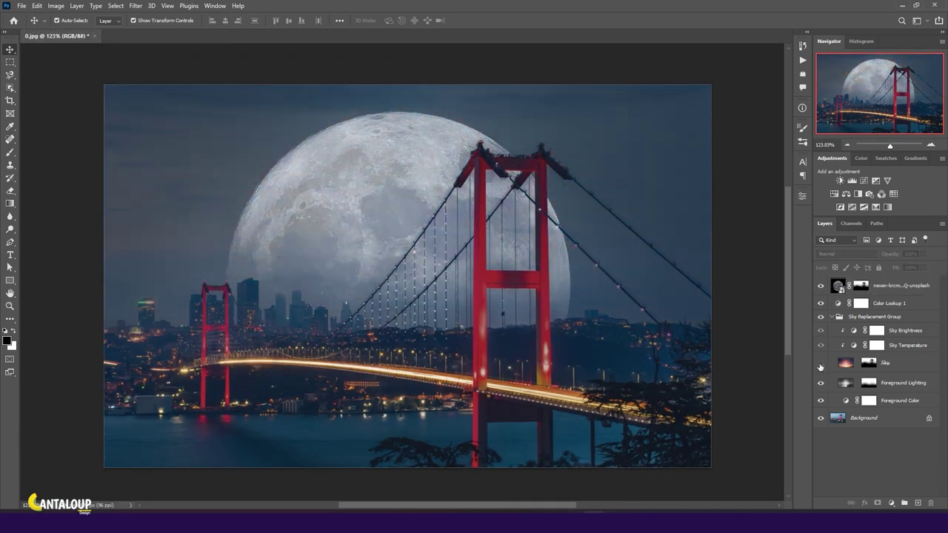
click(819, 362)
click(820, 383)
click(820, 383)
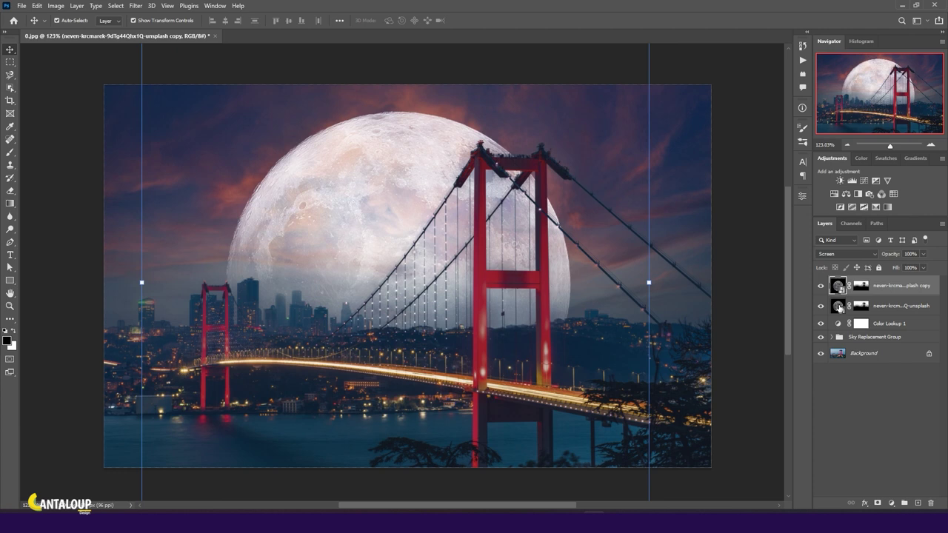
- Delete the layer mask from the lower moon layer so the full moon shows
right_click(839, 307)
key(Escape)
right_click(838, 308)
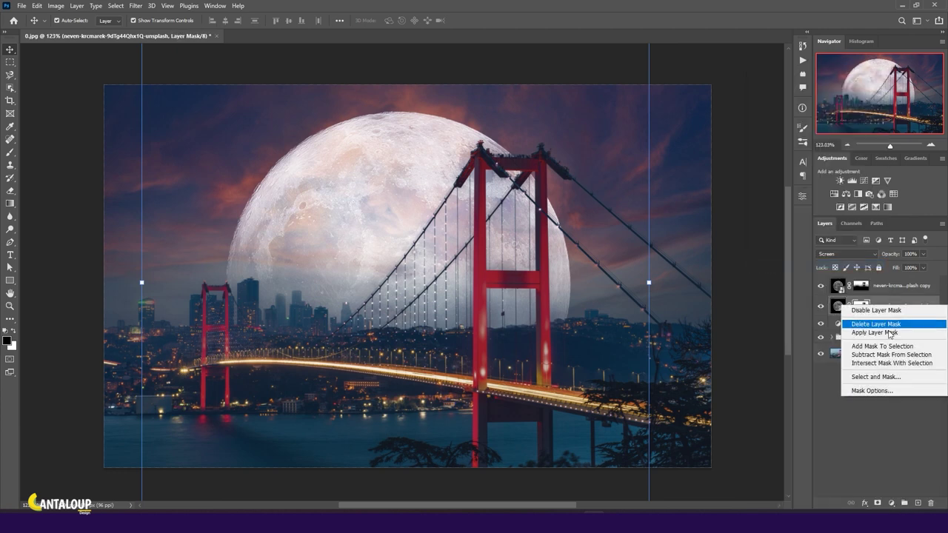
click(875, 324)
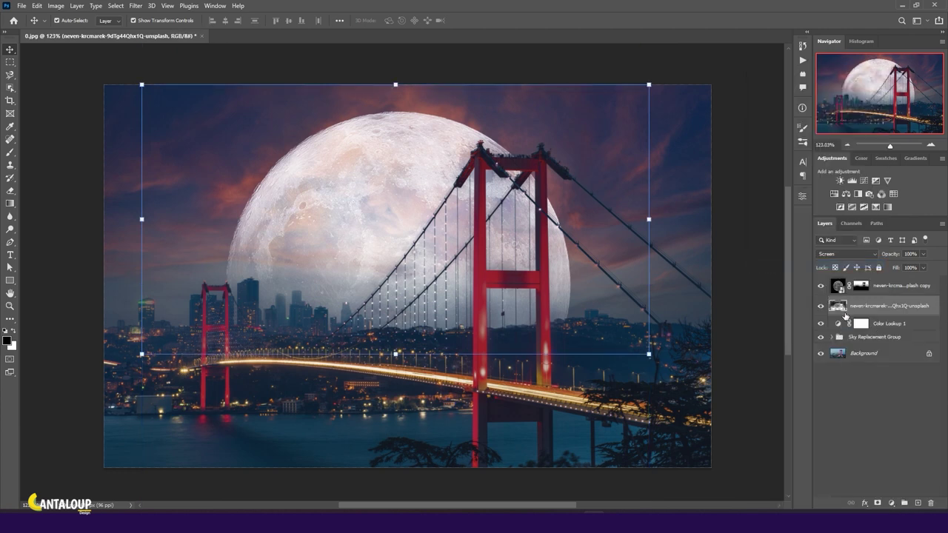
key(ctrl+z)
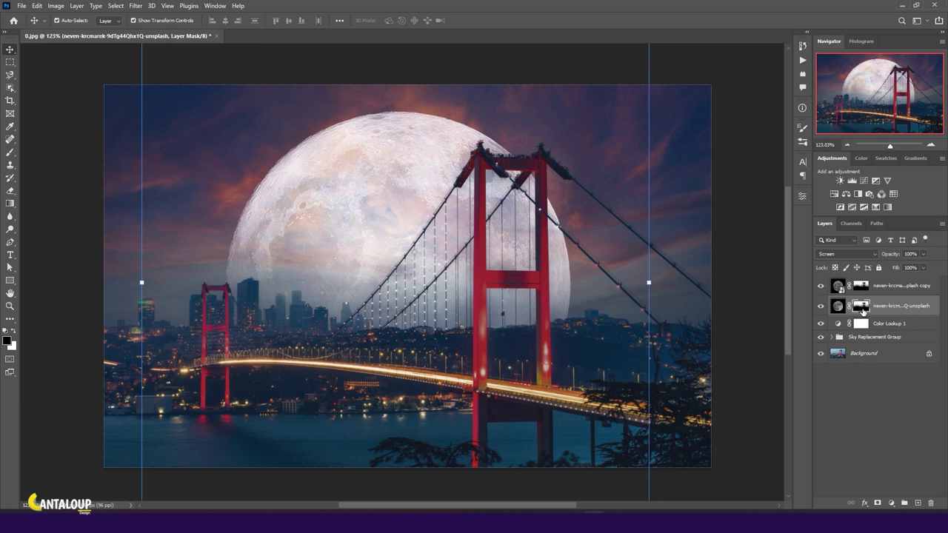
right_click(863, 310)
click(814, 322)
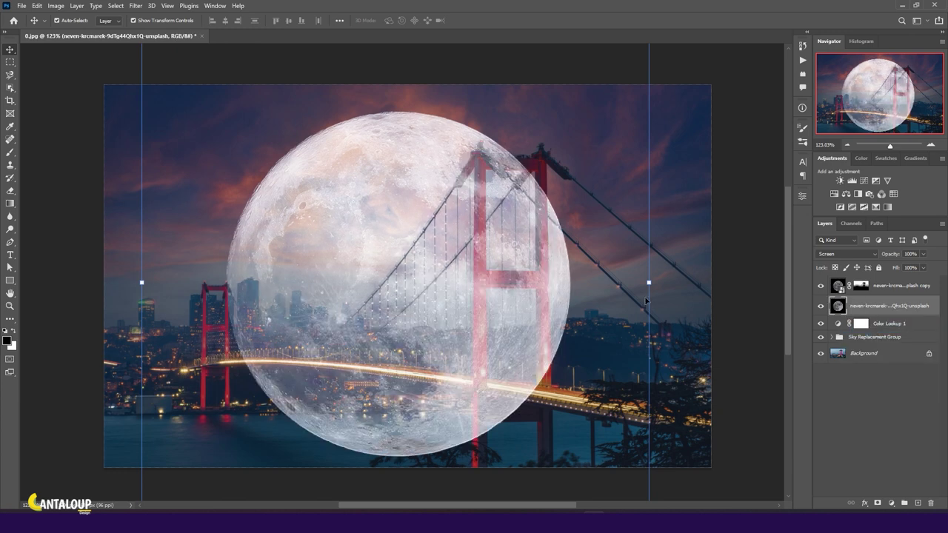
- Apply a large-radius Gaussian Blur to the full moon layer
click(135, 6)
mouse_move(142, 132)
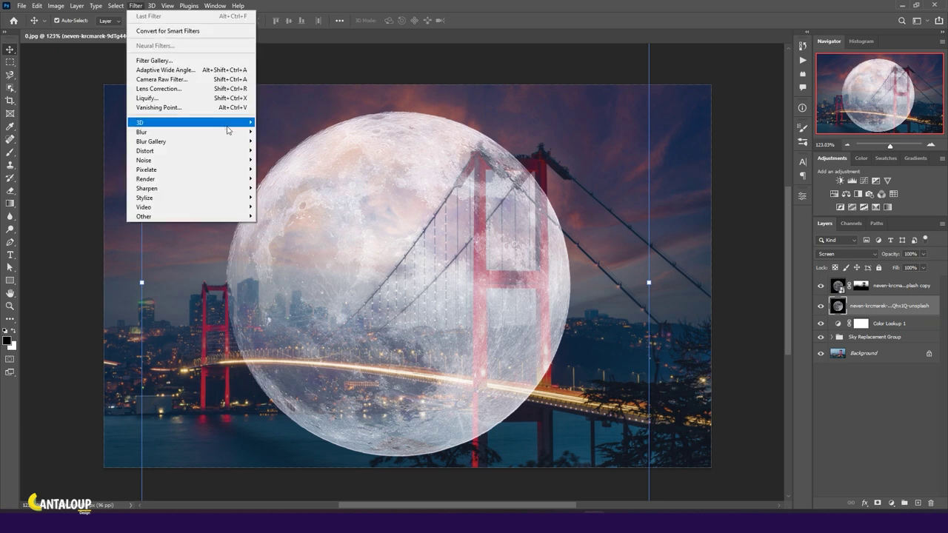
click(285, 144)
drag(611, 274, 606, 274)
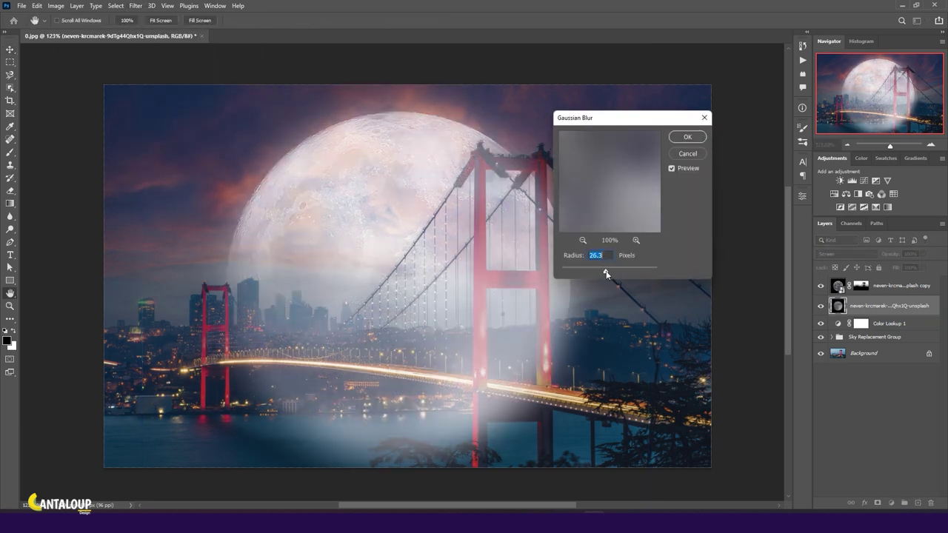
click(687, 137)
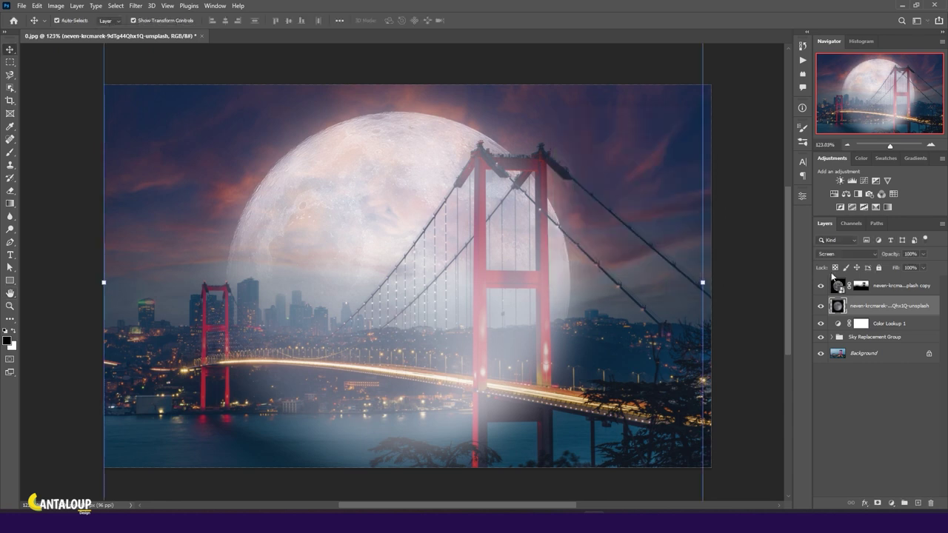
- Blend the blurred moon as Color Dodge at 80% opacity and 74% fill, comparing the glow
click(843, 254)
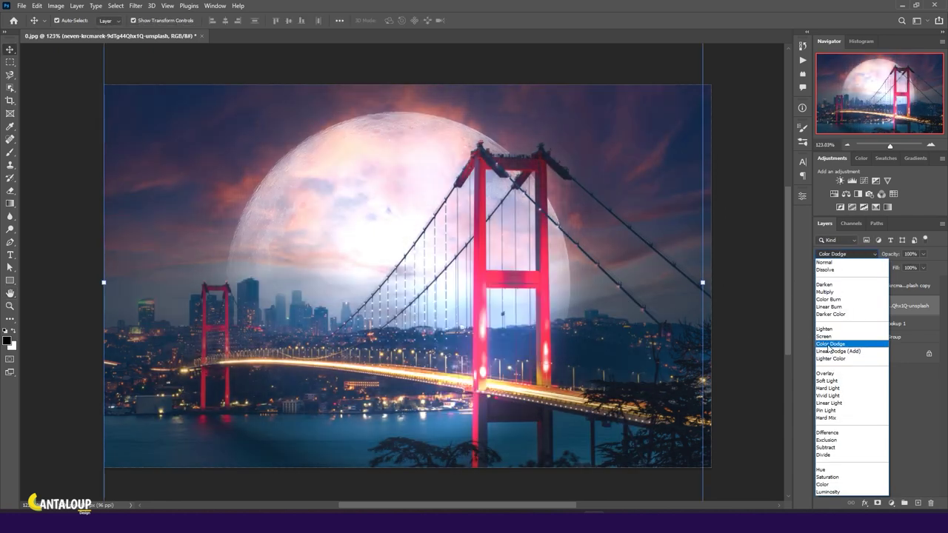
click(829, 343)
drag(897, 269, 881, 270)
drag(892, 255, 885, 255)
click(820, 306)
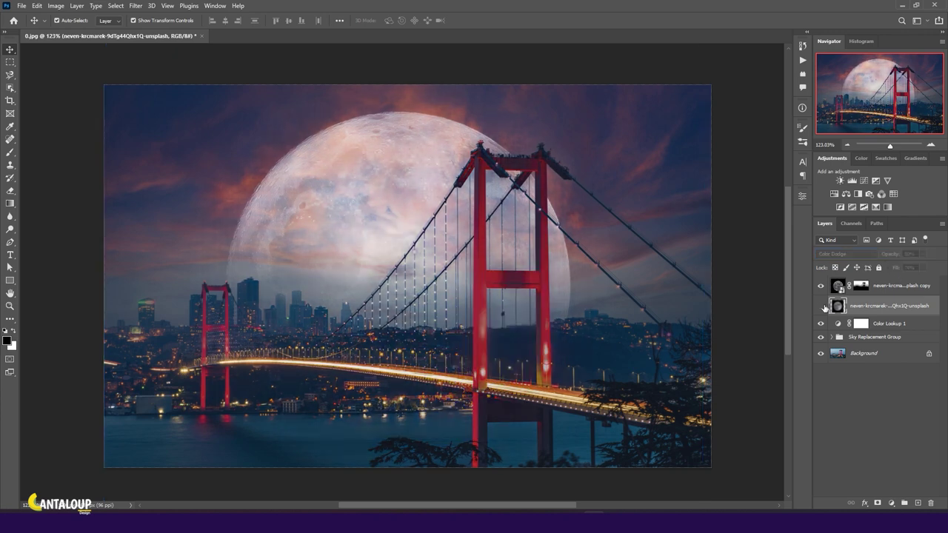
click(825, 309)
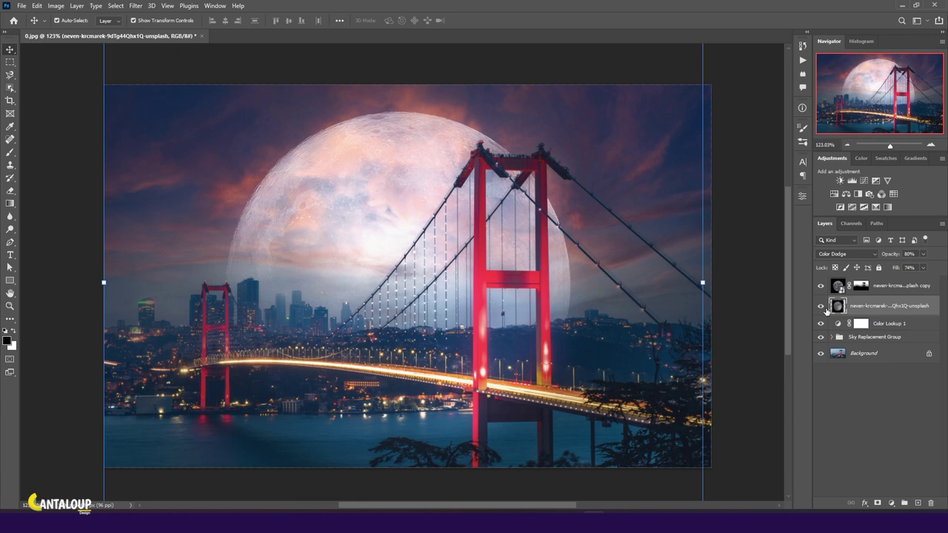
click(825, 309)
click(825, 309)
- Duplicate the masked moon copy and delete the new layer's mask
click(892, 290)
key(ctrl+j)
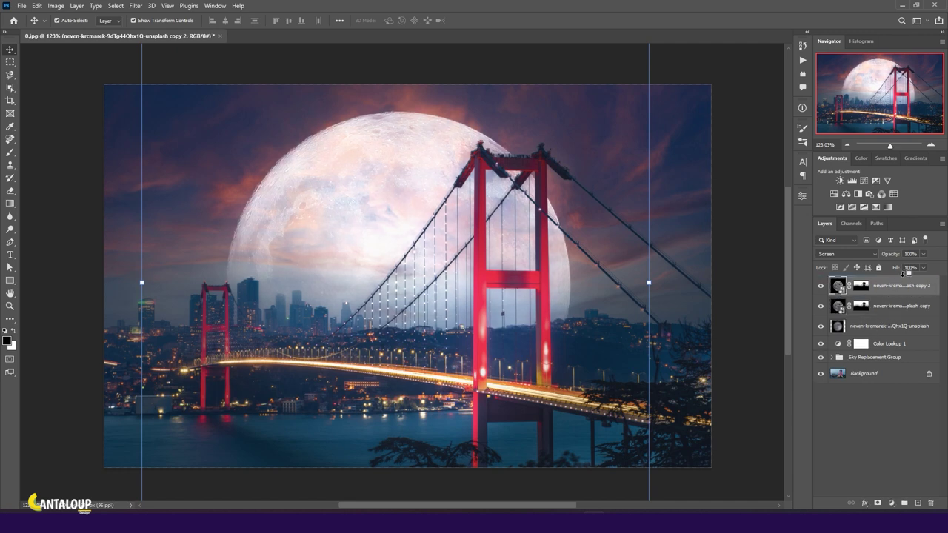
shift+click(861, 286)
right_click(860, 286)
click(877, 295)
- Free Transform the new moon copy, squashing and distorting it low over the water
key(ctrl+t)
drag(396, 74, 395, 153)
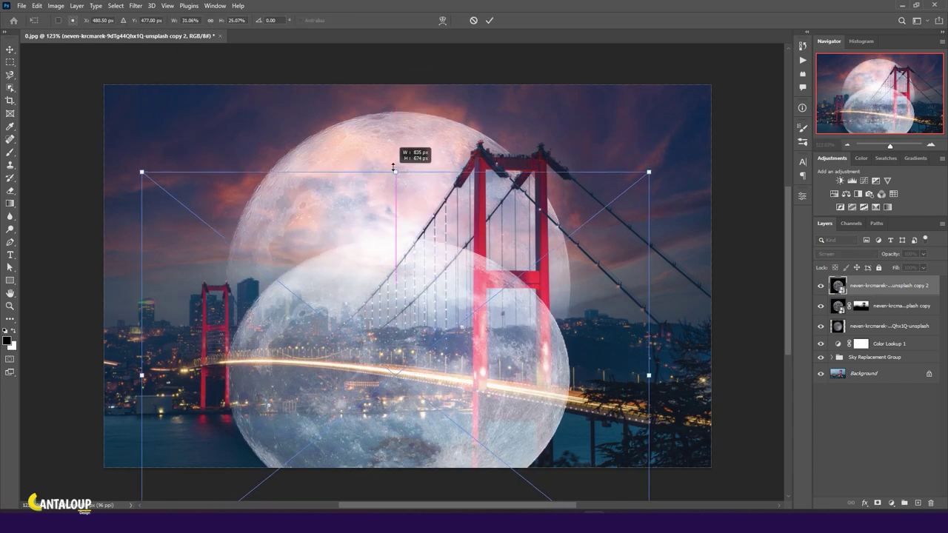
key(shift+Up)
key(shift+Up)
key(shift+Up)
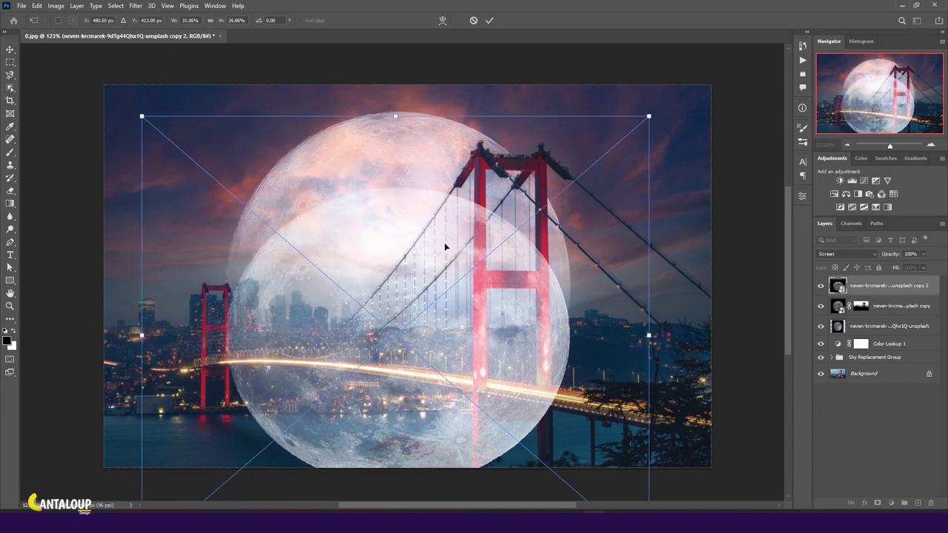
scroll(444, 247, down, 2)
drag(560, 453, 588, 466)
drag(208, 447, 194, 467)
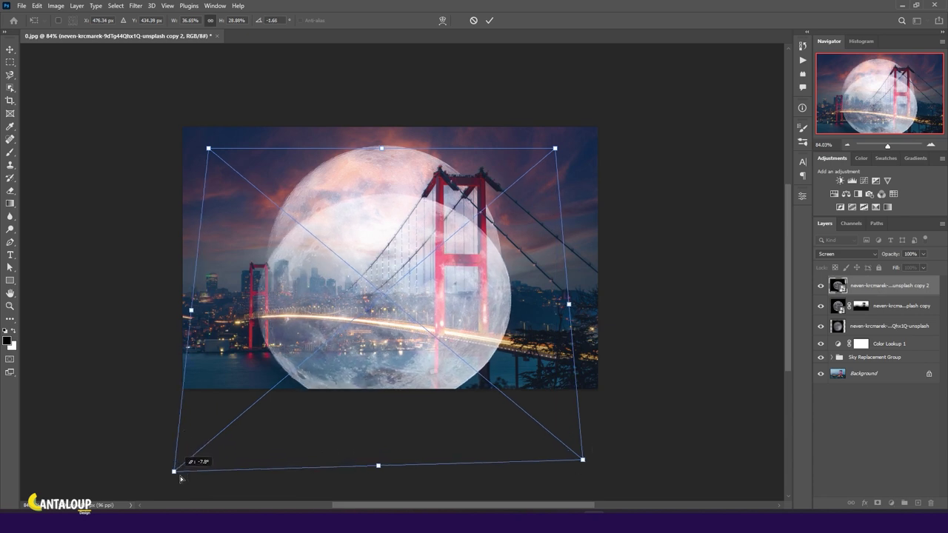
drag(381, 148, 381, 224)
drag(395, 309, 390, 300)
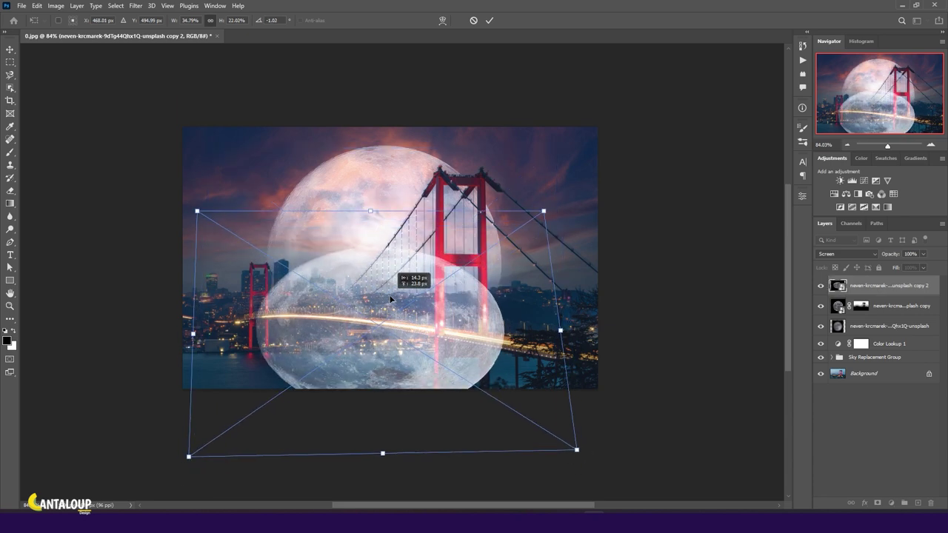
- Refine the flattened reflection's width, top edge and corners beneath the bridge
drag(561, 332, 550, 331)
drag(194, 334, 204, 334)
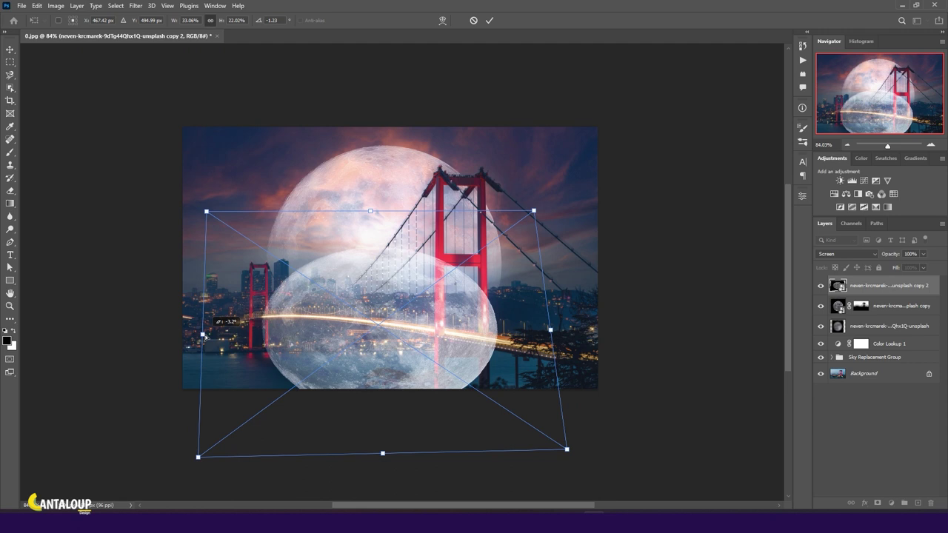
drag(390, 457, 392, 472)
drag(371, 212, 373, 257)
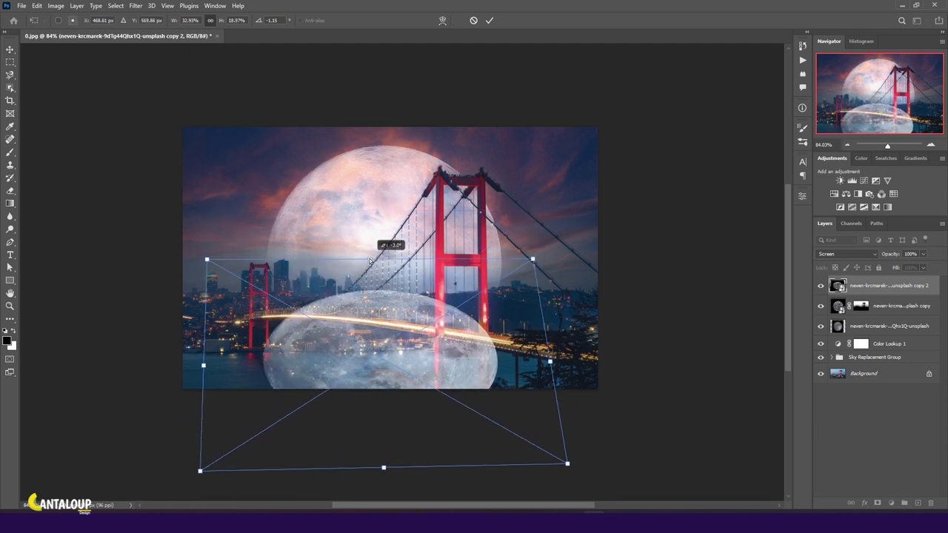
drag(551, 361, 558, 359)
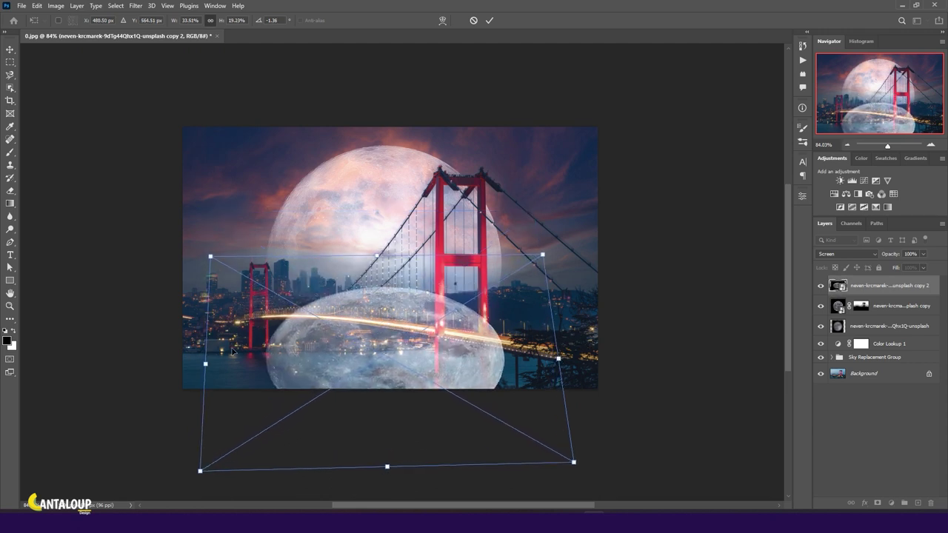
drag(378, 257, 378, 267)
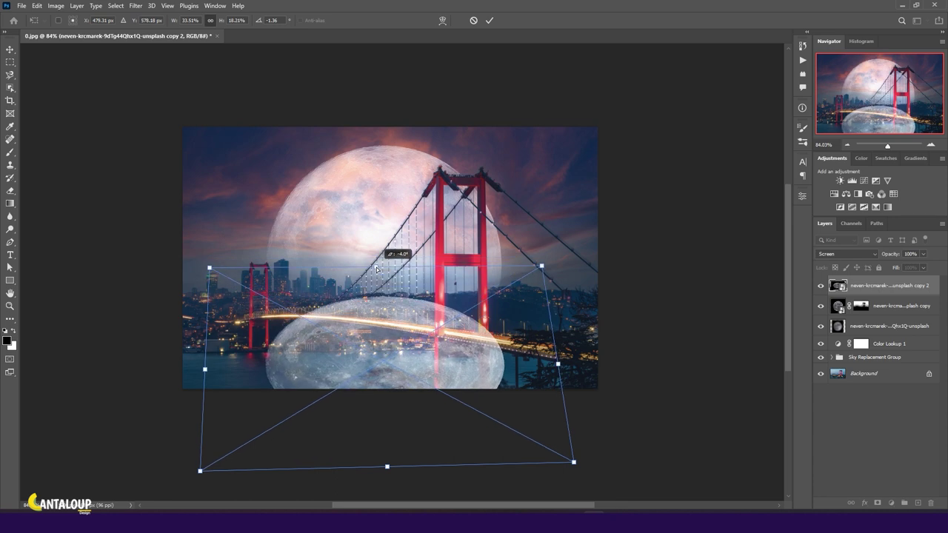
mouse_move(392, 377)
mouse_down()
mouse_move(393, 369)
mouse_move(388, 376)
mouse_up()
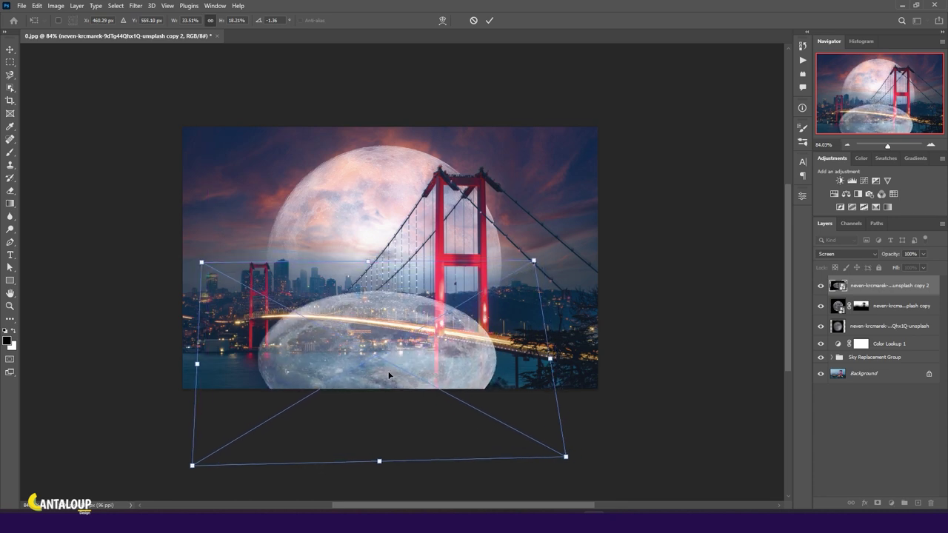
drag(534, 263, 537, 259)
- Commit the reflection shape and apply a 1.5-radius Gaussian Blur to it
key(Return)
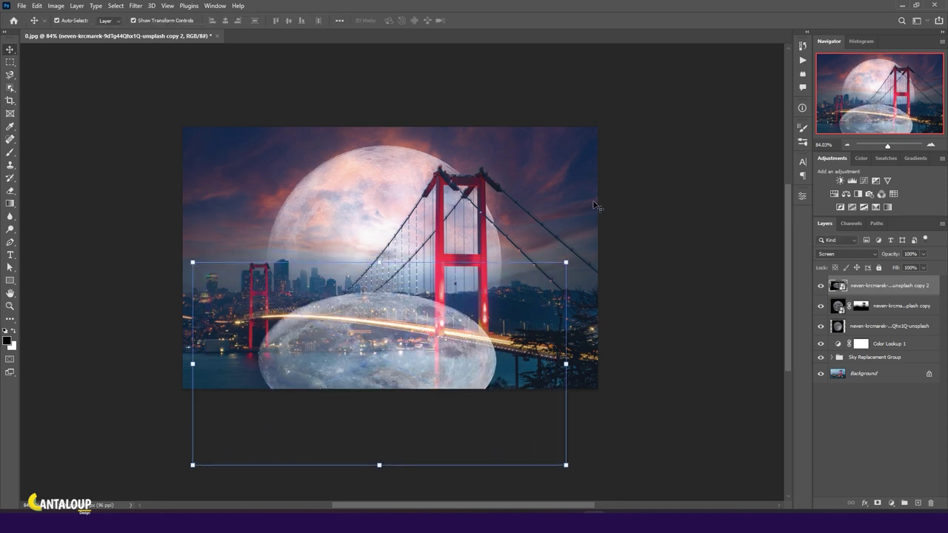
click(135, 6)
click(277, 165)
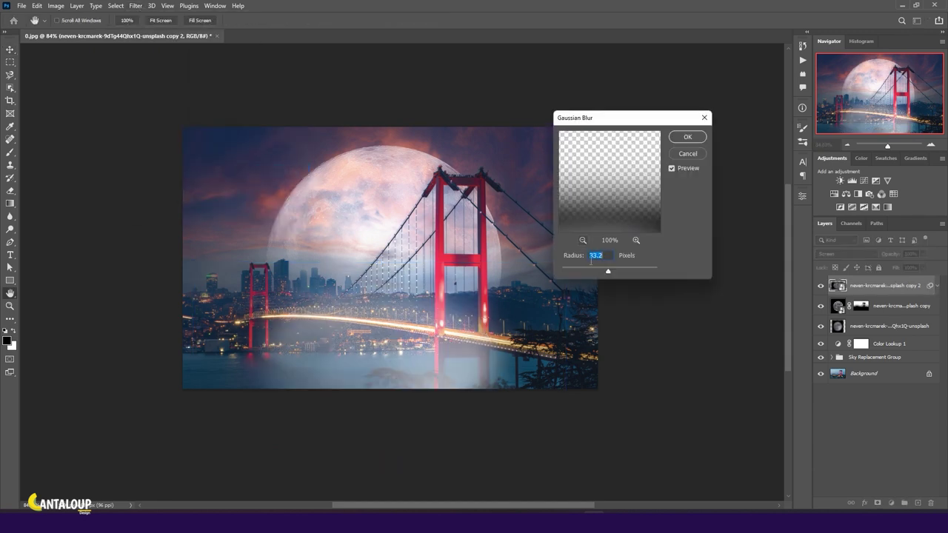
drag(571, 275, 570, 274)
click(687, 136)
key(v)
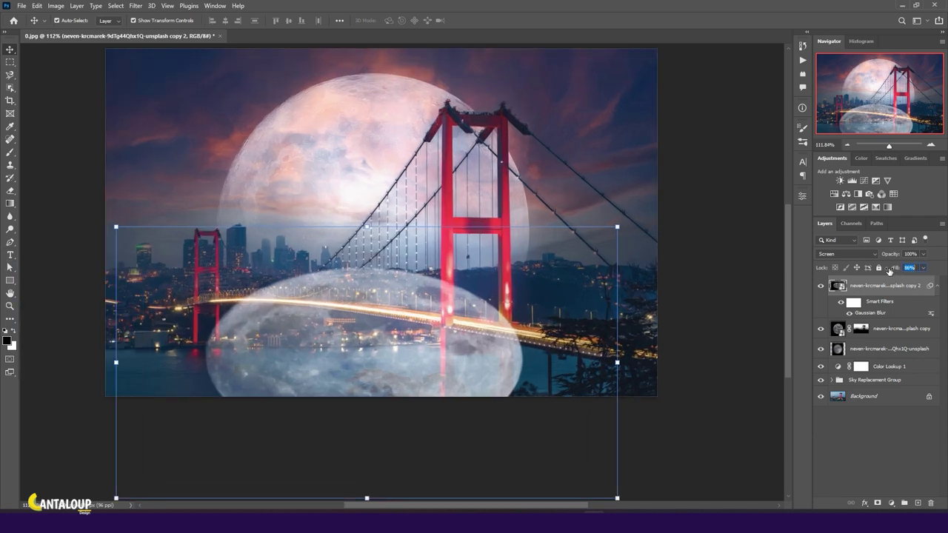
- Blend the reflection in Linear Dodge (Add) at 83% opacity and 61% fill
key(6)
key(2)
key(shift+8)
key(shift+6)
drag(895, 257, 898, 256)
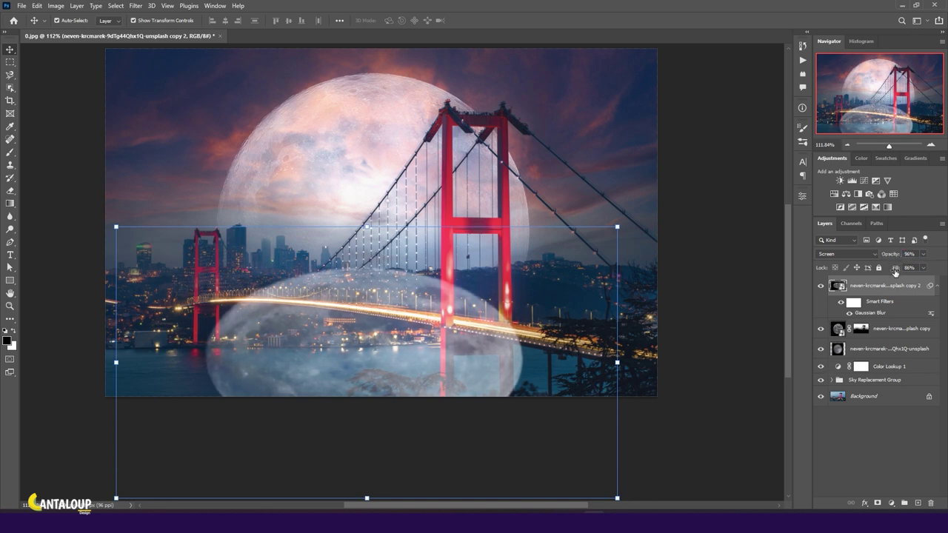
click(843, 253)
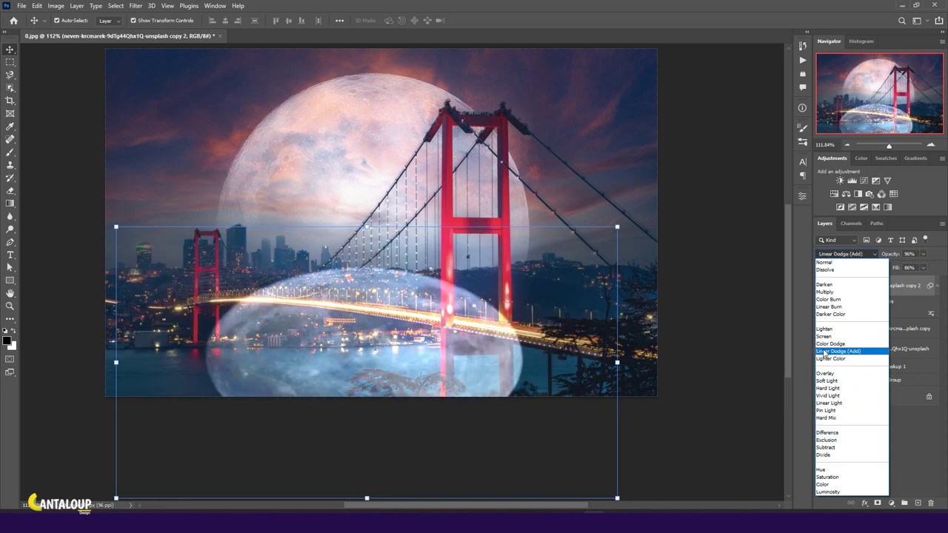
click(824, 352)
mouse_move(896, 268)
mouse_down()
mouse_move(878, 268)
mouse_move(886, 254)
mouse_up()
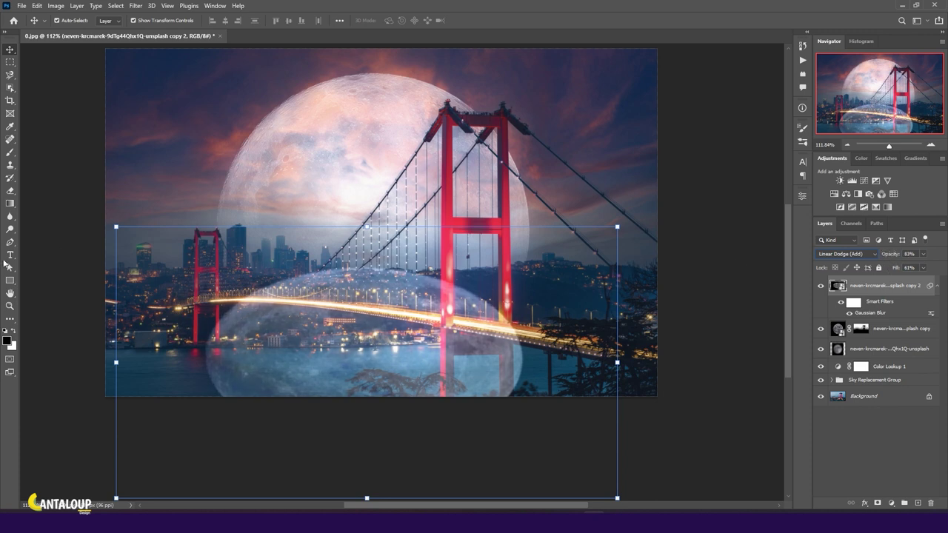
right_click(11, 216)
click(45, 233)
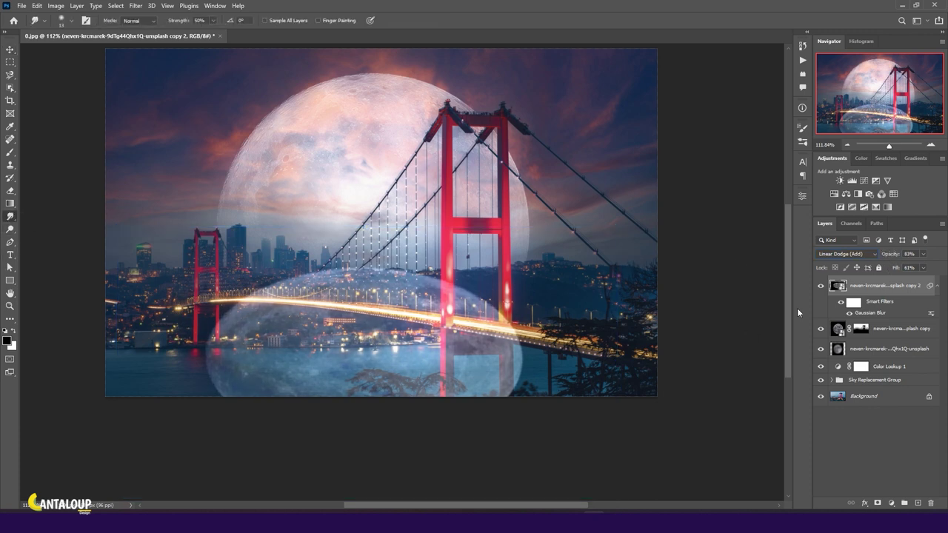
- Rasterize the reflection layer and smudge its lower edges into the river
right_click(861, 289)
click(770, 274)
scroll(222, 356, up, 3)
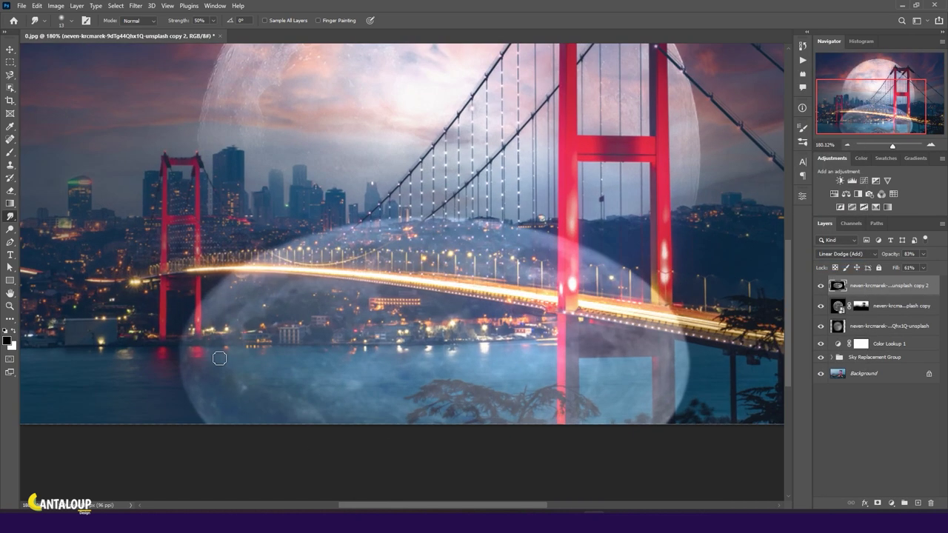
drag(193, 362, 230, 353)
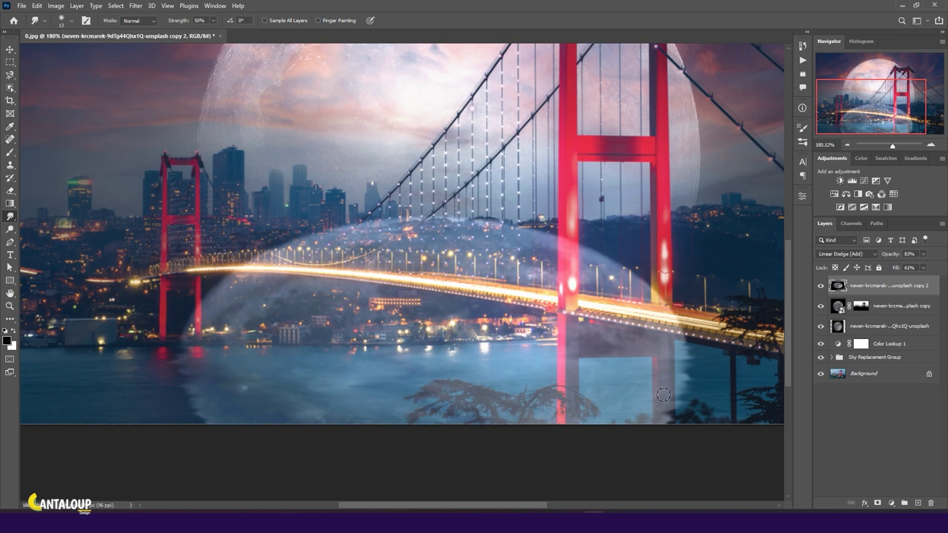
- Add a layer mask to the top overlay and paint out the haze beside the left tower and shoreline
key(v)
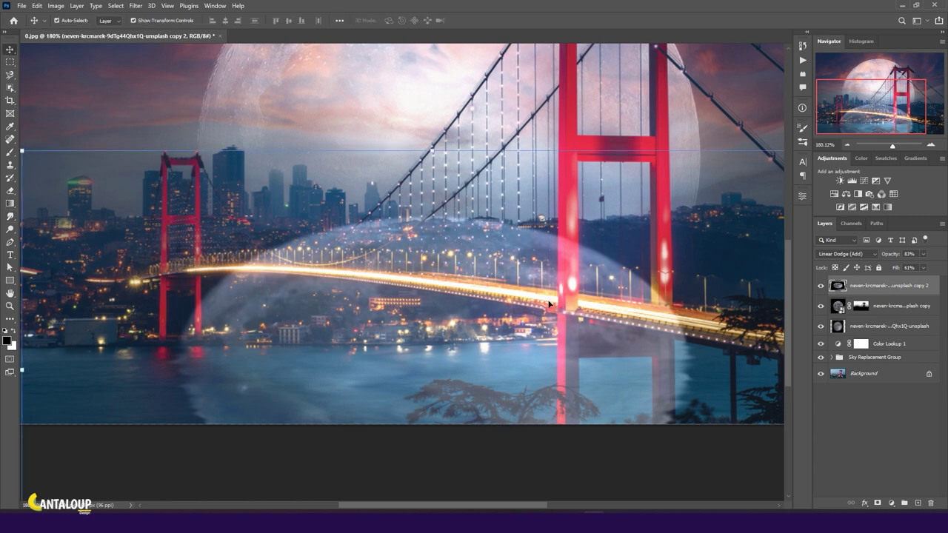
click(877, 503)
click(9, 153)
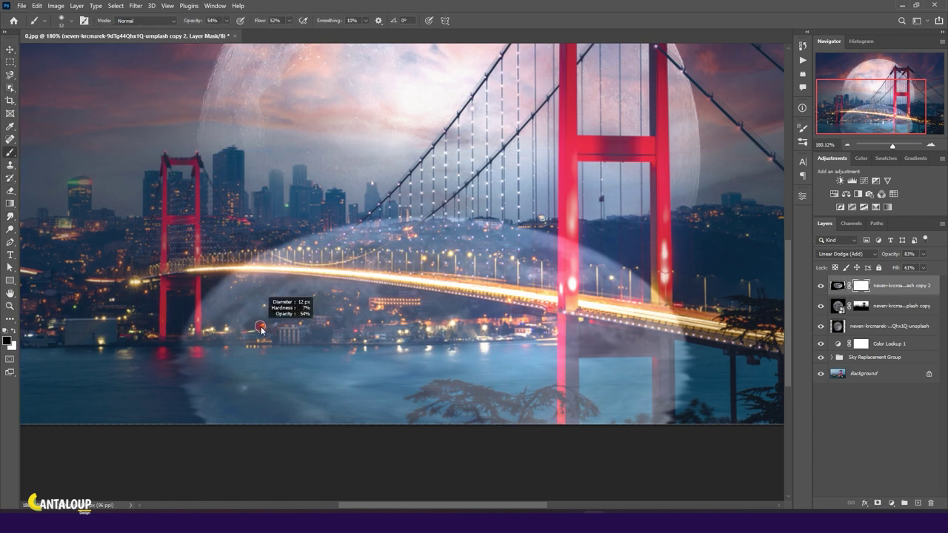
mouse_move(193, 337)
mouse_down()
mouse_move(171, 338)
mouse_move(349, 337)
mouse_up()
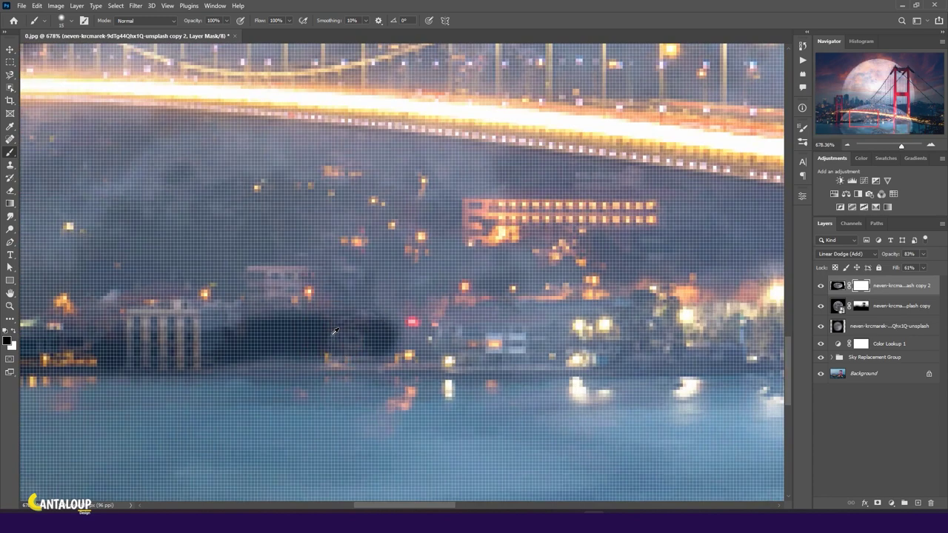
scroll(350, 336, up, 4)
scroll(327, 340, up, 1)
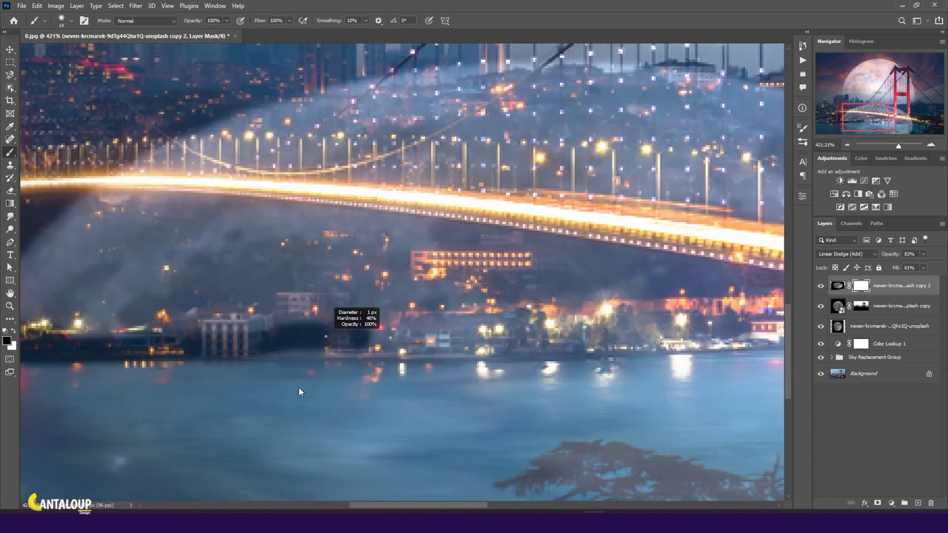
mouse_move(234, 353)
mouse_down()
mouse_move(620, 350)
mouse_move(260, 365)
mouse_move(275, 356)
mouse_move(485, 348)
mouse_move(485, 296)
mouse_up()
- Paint black over the haze on the red pillar's edge, the bridge deck and the sky beside the tower
scroll(485, 297, down, 1)
drag(482, 140, 486, 335)
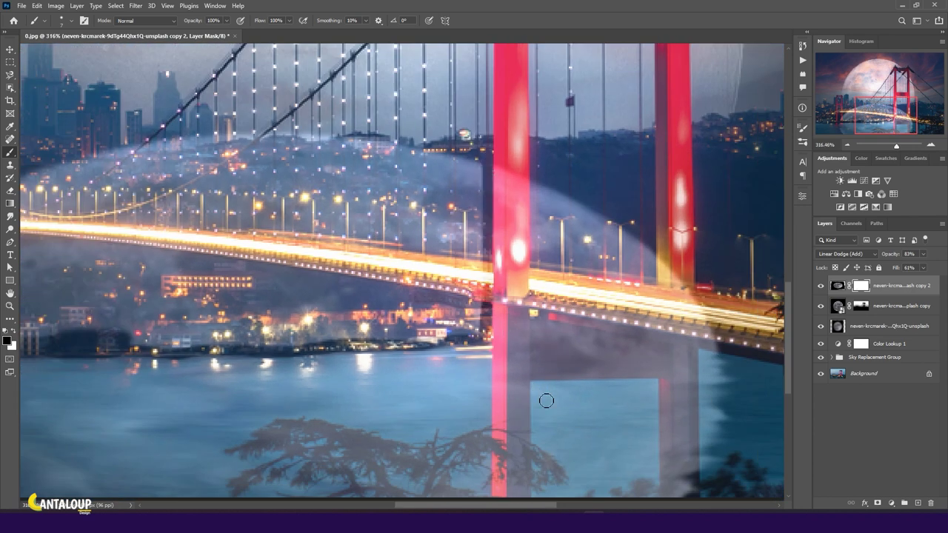
scroll(546, 401, down, 1)
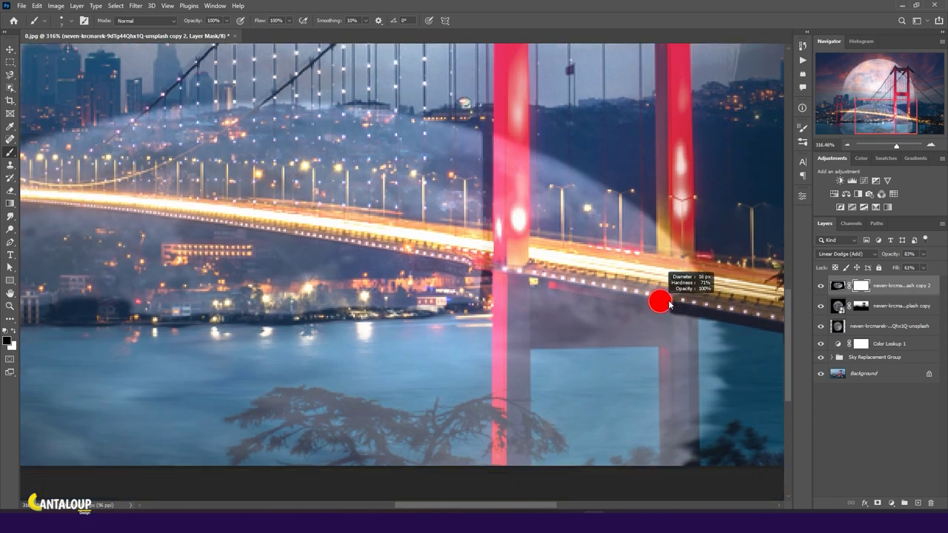
scroll(580, 243, down, 3)
scroll(580, 243, up, 2)
mouse_move(579, 223)
mouse_down()
mouse_move(578, 244)
mouse_move(244, 296)
mouse_move(309, 234)
mouse_move(666, 252)
mouse_up()
drag(578, 244, 259, 263)
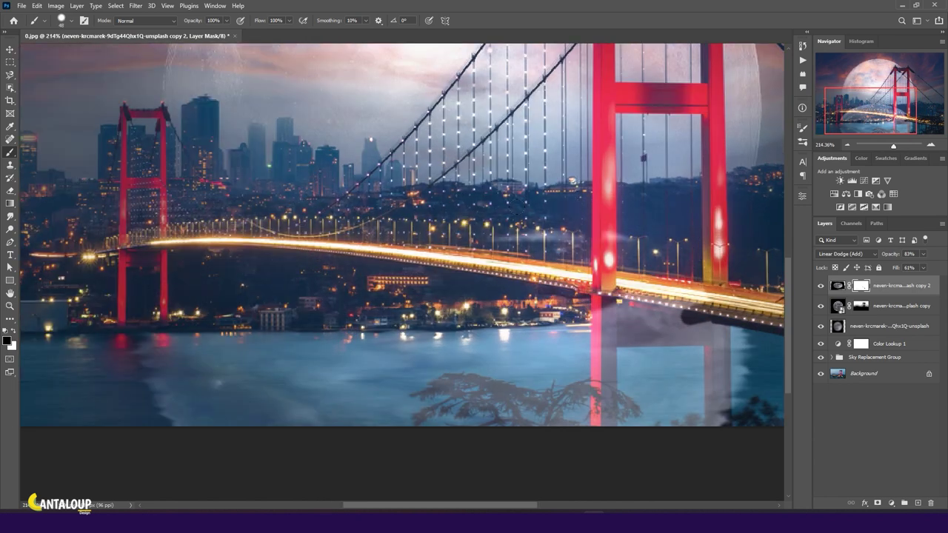
mouse_move(592, 289)
mouse_down()
mouse_move(629, 318)
mouse_move(703, 307)
mouse_up()
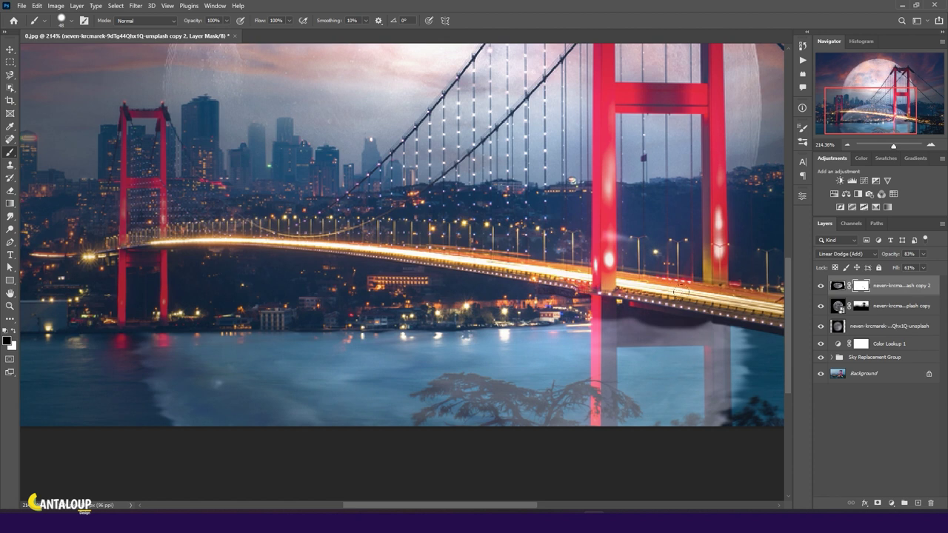
scroll(608, 350, up, 2)
scroll(607, 350, up, 2)
- Within a lasso selection, paint the overlay off the lower tower pillars and the left pillar
key(l)
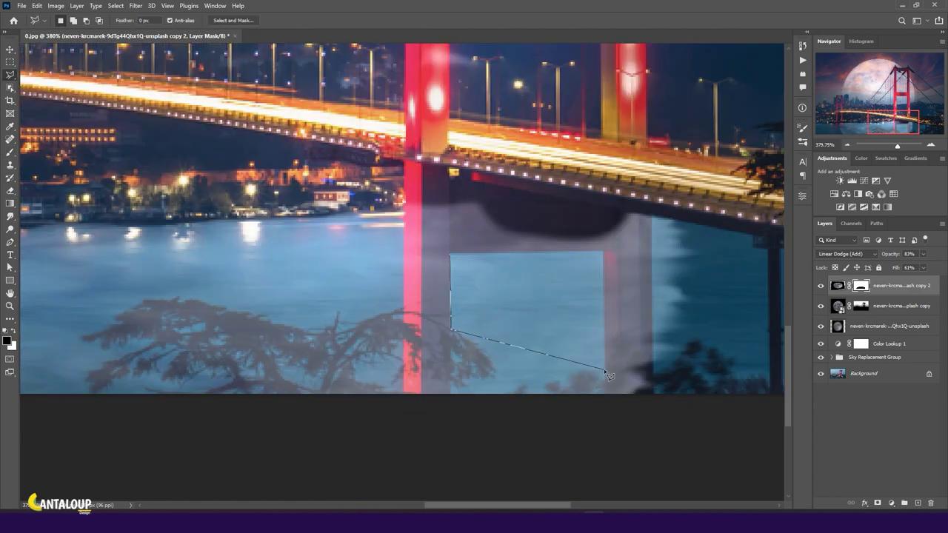
key(b)
mouse_move(473, 262)
mouse_down()
mouse_move(543, 330)
mouse_move(593, 353)
mouse_up()
key(ctrl+z)
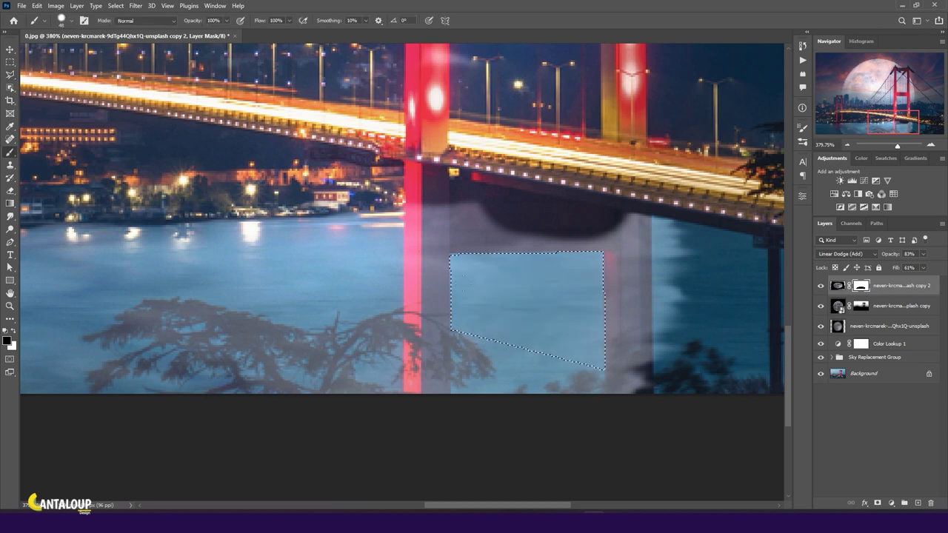
mouse_move(452, 214)
mouse_down()
mouse_move(610, 222)
mouse_move(622, 363)
mouse_up()
key(ctrl+z)
drag(616, 236, 619, 392)
drag(620, 220, 619, 244)
drag(448, 211, 434, 391)
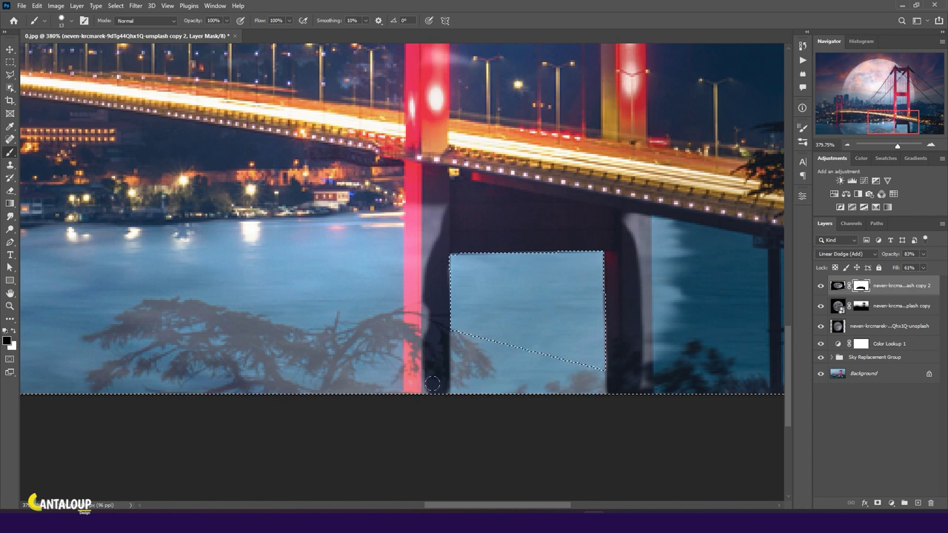
mouse_move(412, 195)
mouse_down()
mouse_move(414, 384)
mouse_move(424, 405)
mouse_up()
key(ctrl+d)
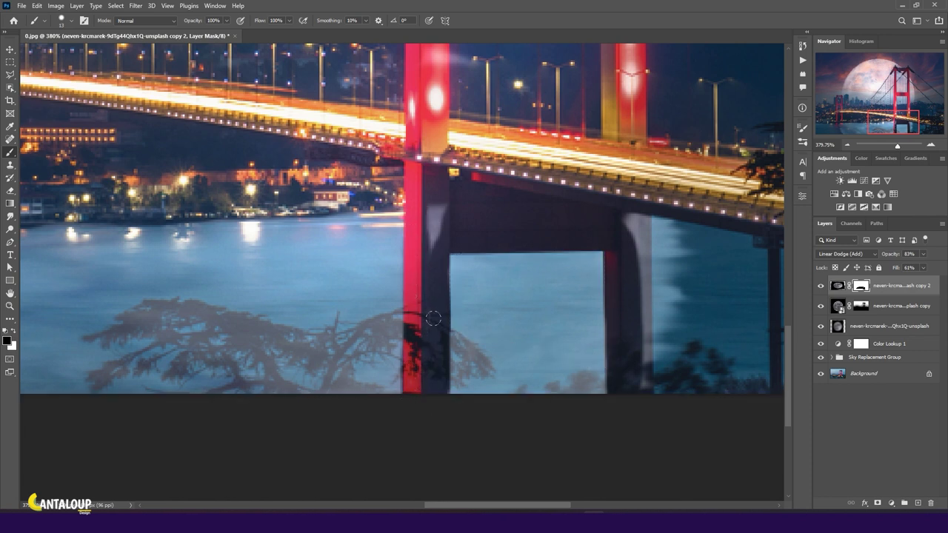
drag(433, 319, 436, 219)
key(ctrl+z)
- Outline the right pillar with a polygonal lasso and paint out its light streak
key(l)
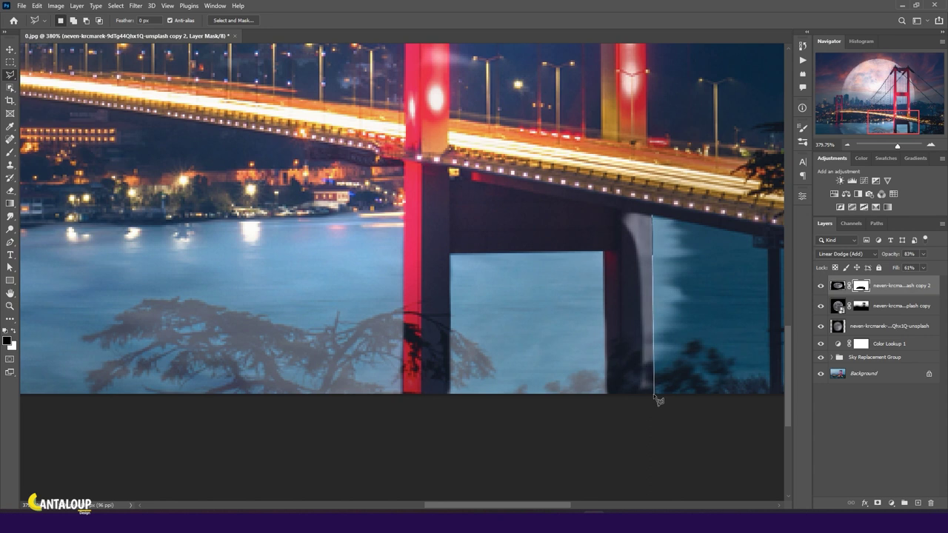
click(607, 392)
click(609, 206)
click(652, 216)
key(b)
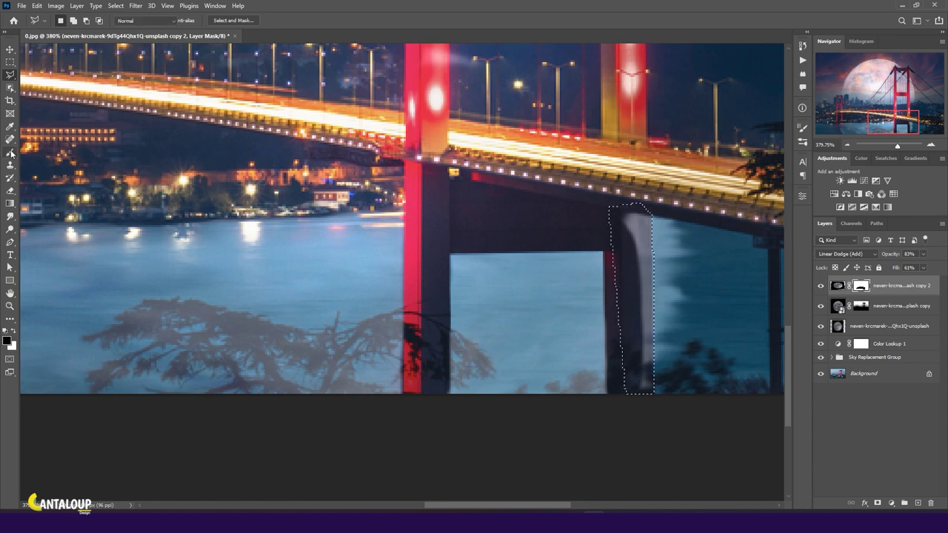
drag(644, 213, 644, 392)
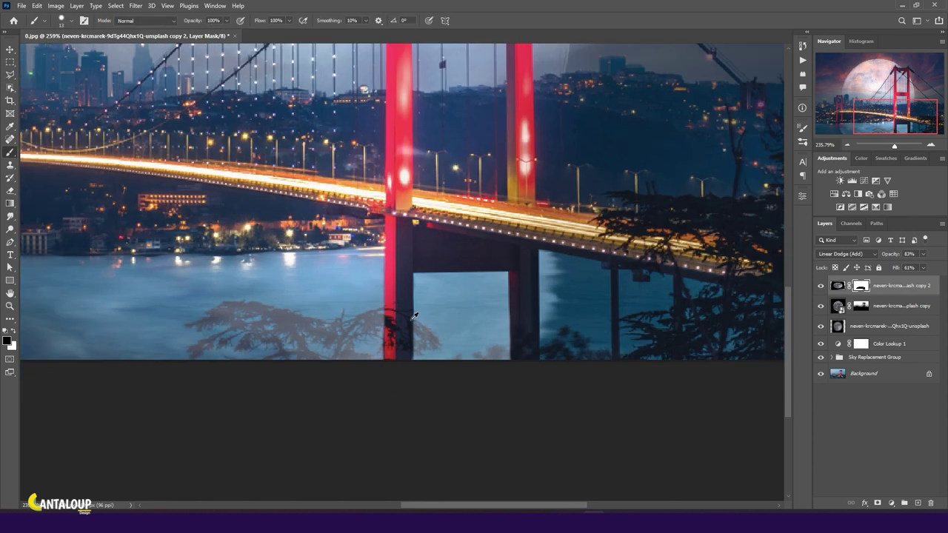
alt+scroll(498, 340, down, 5)
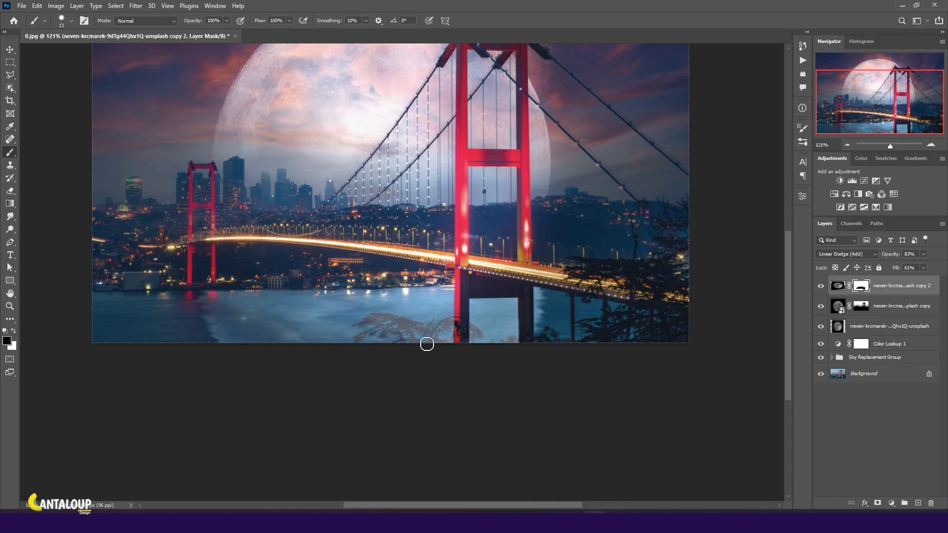
- Select the tree silhouettes with Color Range sampled on the Background layer
click(821, 286)
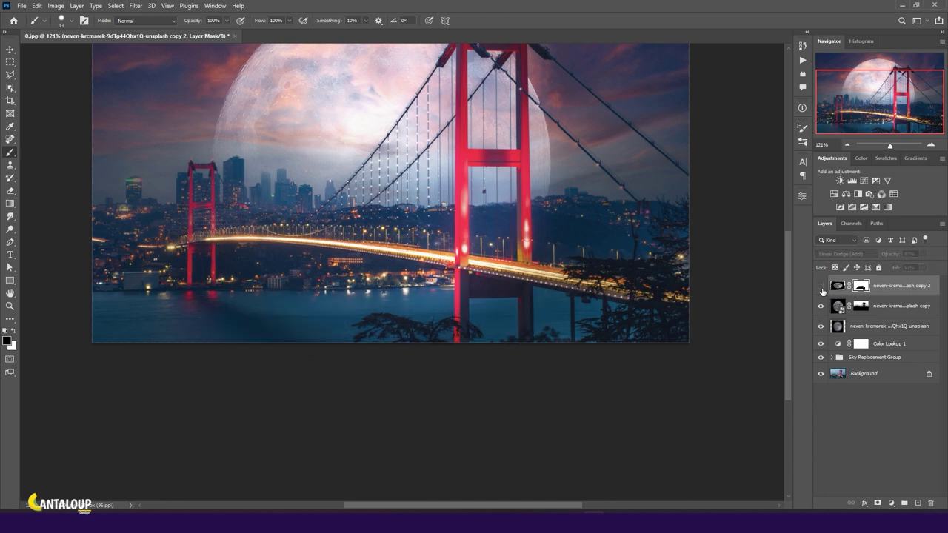
click(820, 285)
click(829, 373)
click(116, 6)
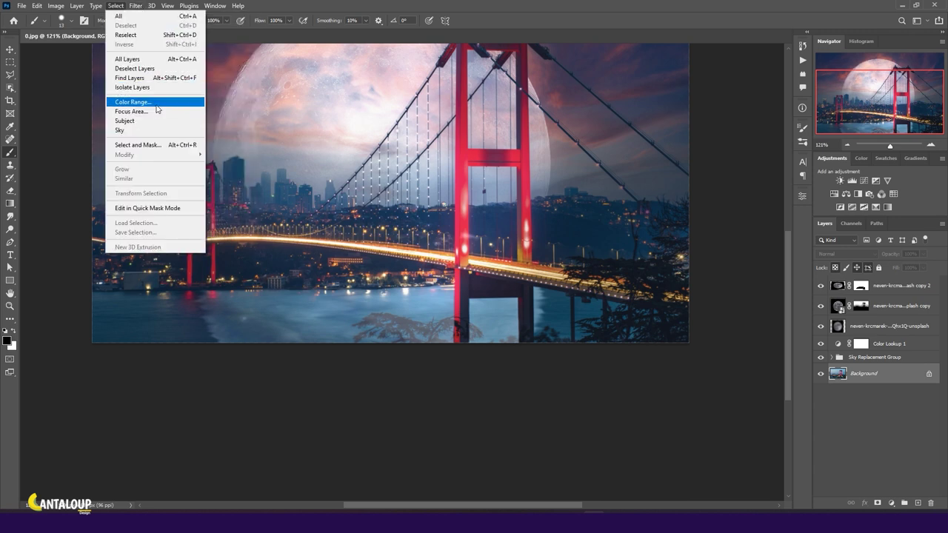
click(132, 101)
click(403, 321)
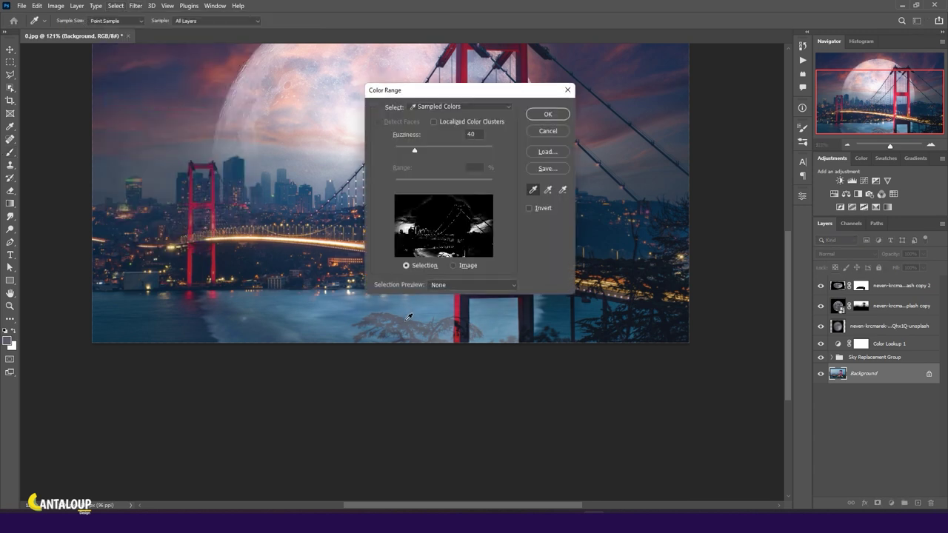
click(408, 315)
click(548, 114)
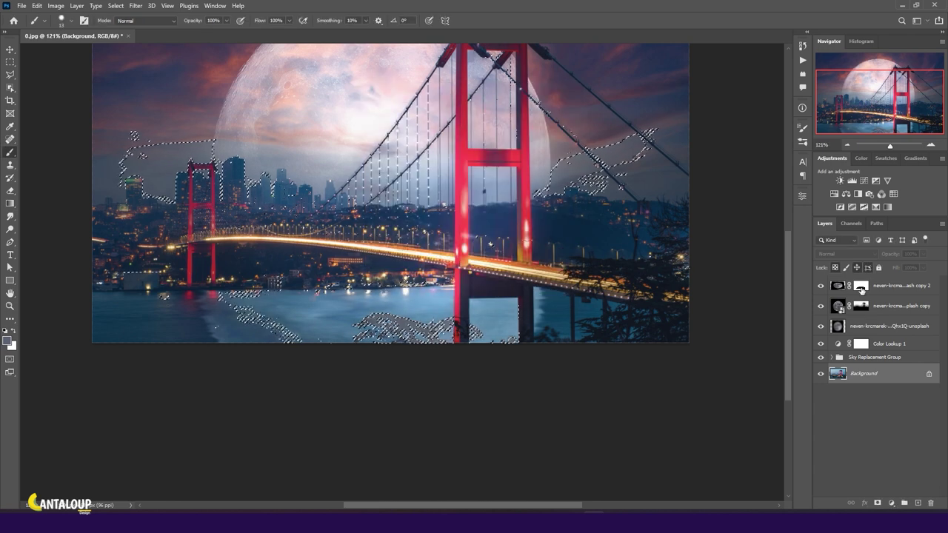
- Paint black on the top layer's mask over the selected trees, then deselect
key(alt+period)
alt+scroll(377, 305, up, 5)
drag(378, 305, 652, 347)
mouse_move(577, 361)
mouse_down()
mouse_move(415, 348)
mouse_move(333, 357)
mouse_up()
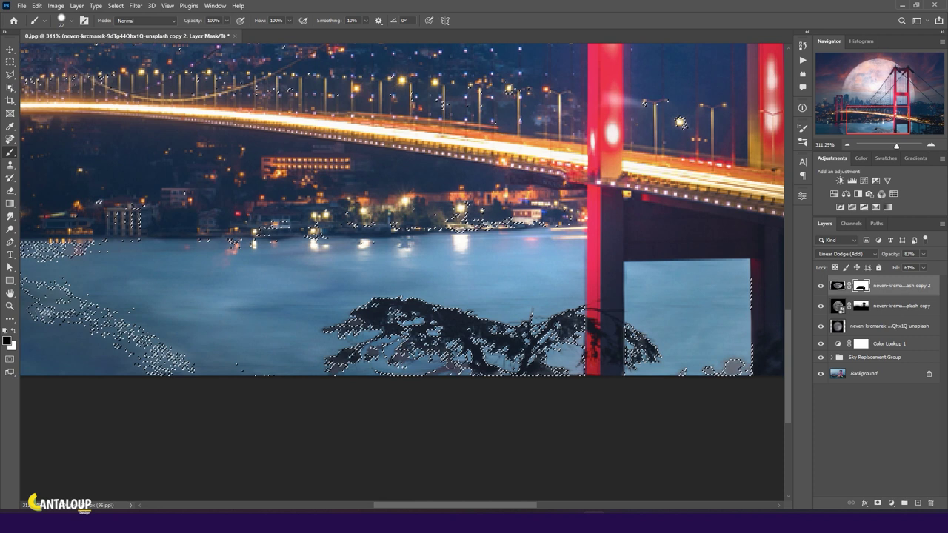
scroll(74, 311, right, 5)
mouse_move(74, 318)
mouse_down()
mouse_move(370, 348)
mouse_move(74, 330)
mouse_up()
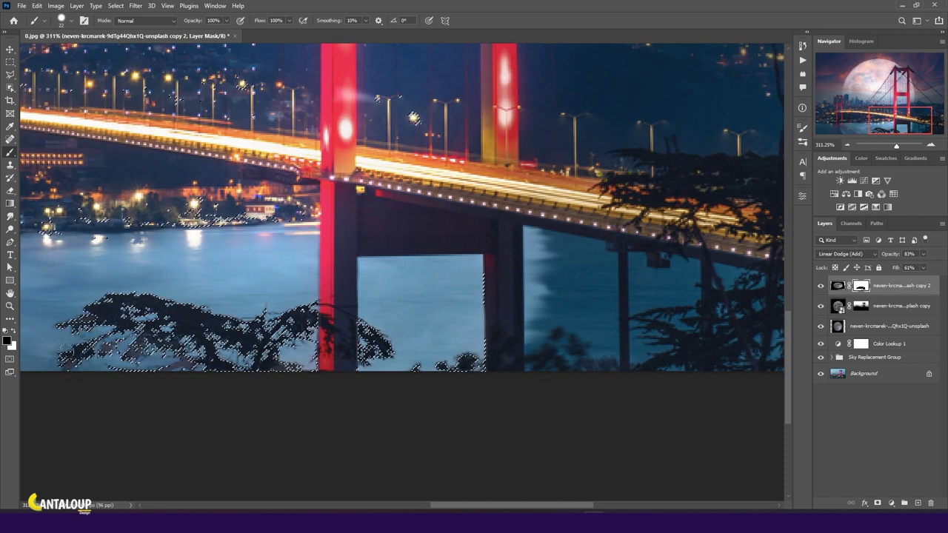
key(ctrl+d)
- Adjust the brush, touch up the right-hand trees, and fit the whole image in view
scroll(291, 355, down, 3)
scroll(311, 296, up, 3)
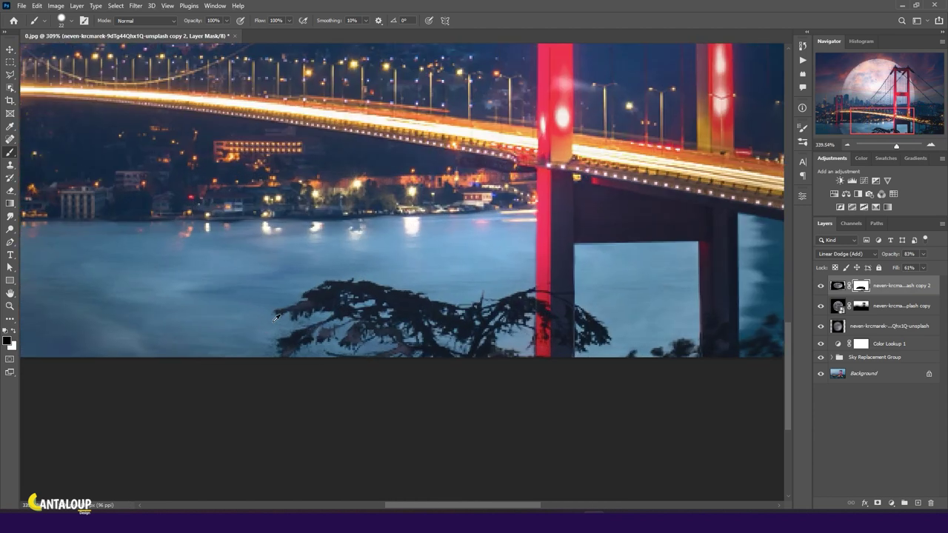
scroll(320, 281, up, 2)
drag(321, 261, 322, 305)
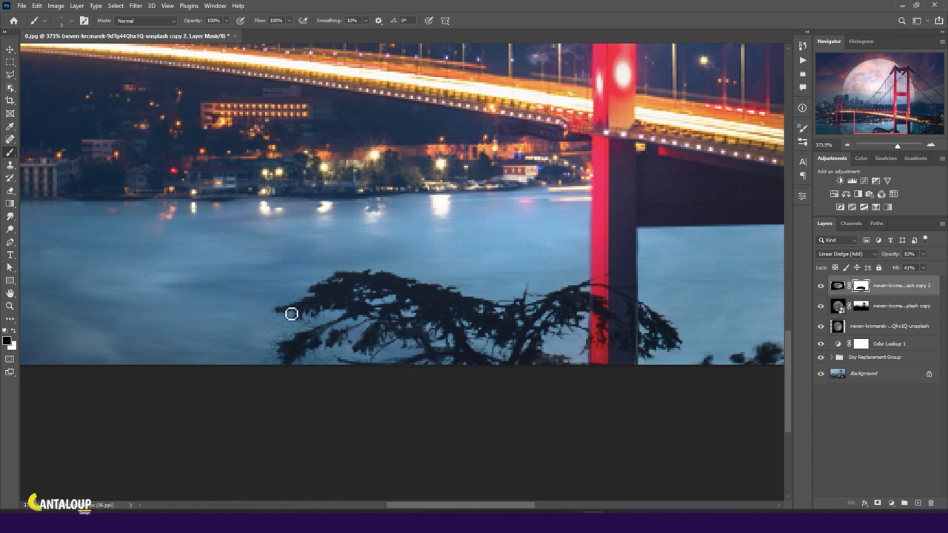
drag(555, 365, 274, 359)
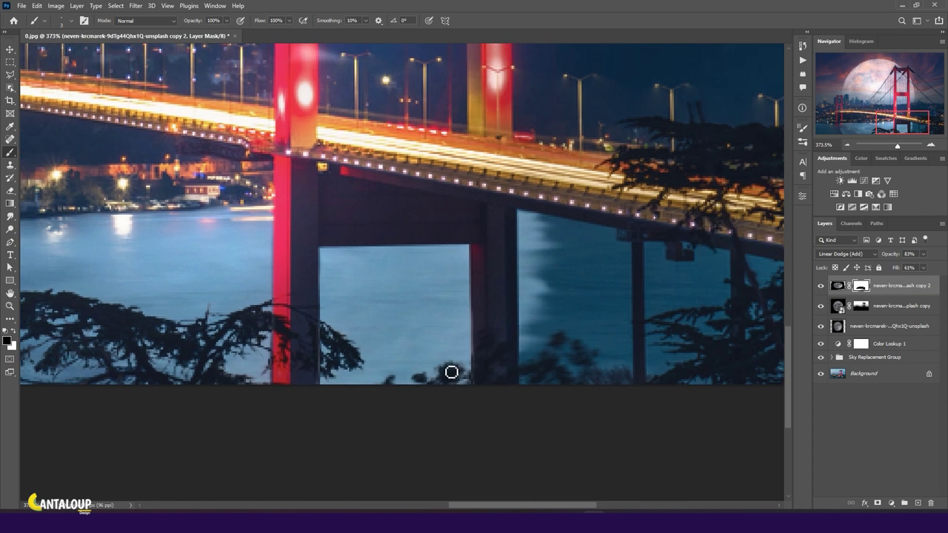
key(ctrl+0)
key(v)
click(581, 331)
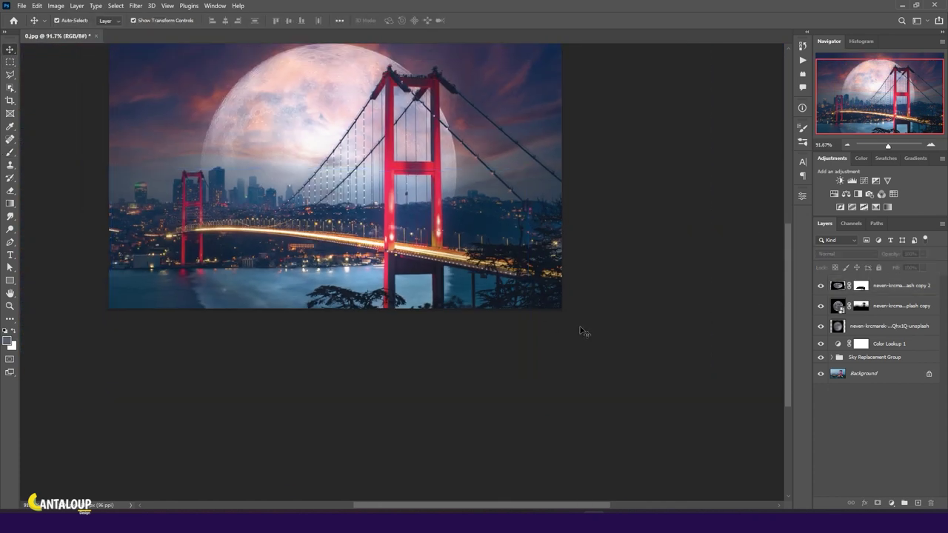
scroll(540, 306, up, 2)
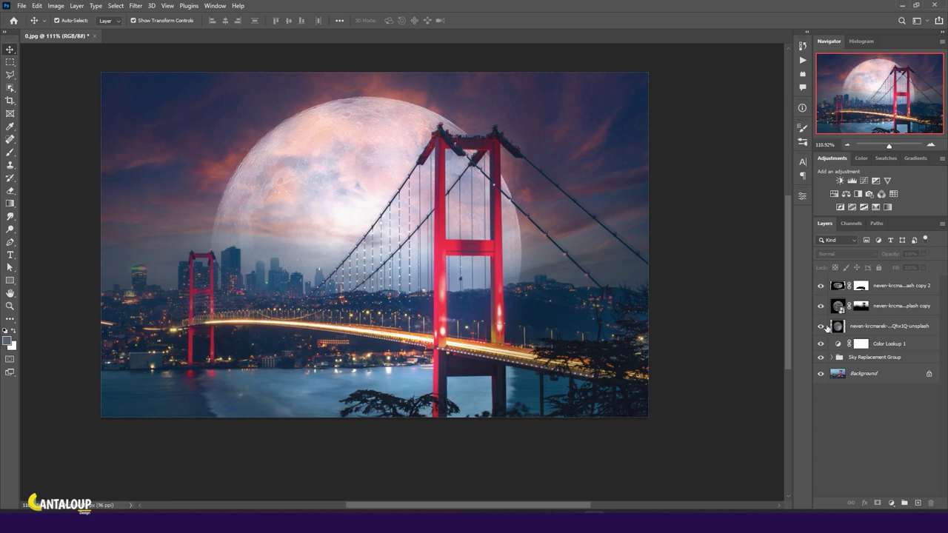
- Apply an Ocean Ripple filter with size 2 and magnitude 2 to the top moon overlay
click(835, 286)
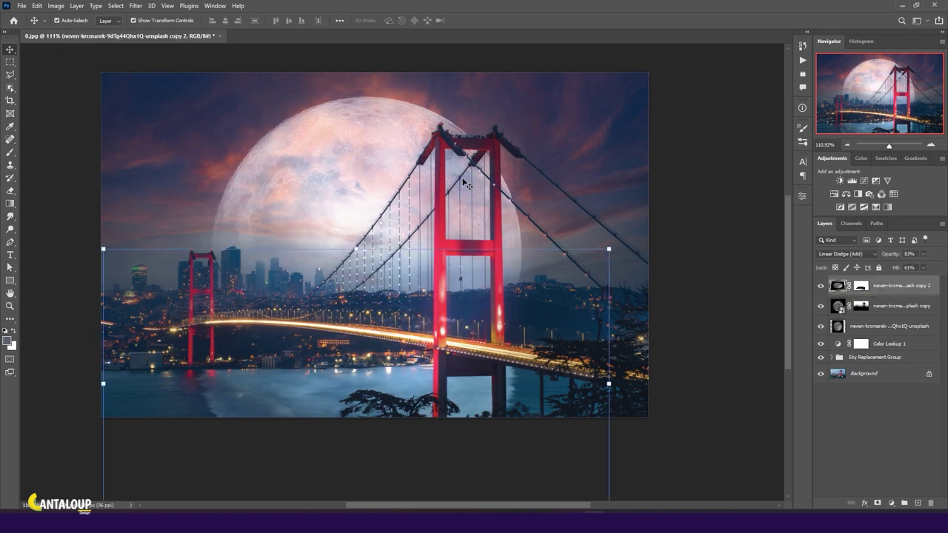
click(136, 5)
click(155, 60)
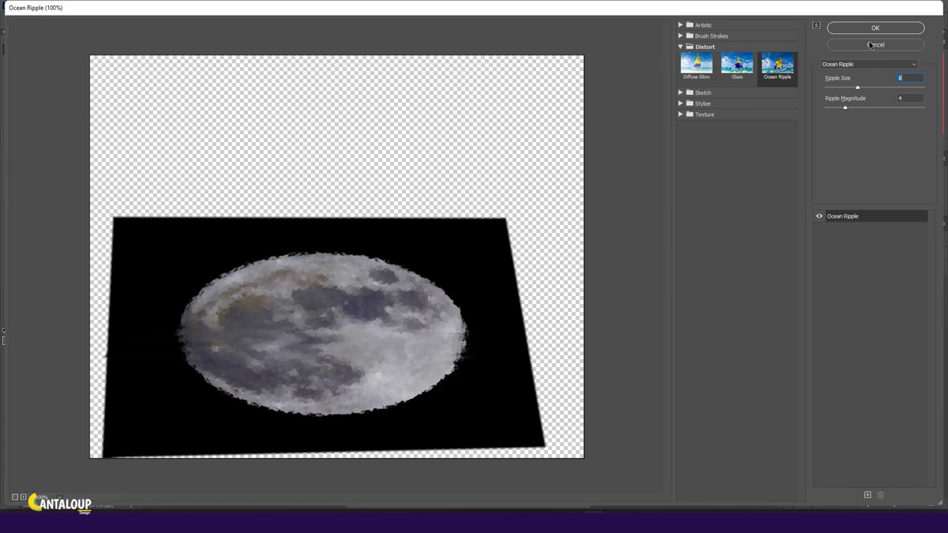
key(Escape)
click(136, 6)
click(156, 60)
mouse_move(838, 89)
mouse_down()
mouse_move(868, 109)
mouse_move(829, 109)
mouse_up()
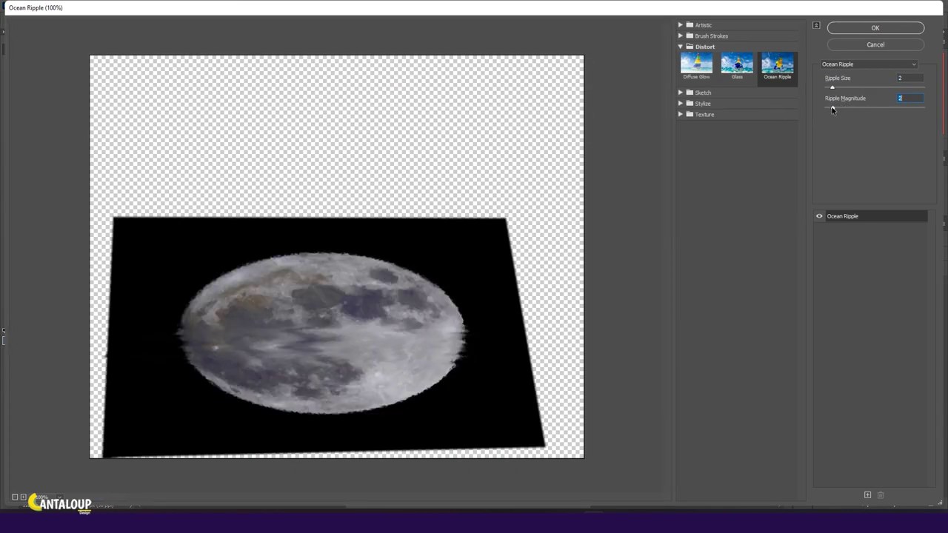
click(867, 30)
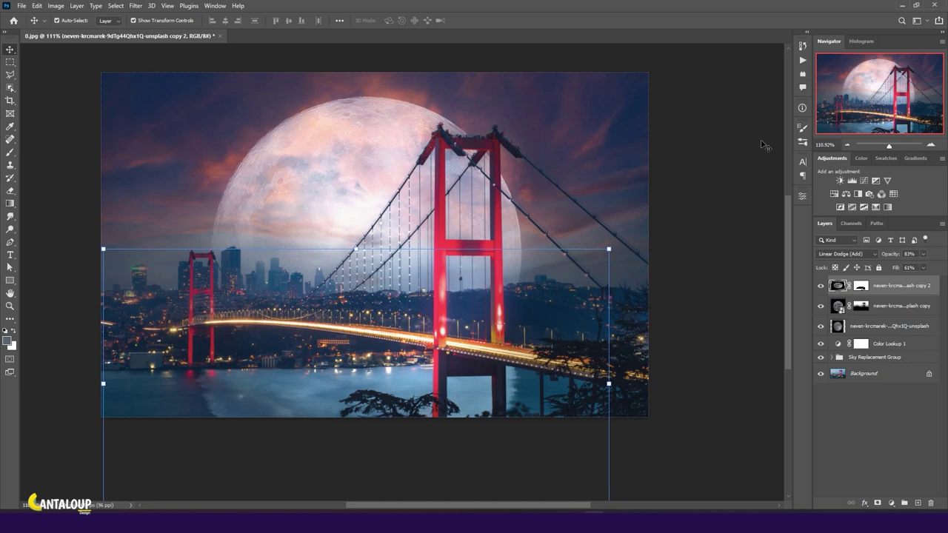
- Lower the moon overlay to 46% opacity and 33% fill
drag(894, 256, 885, 271)
drag(892, 257, 886, 256)
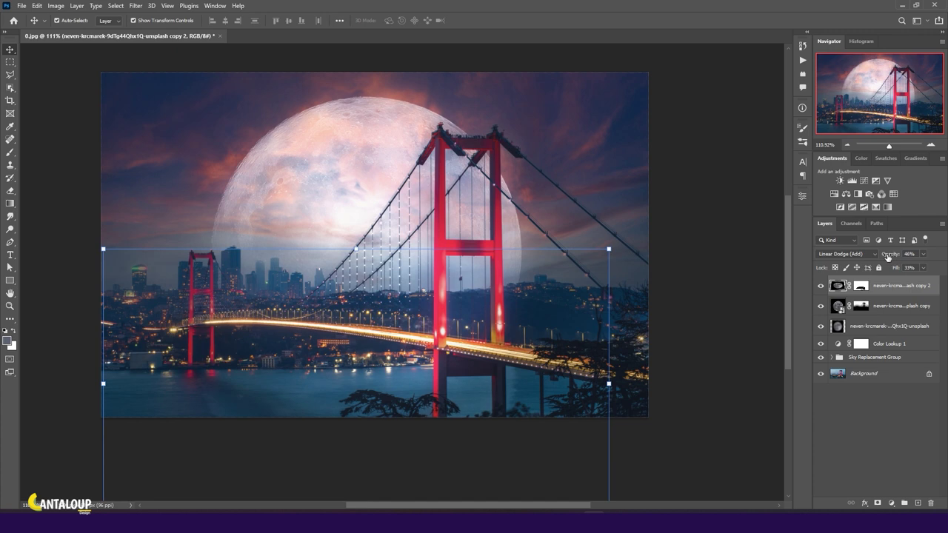
key(Right)
key(Right)
key(Right)
key(Left)
key(Left)
key(Left)
key(z)
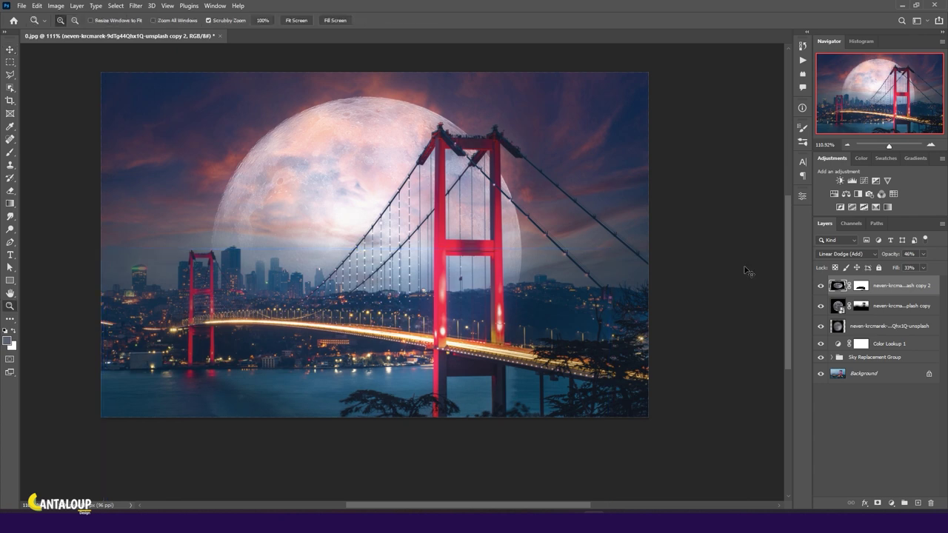
key(ctrl+d)
- Place the Attack on Titan image on the canvas, scaled to about 21% over the moon
mouse_move(554, 368)
mouse_down()
mouse_move(498, 261)
mouse_move(409, 160)
mouse_up()
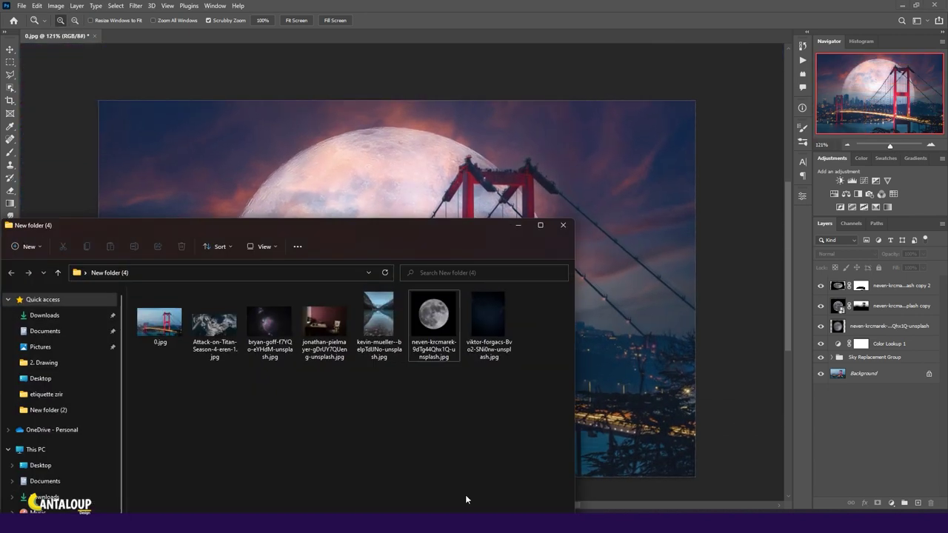
drag(215, 323, 221, 41)
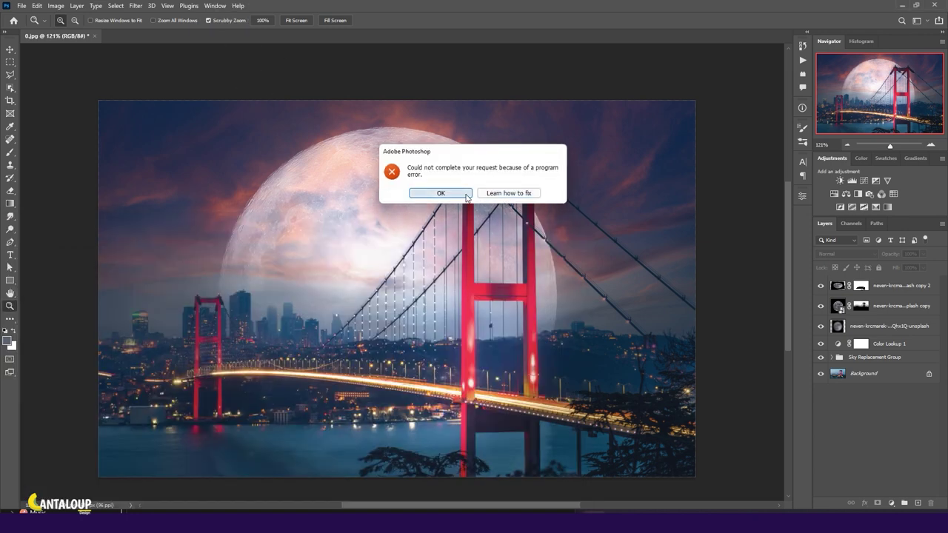
click(468, 193)
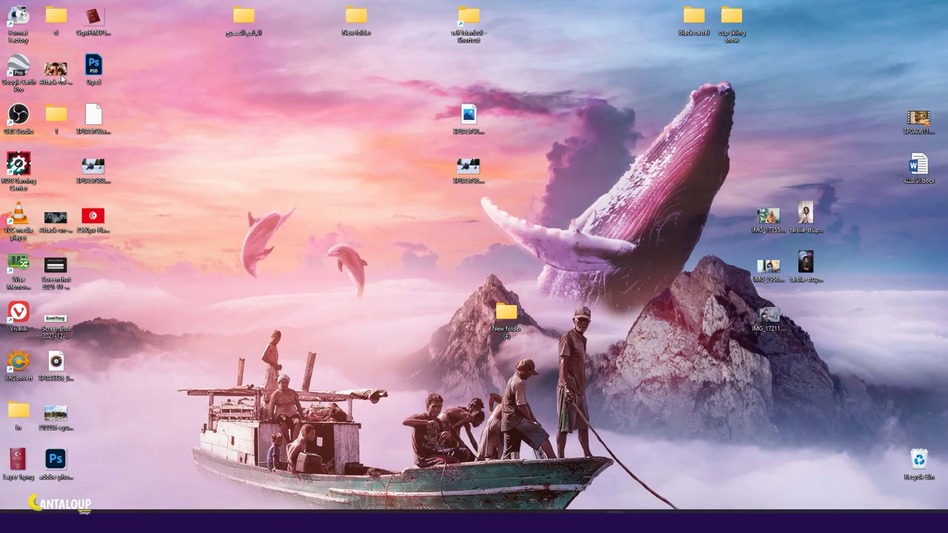
mouse_move(62, 76)
mouse_down()
mouse_move(505, 244)
mouse_move(404, 240)
mouse_up()
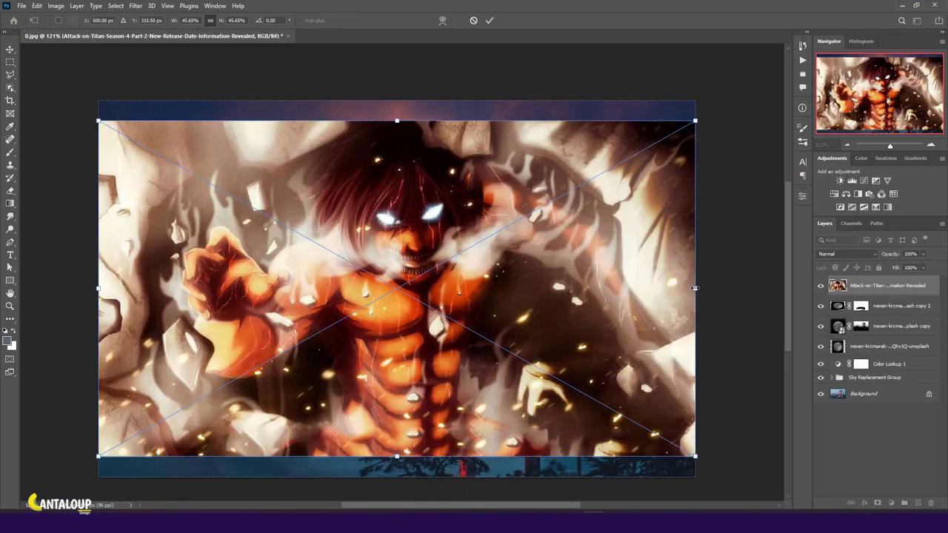
drag(694, 288, 374, 312)
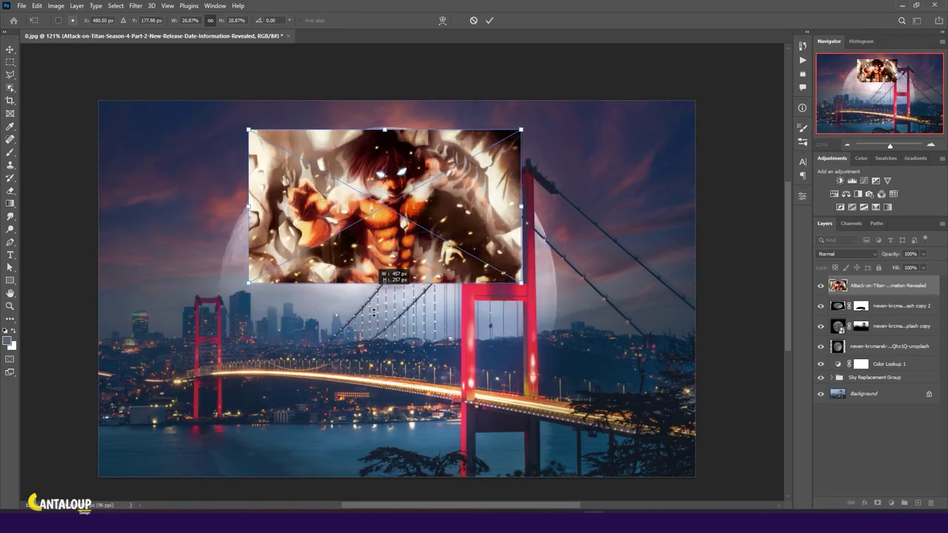
click(489, 20)
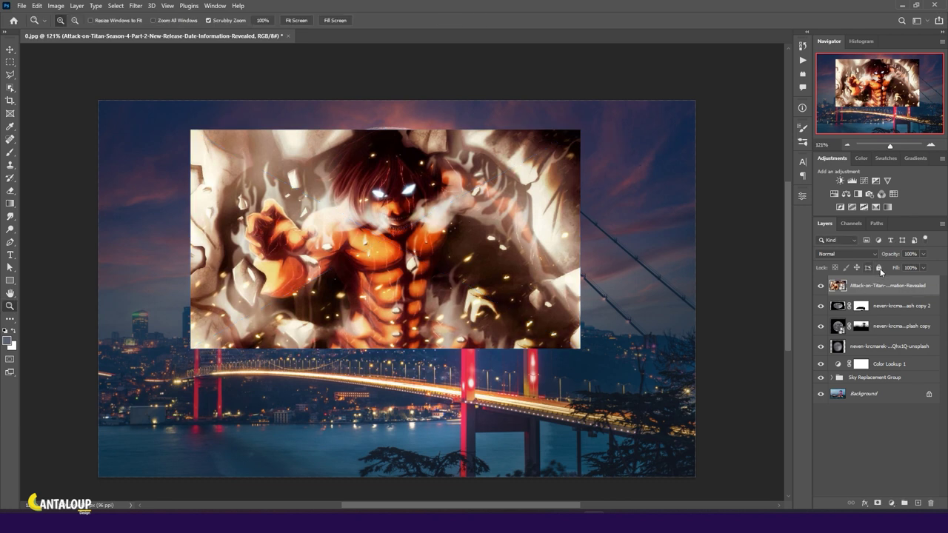
- Split the Blend If slider to drop the Titan layer's dark tones; set 68% opacity, 66% fill
double_click(855, 283)
drag(675, 187, 865, 187)
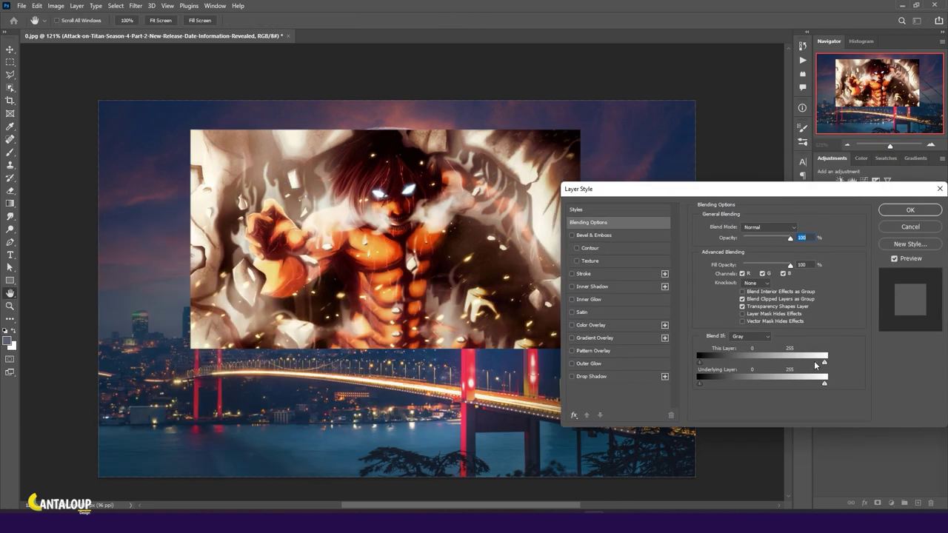
drag(825, 361, 715, 361)
key(Return)
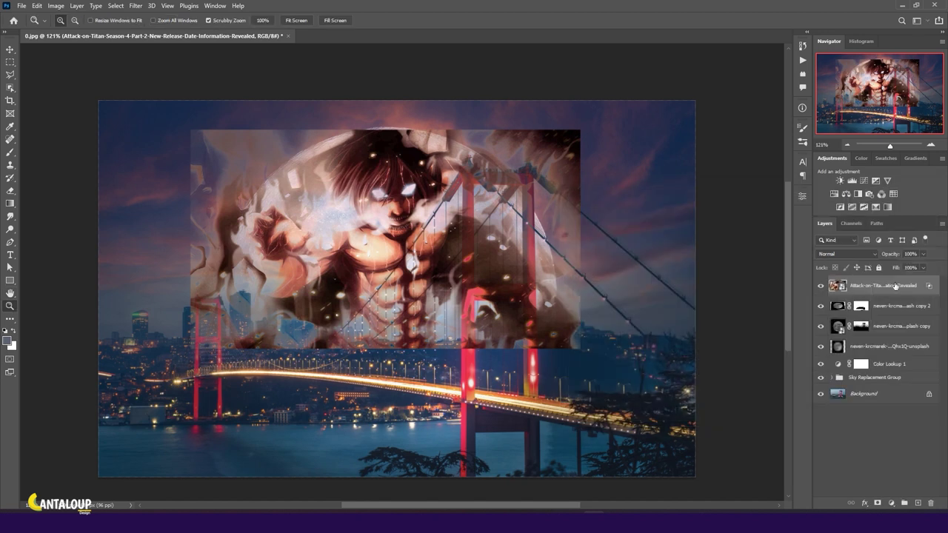
drag(900, 271, 884, 271)
drag(890, 255, 885, 258)
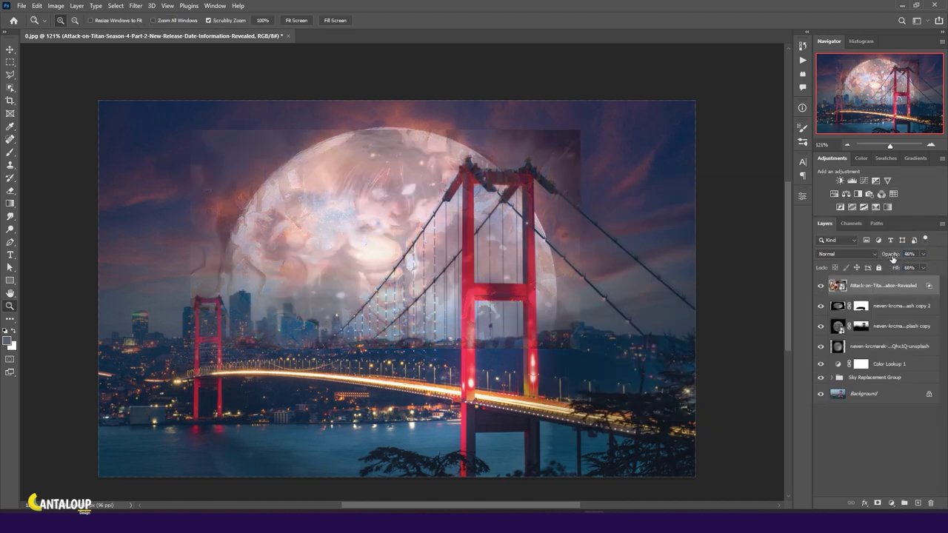
- Mask the Titan layer from the sky selection and brush away its rectangular edges in black
click(877, 503)
key(b)
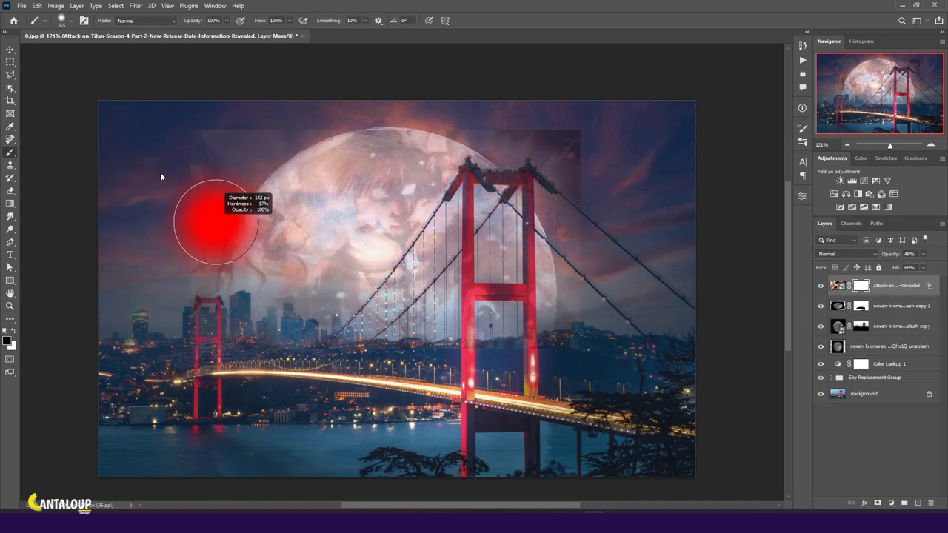
mouse_move(190, 80)
mouse_down()
mouse_move(333, 148)
mouse_move(205, 325)
mouse_up()
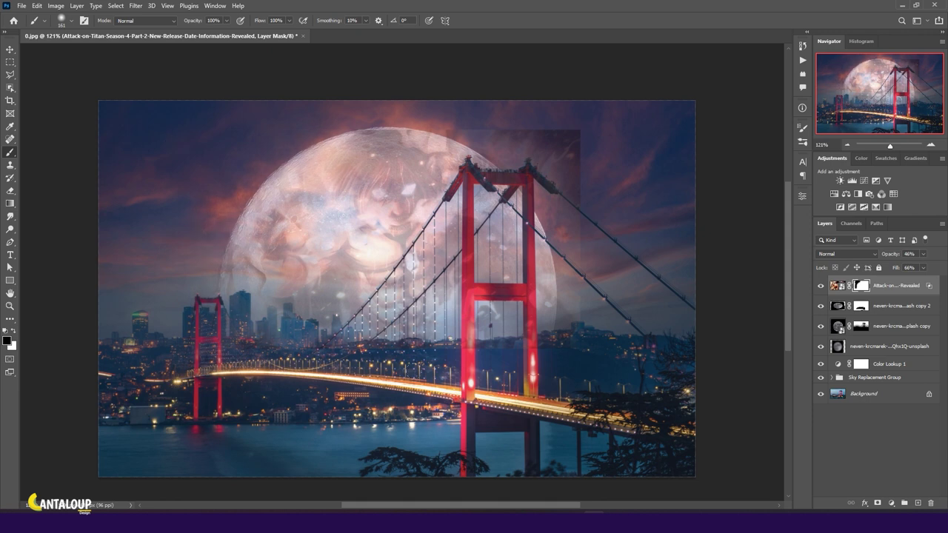
key(ctrl+z)
key(ctrl+z)
key(ctrl+z)
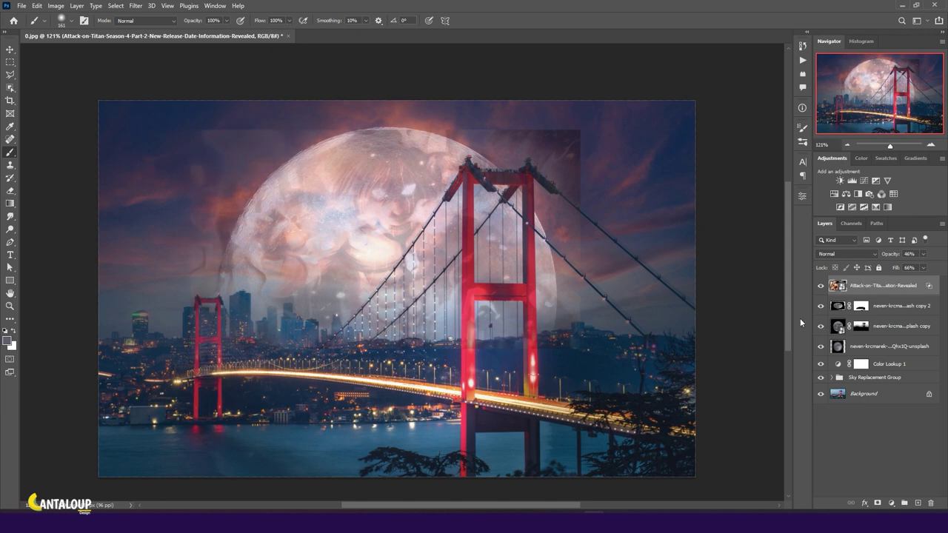
key(ctrl+z)
key(ctrl+z)
click(876, 504)
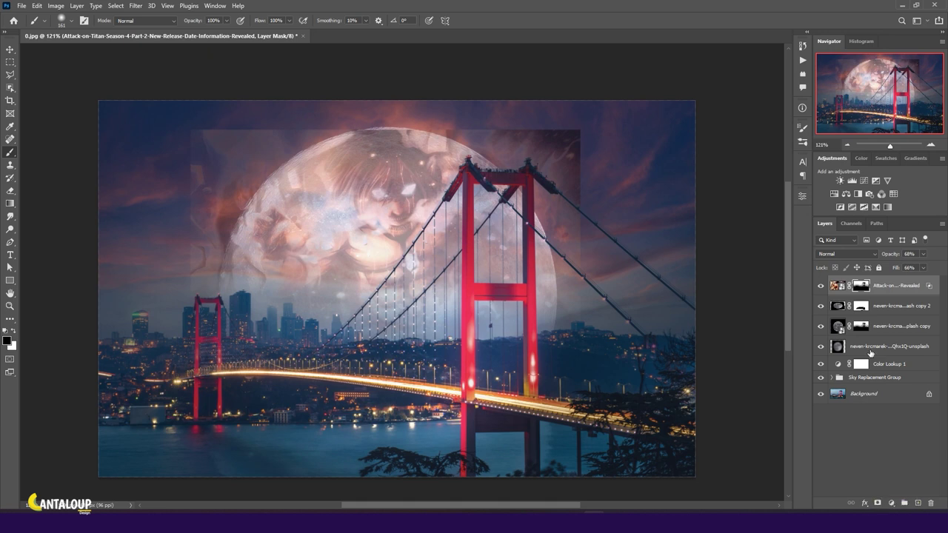
drag(266, 185, 180, 143)
drag(282, 140, 341, 177)
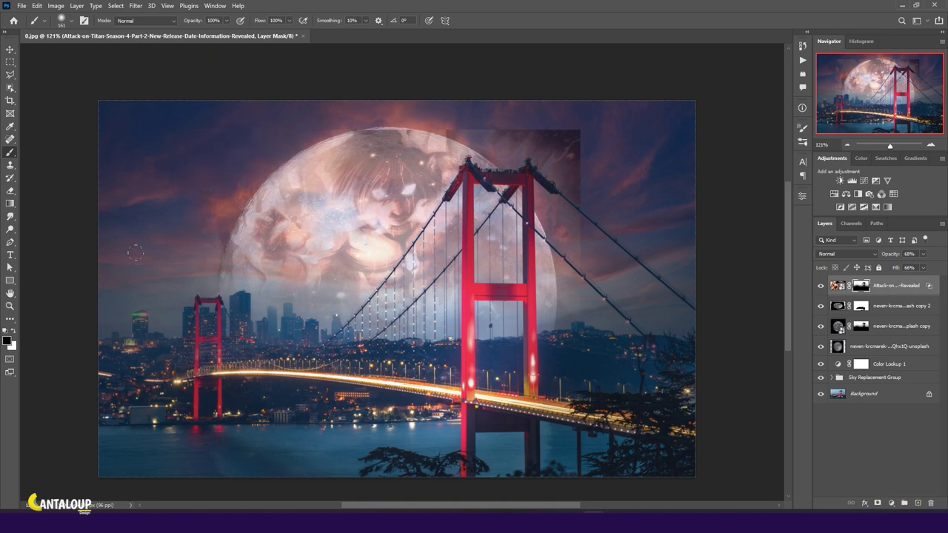
mouse_move(452, 137)
mouse_down()
mouse_move(577, 137)
mouse_move(582, 307)
mouse_up()
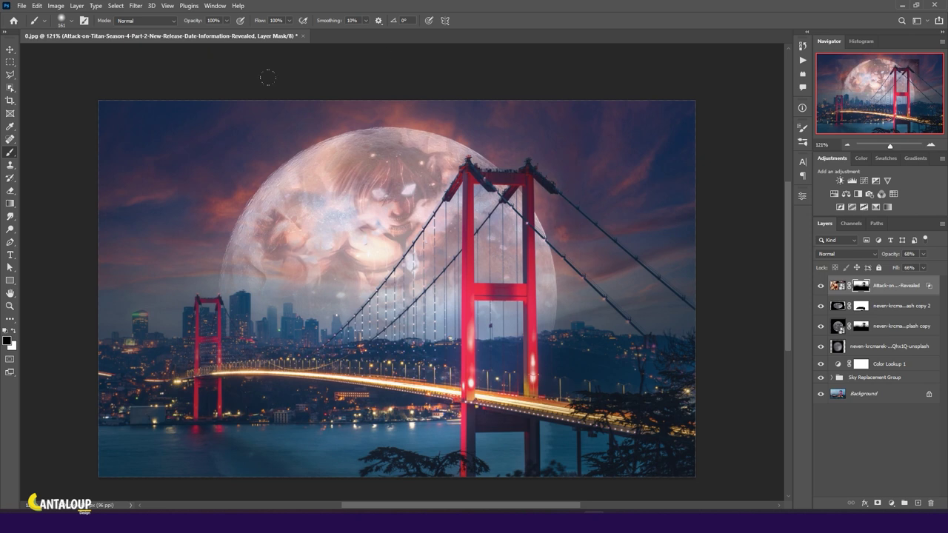
- Open the eren titan PNG, object-select the titan in Rectangle mode, and view it in Quick Mask
key(v)
scroll(279, 165, down, 1)
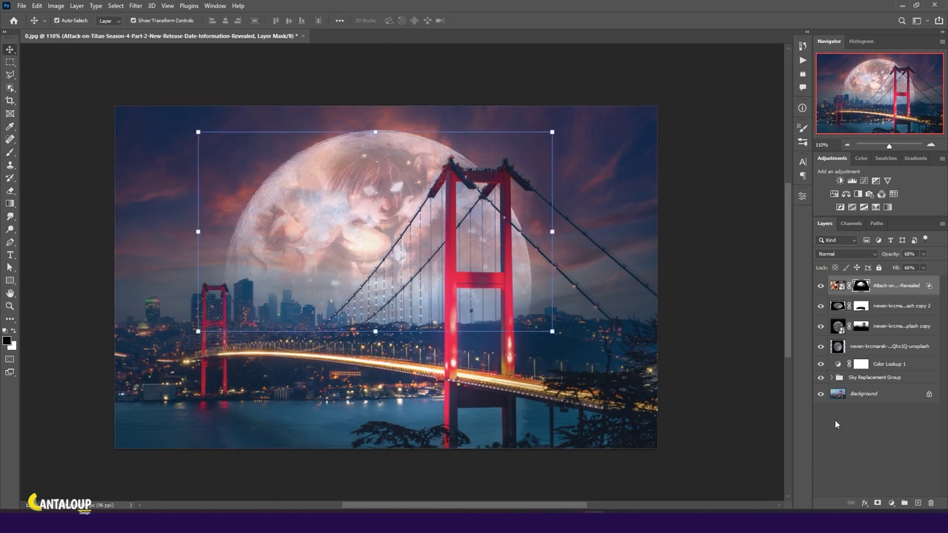
click(835, 419)
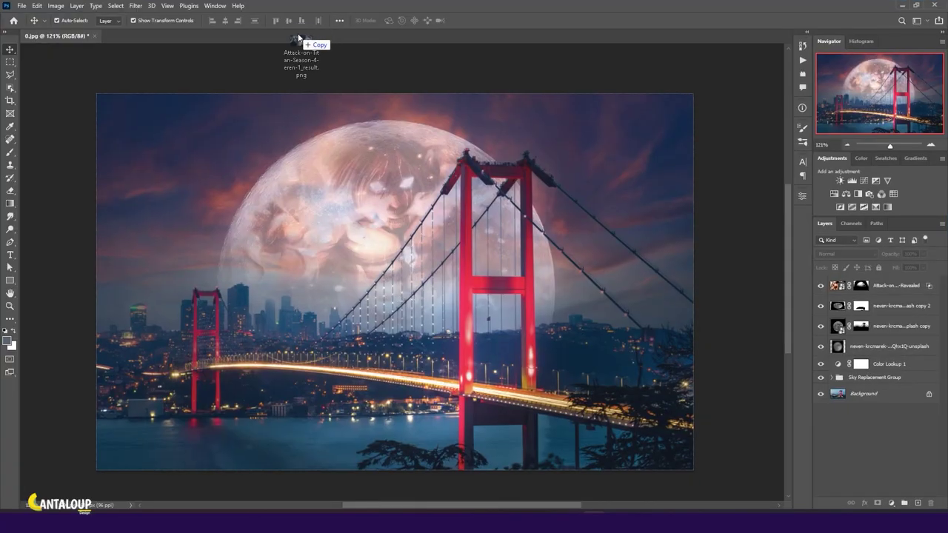
drag(299, 37, 296, 38)
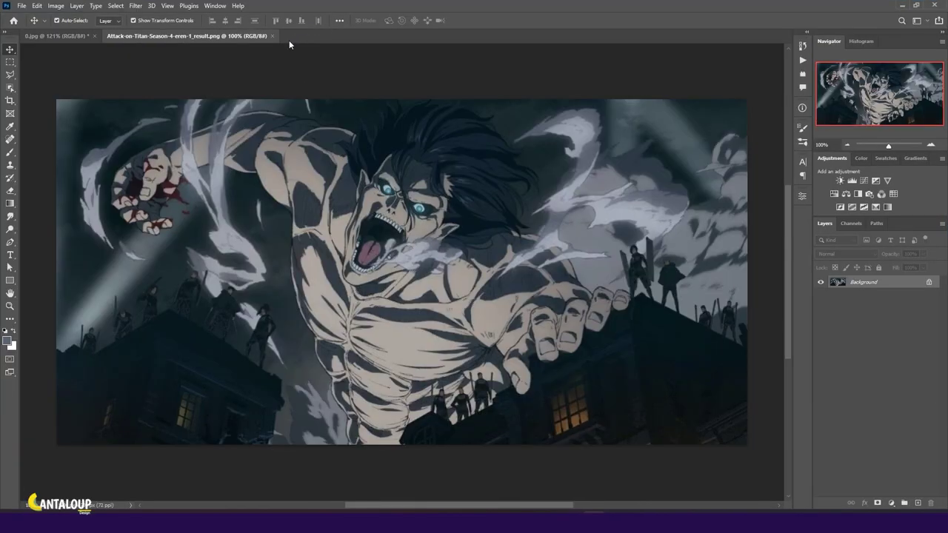
click(10, 87)
mouse_move(57, 97)
mouse_down()
mouse_move(756, 449)
mouse_move(747, 445)
mouse_up()
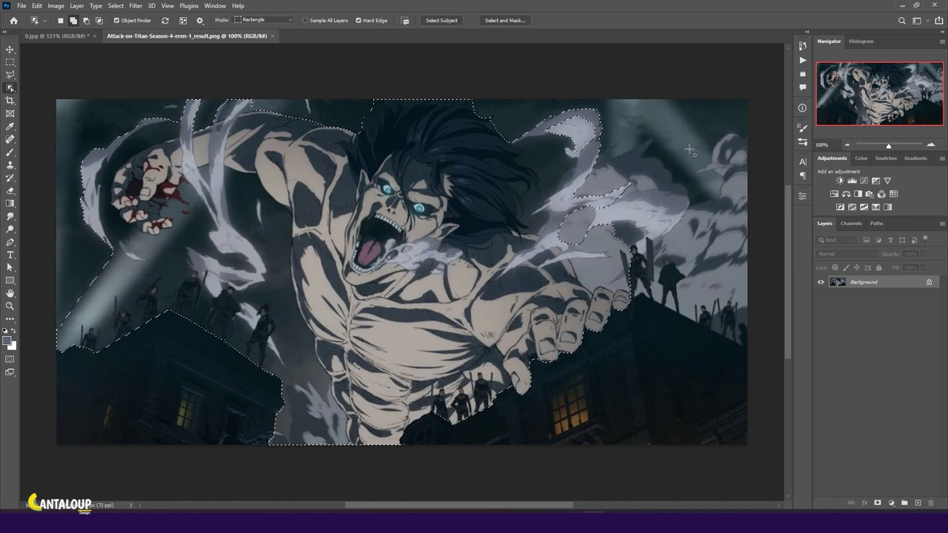
key(q)
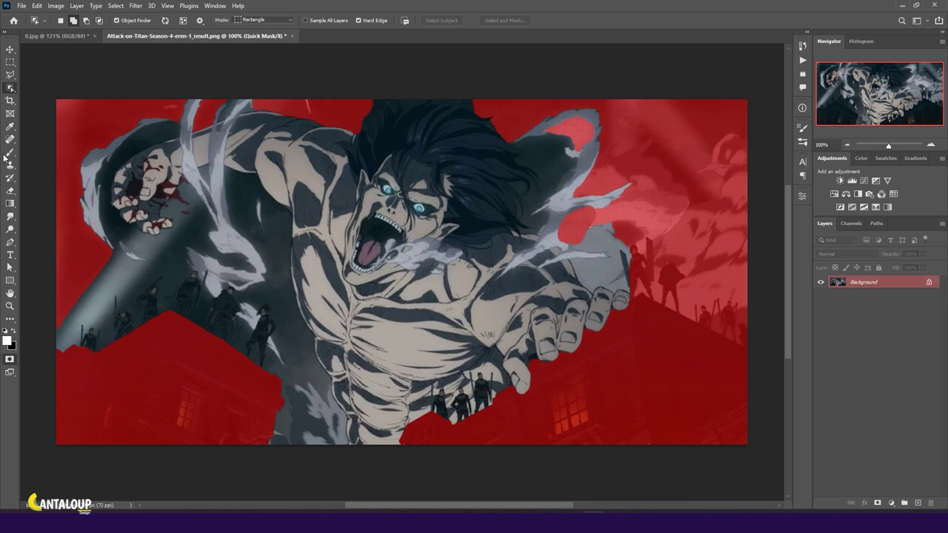
scroll(52, 164, up, 3)
scroll(52, 164, up, 3)
- Paint Quick Mask along the hood edge and the bottom and left of the fist
key(b)
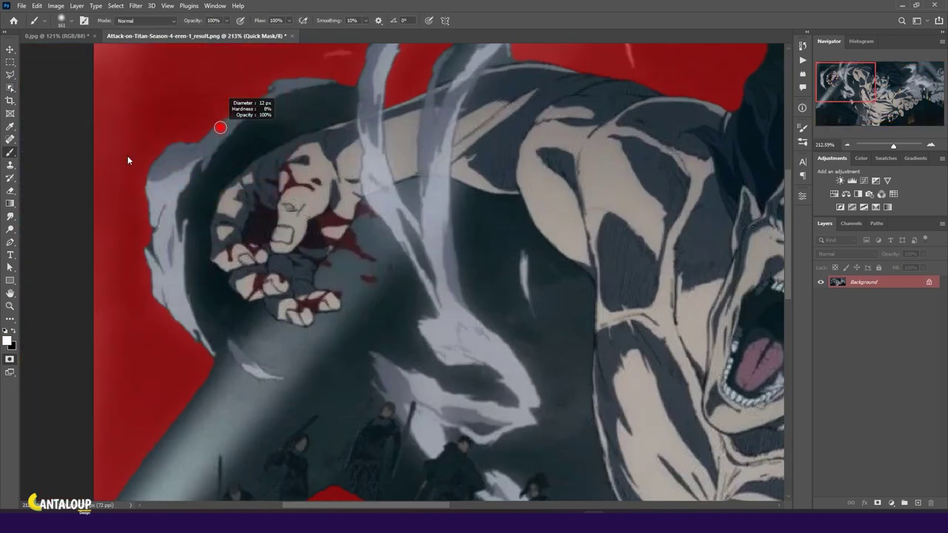
scroll(296, 103, up, 2)
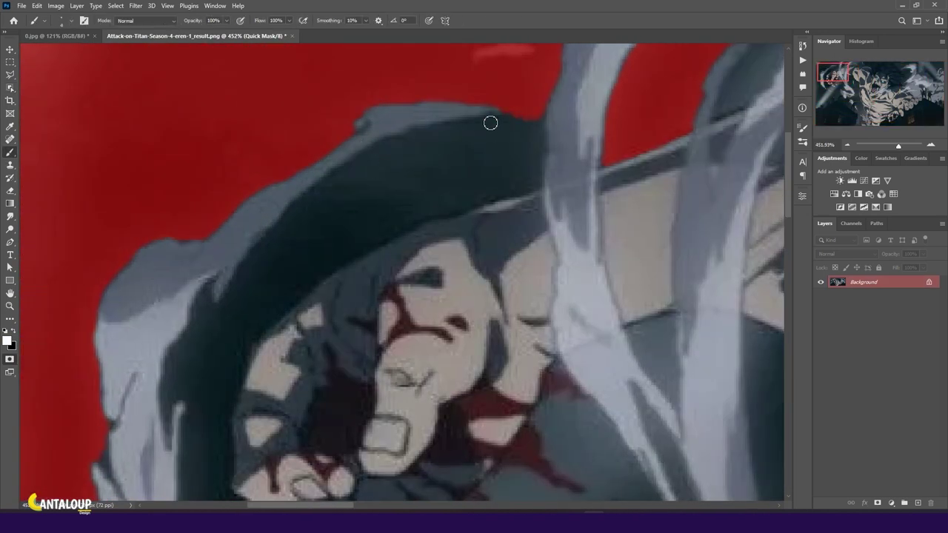
mouse_move(437, 133)
mouse_down()
mouse_move(220, 308)
mouse_move(182, 348)
mouse_move(182, 393)
mouse_up()
mouse_move(184, 429)
mouse_down()
mouse_move(186, 248)
mouse_move(182, 377)
mouse_move(142, 205)
mouse_move(188, 336)
mouse_move(328, 355)
mouse_move(222, 244)
mouse_move(281, 296)
mouse_up()
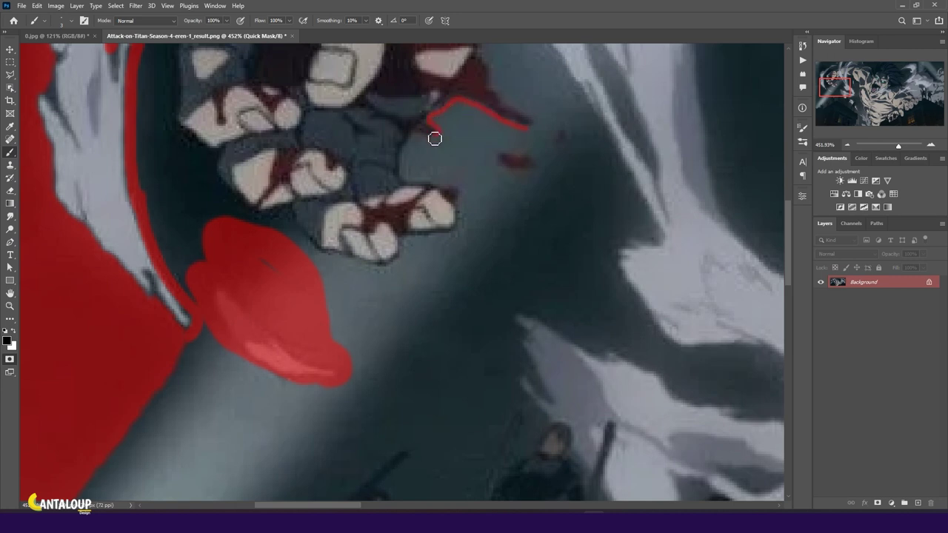
drag(423, 133, 411, 151)
mouse_move(399, 268)
mouse_down()
mouse_move(306, 248)
mouse_move(254, 220)
mouse_move(209, 162)
mouse_move(175, 140)
mouse_move(286, 380)
mouse_move(262, 292)
mouse_move(276, 219)
mouse_move(314, 167)
mouse_up()
drag(349, 212, 282, 360)
- Fill the dark band, arm-fist wedge and background right of the fist with mask
mouse_move(508, 196)
mouse_down()
mouse_move(343, 252)
mouse_move(250, 306)
mouse_up()
mouse_move(503, 200)
mouse_down()
mouse_move(506, 131)
mouse_move(395, 209)
mouse_move(328, 176)
mouse_move(469, 152)
mouse_move(480, 163)
mouse_move(337, 222)
mouse_up()
mouse_move(278, 259)
mouse_down()
mouse_move(392, 142)
mouse_move(370, 144)
mouse_move(313, 212)
mouse_move(375, 165)
mouse_move(264, 259)
mouse_move(311, 252)
mouse_move(282, 363)
mouse_move(286, 277)
mouse_up()
scroll(293, 267, down, 1)
scroll(303, 250, down, 4)
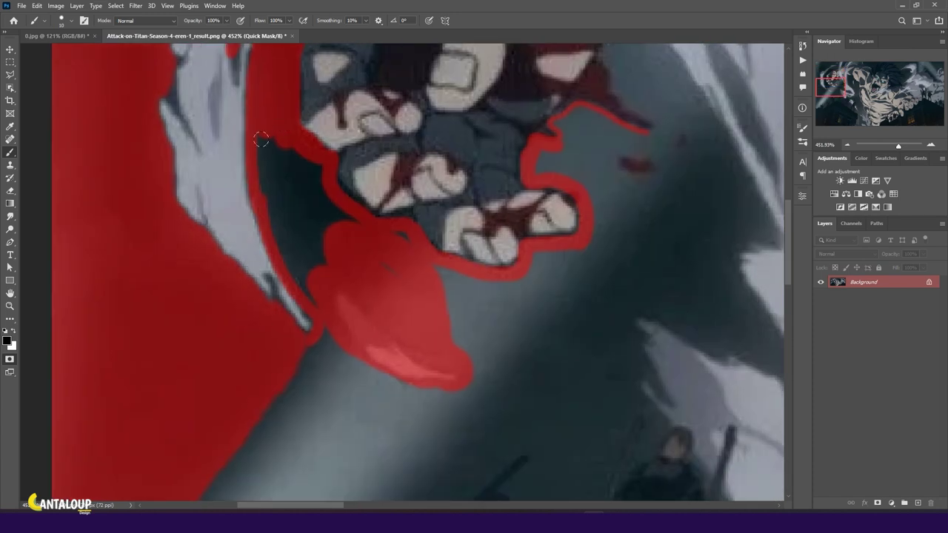
drag(268, 134, 346, 221)
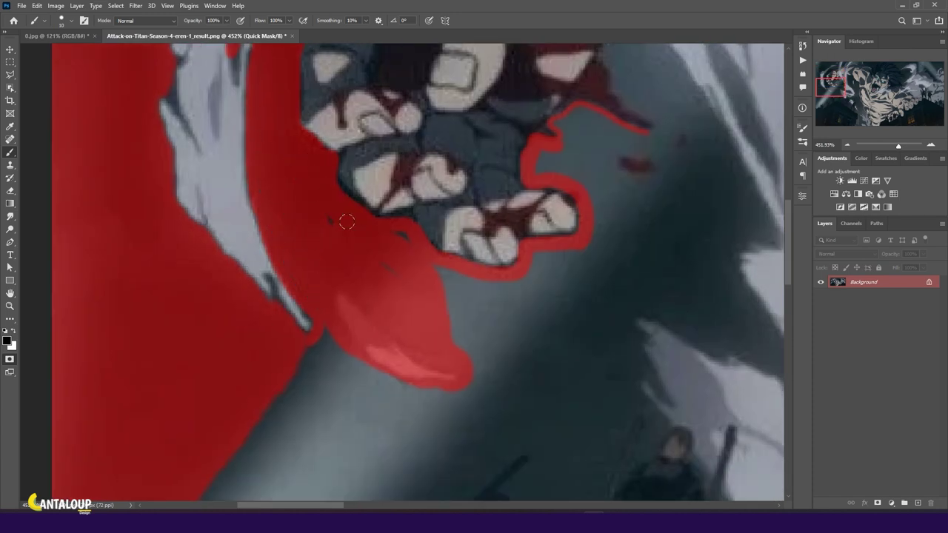
drag(445, 294, 495, 301)
alt+scroll(352, 319, down, 2)
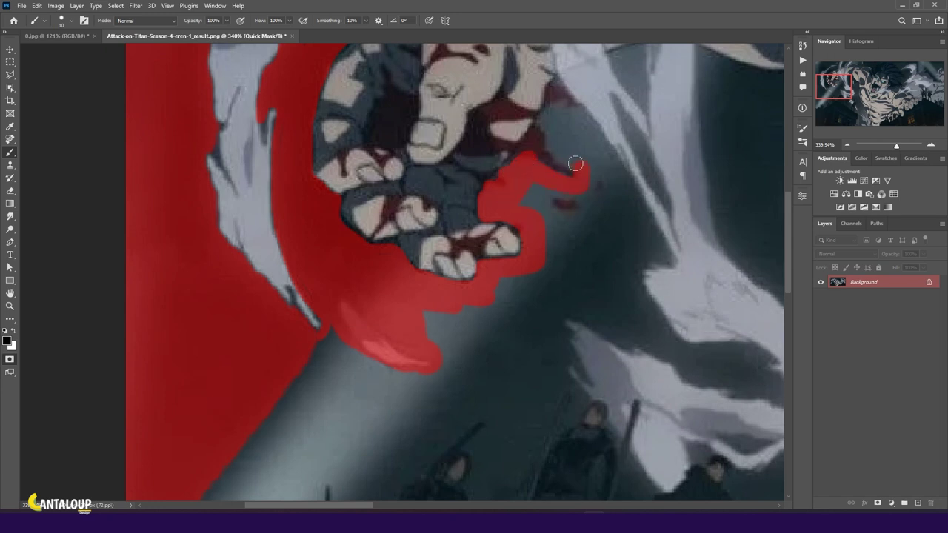
mouse_move(596, 139)
mouse_down()
mouse_move(662, 258)
mouse_move(634, 298)
mouse_move(675, 347)
mouse_move(758, 357)
mouse_move(707, 385)
mouse_move(620, 338)
mouse_move(504, 301)
mouse_move(517, 280)
mouse_move(662, 342)
mouse_move(632, 313)
mouse_move(624, 215)
mouse_move(561, 131)
mouse_move(630, 239)
mouse_move(603, 215)
mouse_move(589, 259)
mouse_move(522, 197)
mouse_move(576, 232)
mouse_up()
- Mask the gap beside the fist's knuckles and shrink the brush to 2 for fine edges
scroll(382, 197, down, 3)
scroll(451, 141, up, 3)
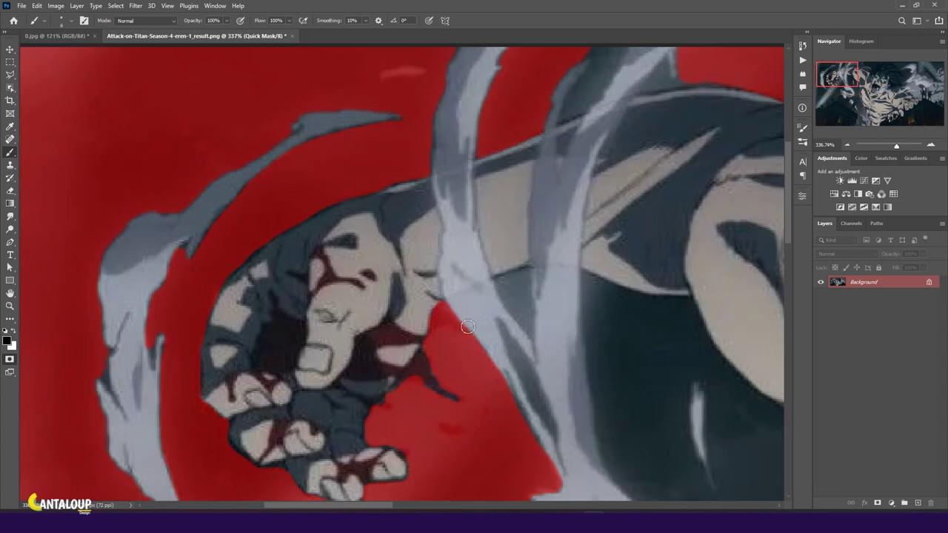
mouse_move(504, 283)
mouse_down()
mouse_move(532, 316)
mouse_move(521, 285)
mouse_up()
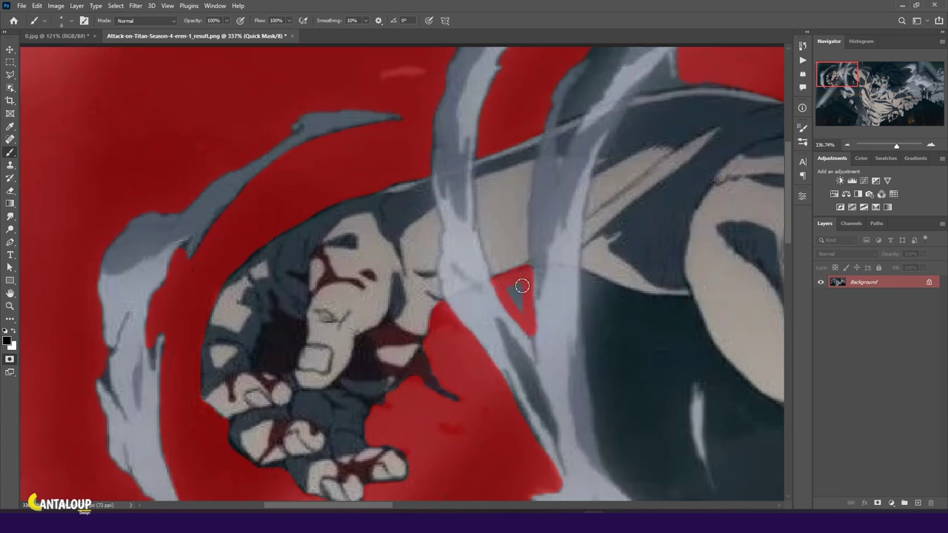
alt+right_click(515, 288)
- Mask the dark shape right of the fist, tracing its edge and filling the strip and hole
drag(520, 323, 373, 267)
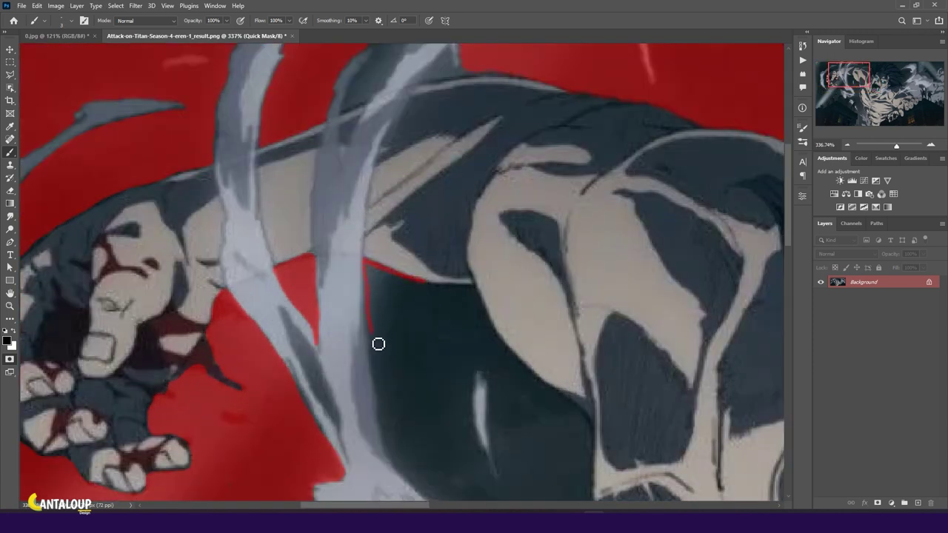
drag(379, 344, 341, 254)
mouse_move(326, 219)
mouse_down()
mouse_move(334, 317)
mouse_move(391, 388)
mouse_move(392, 301)
mouse_up()
mouse_move(393, 301)
mouse_down()
mouse_move(459, 405)
mouse_move(533, 402)
mouse_move(532, 335)
mouse_up()
mouse_move(372, 85)
mouse_down()
mouse_move(425, 96)
mouse_move(542, 245)
mouse_move(540, 322)
mouse_up()
mouse_move(492, 406)
mouse_down()
mouse_move(404, 270)
mouse_move(361, 248)
mouse_move(351, 86)
mouse_move(514, 216)
mouse_move(522, 320)
mouse_move(511, 385)
mouse_move(376, 214)
mouse_move(488, 230)
mouse_move(403, 189)
mouse_move(475, 307)
mouse_move(381, 177)
mouse_up()
scroll(381, 177, down, 1)
drag(348, 348, 408, 360)
- Extend the mask along the Titan's left side
scroll(329, 342, down, 3)
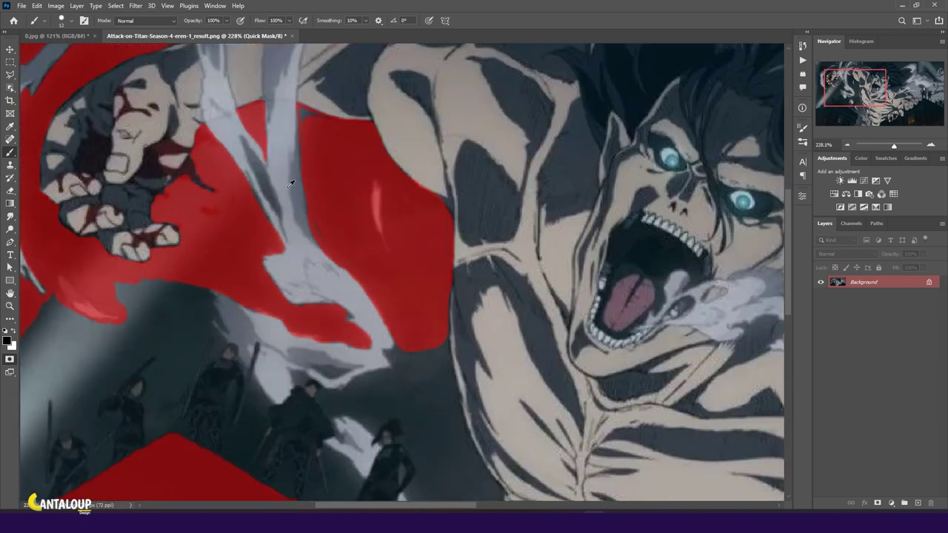
scroll(373, 144, up, 2)
scroll(372, 144, up, 1)
mouse_move(373, 144)
mouse_down()
mouse_move(378, 200)
mouse_move(417, 279)
mouse_move(423, 327)
mouse_up()
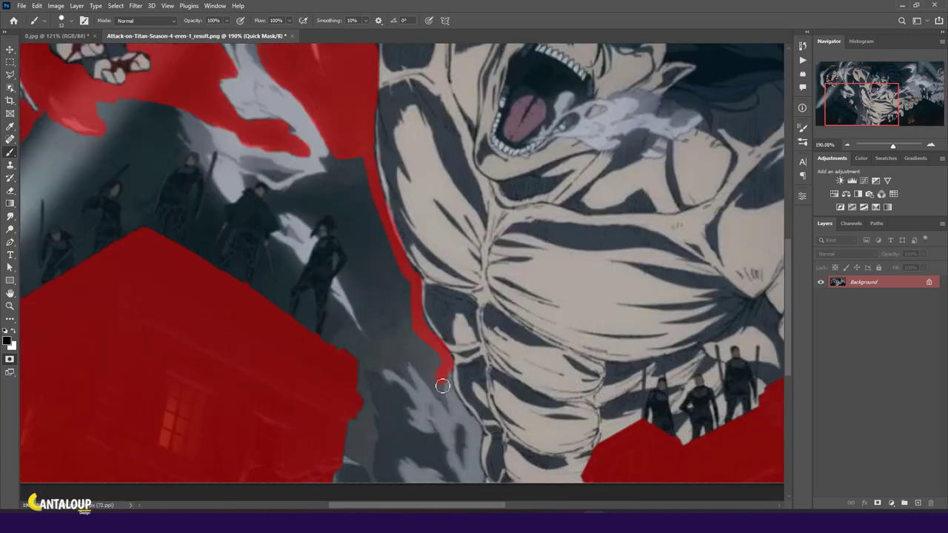
drag(362, 381, 342, 239)
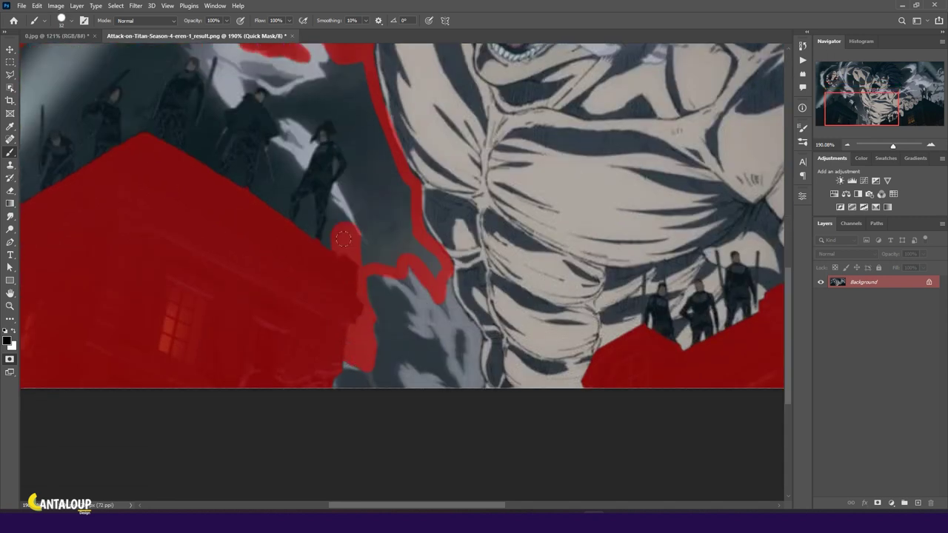
scroll(330, 243, down, 3)
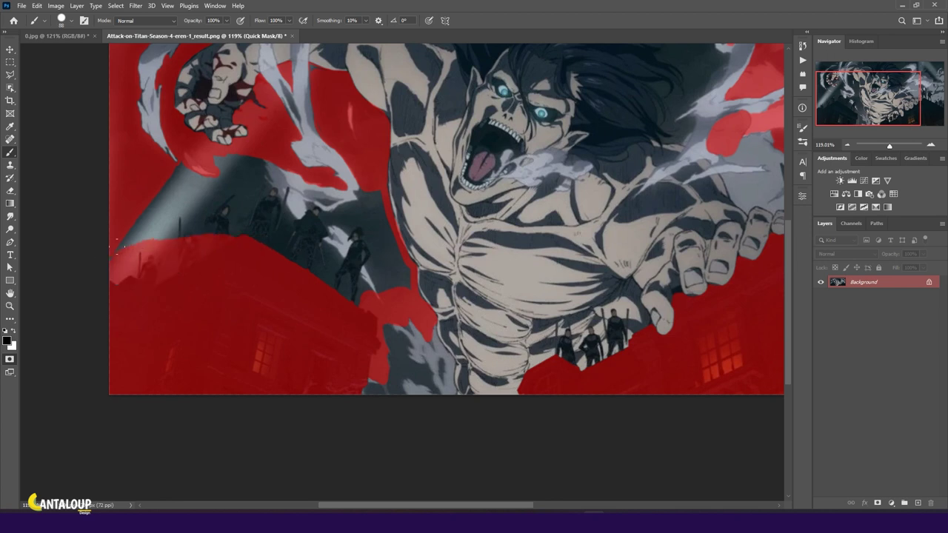
- Unmask the rooftop soldiers and mask the background around them and between arm and Titan
mouse_move(228, 168)
mouse_down()
mouse_move(115, 217)
mouse_move(311, 244)
mouse_up()
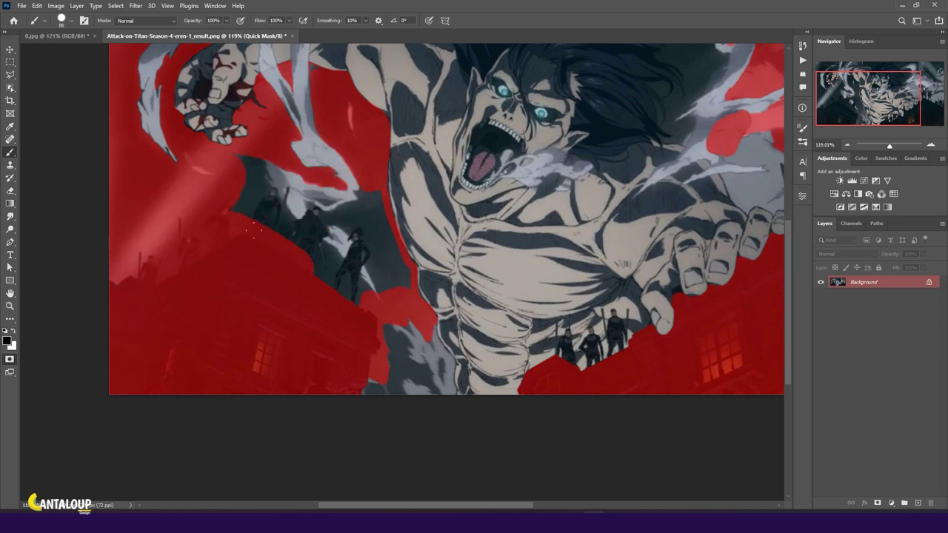
scroll(310, 244, up, 1)
mouse_move(370, 319)
mouse_down()
mouse_move(331, 231)
mouse_move(237, 185)
mouse_move(289, 189)
mouse_move(324, 290)
mouse_up()
scroll(325, 289, up, 2)
drag(403, 308, 356, 169)
- Mask along the top edge of the Titan's knuckles
scroll(330, 239, down, 5)
scroll(554, 237, down, 1)
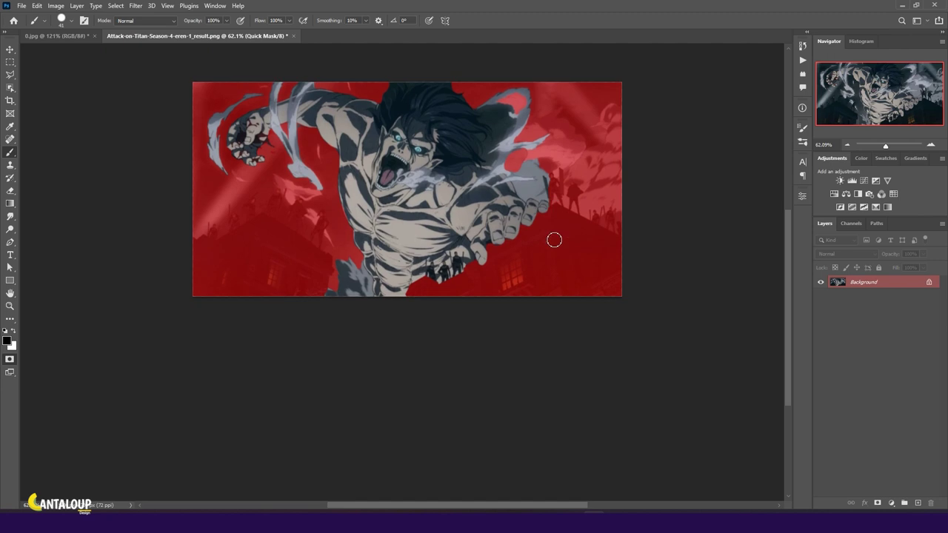
scroll(355, 348, up, 2)
scroll(351, 284, up, 4)
scroll(352, 293, down, 4)
scroll(444, 296, up, 2)
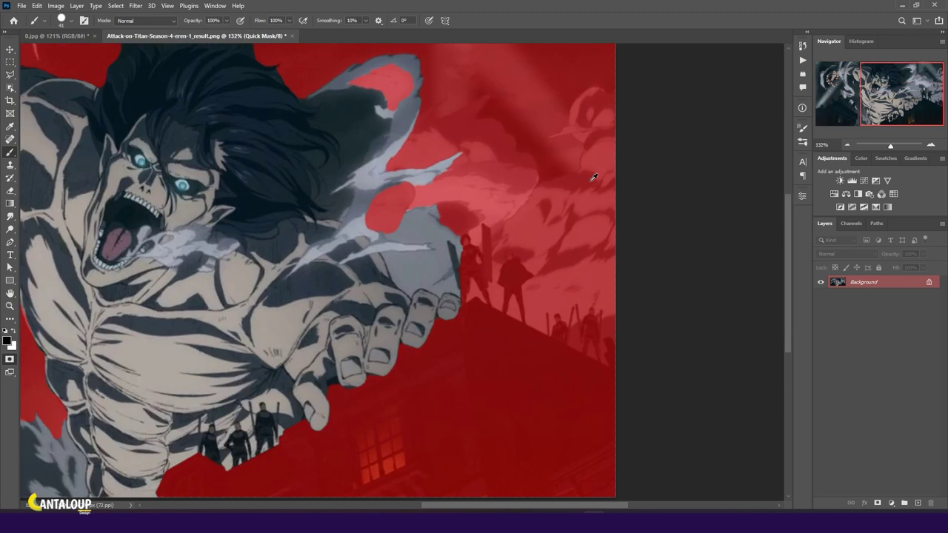
scroll(451, 292, up, 1)
scroll(440, 315, up, 2)
mouse_move(485, 340)
mouse_down()
mouse_move(379, 330)
mouse_move(348, 291)
mouse_move(363, 253)
mouse_move(425, 246)
mouse_move(361, 232)
mouse_up()
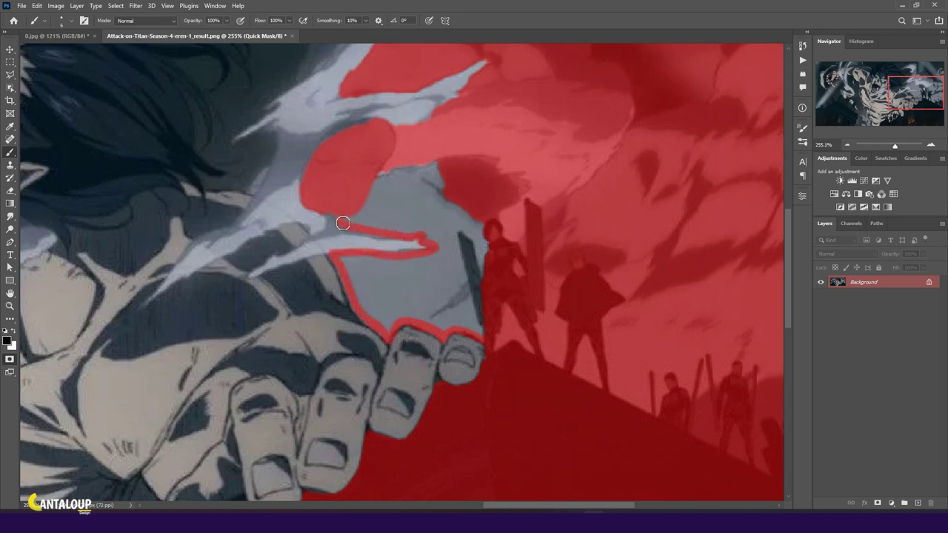
- Try erasing a stray mask blob, undo it, and paint a thin finer-brush mask line along the hand
key(x)
mouse_move(318, 193)
mouse_down()
mouse_move(311, 148)
mouse_move(348, 134)
mouse_move(326, 207)
mouse_move(379, 155)
mouse_up()
scroll(379, 155, down, 3)
scroll(405, 218, up, 3)
key(ctrl+z)
key(bracketleft)
key(bracketleft)
key(bracketleft)
drag(385, 256, 342, 258)
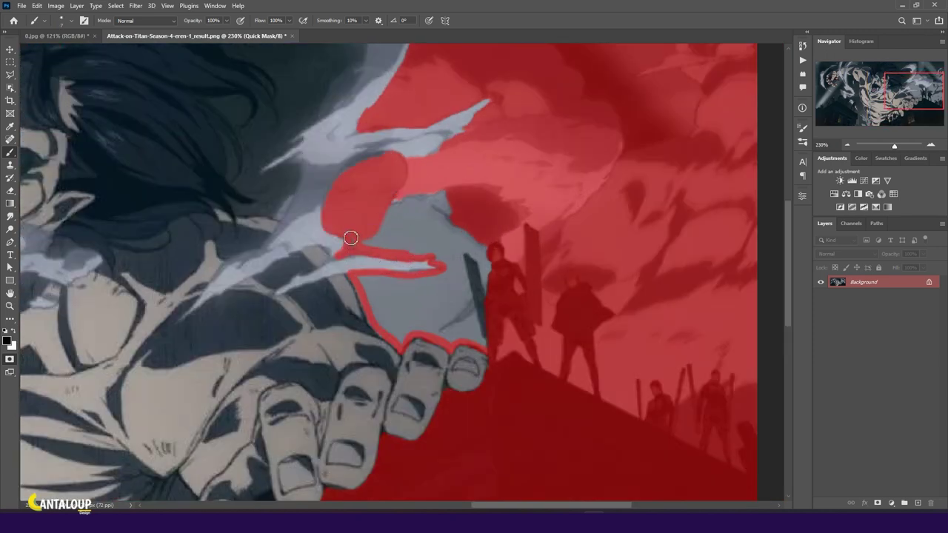
- Switch back to adding mask and fill the small gap beside the smoke shard
scroll(455, 257, up, 3)
scroll(477, 255, down, 5)
scroll(374, 241, up, 4)
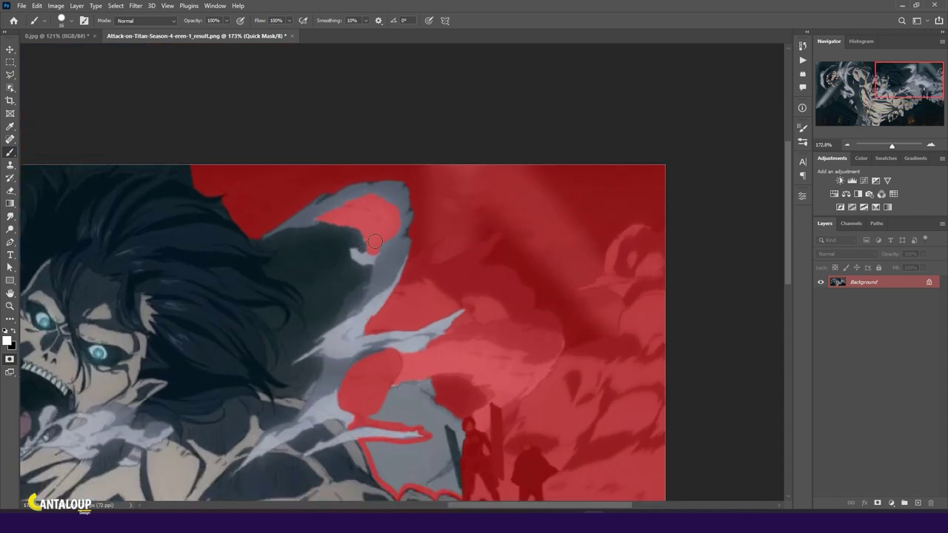
scroll(363, 265, down, 3)
scroll(357, 297, up, 2)
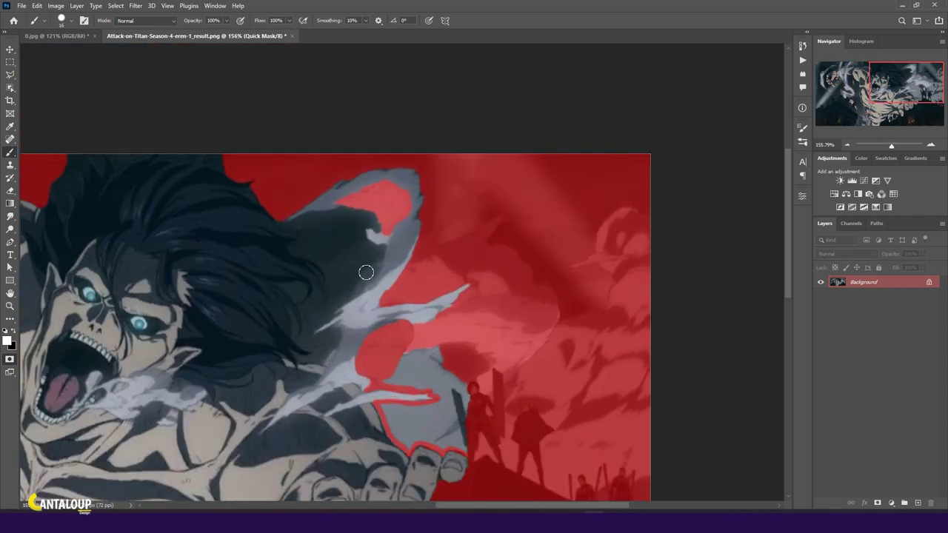
key(x)
drag(368, 303, 332, 342)
- Mask along the hand's edge near the soldiers and the grey smoke shard at upper right
scroll(337, 331, up, 3)
scroll(337, 331, down, 4)
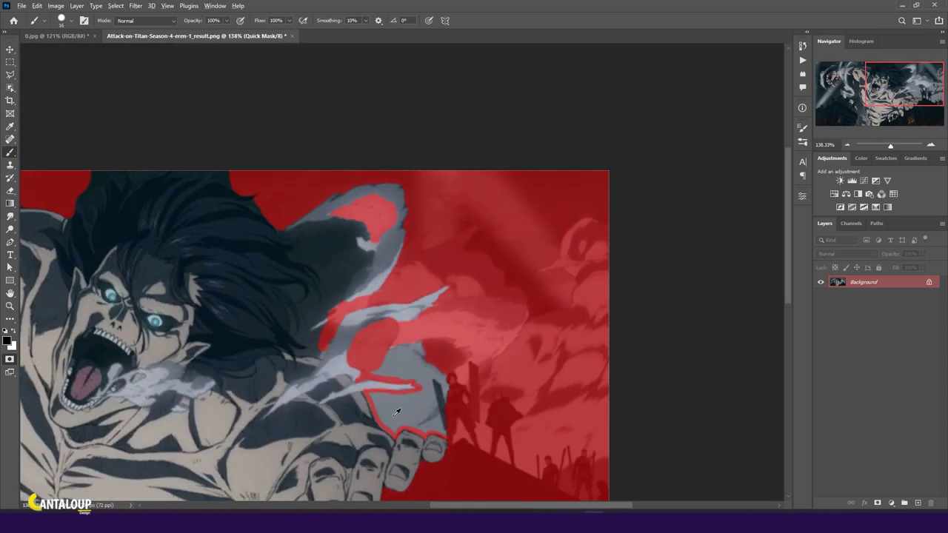
scroll(348, 355, up, 3)
mouse_move(363, 388)
mouse_down()
mouse_move(434, 385)
mouse_move(376, 418)
mouse_move(392, 415)
mouse_move(468, 358)
mouse_move(437, 404)
mouse_move(414, 362)
mouse_move(364, 353)
mouse_move(444, 321)
mouse_move(396, 336)
mouse_up()
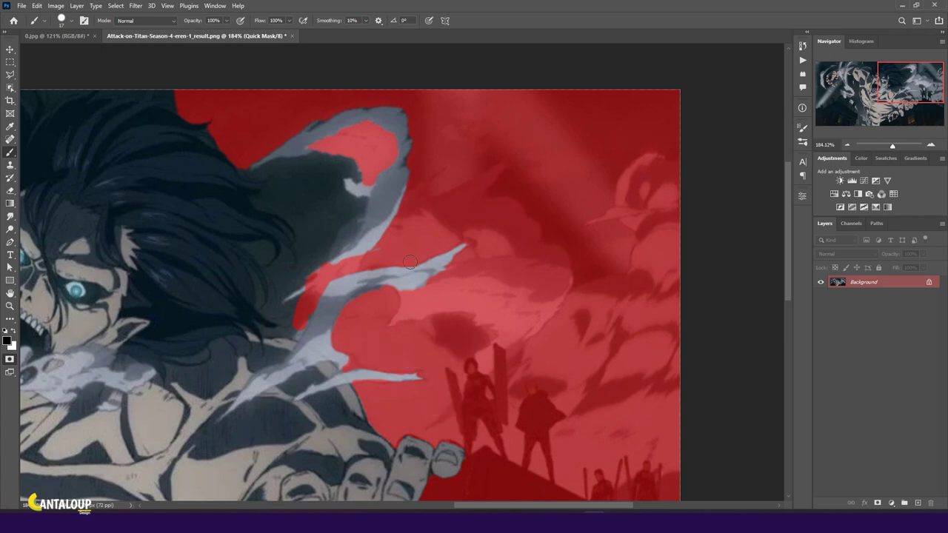
drag(409, 262, 605, 321)
mouse_move(552, 236)
mouse_down()
mouse_move(603, 194)
mouse_move(533, 212)
mouse_move(562, 281)
mouse_move(506, 257)
mouse_up()
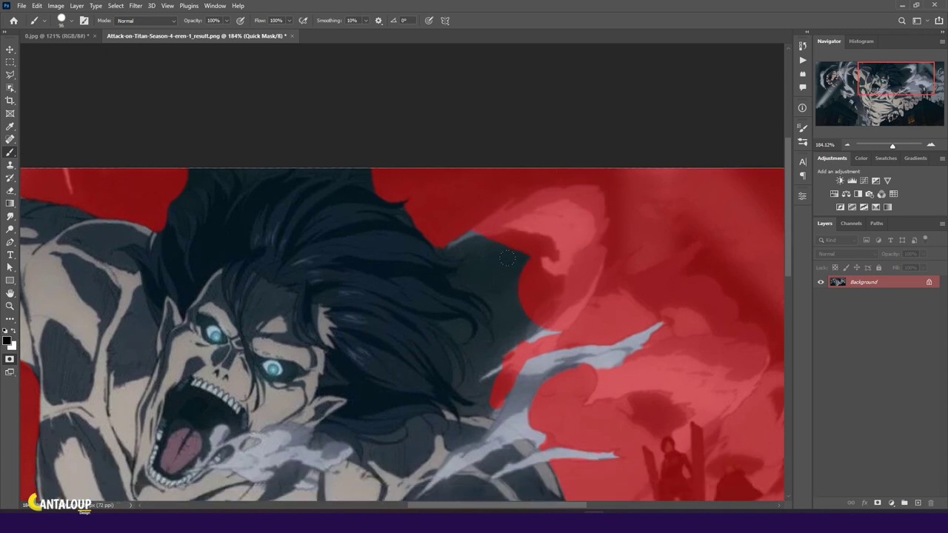
- Zoom in and mask along the hair strand edges, filling the outlined gap
scroll(483, 387, up, 2)
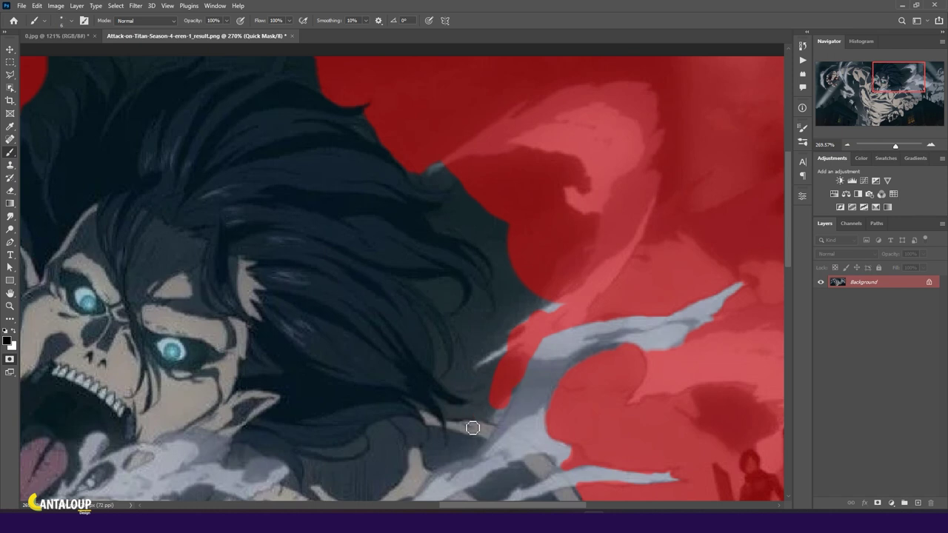
scroll(450, 416, up, 1)
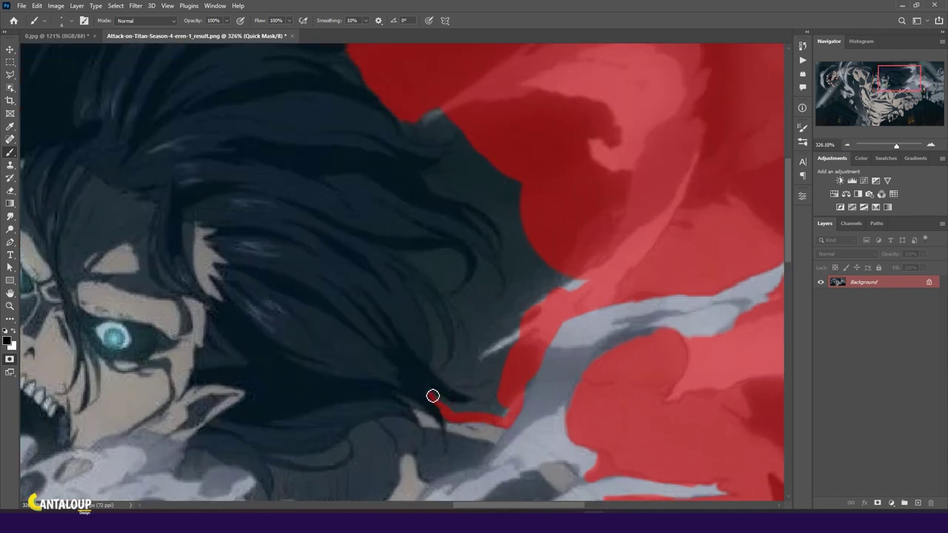
mouse_move(421, 304)
mouse_down()
mouse_move(437, 370)
mouse_move(430, 312)
mouse_up()
mouse_move(456, 369)
mouse_down()
mouse_move(456, 315)
mouse_move(412, 266)
mouse_move(467, 284)
mouse_move(463, 268)
mouse_move(428, 266)
mouse_up()
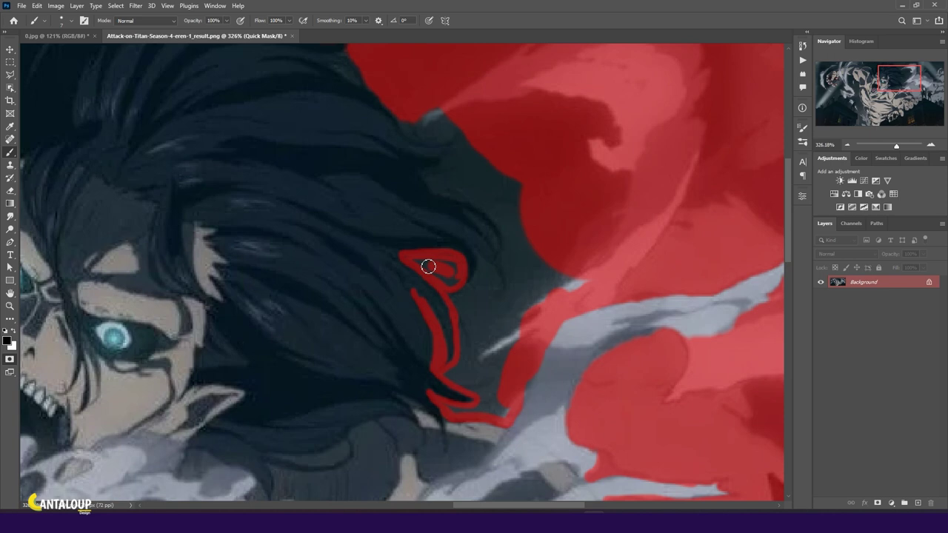
mouse_move(482, 407)
mouse_down()
mouse_move(445, 372)
mouse_move(493, 397)
mouse_move(567, 291)
mouse_move(535, 250)
mouse_move(464, 345)
mouse_move(460, 299)
mouse_up()
- Mask the sky between the hair strands and trace up the hair edge
scroll(481, 296, up, 2)
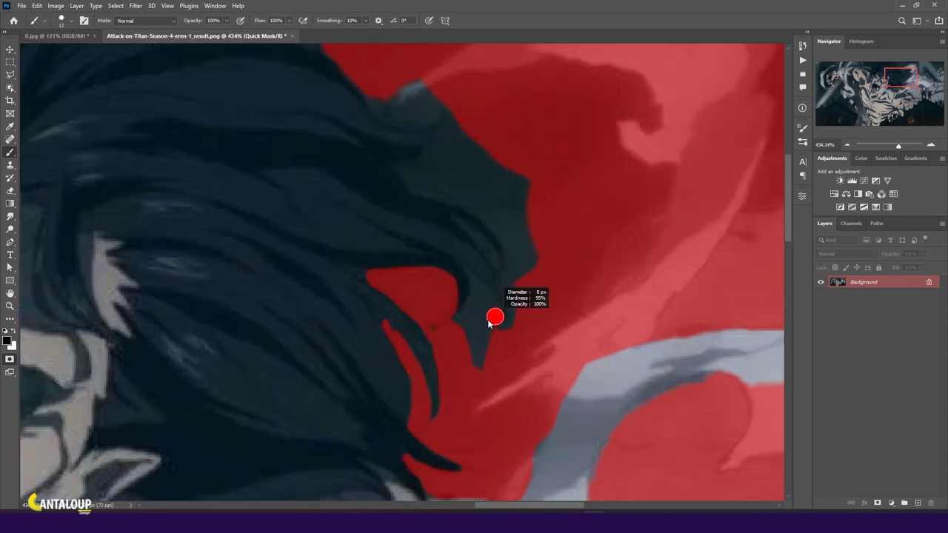
mouse_move(474, 315)
mouse_down()
mouse_move(487, 296)
mouse_move(486, 338)
mouse_up()
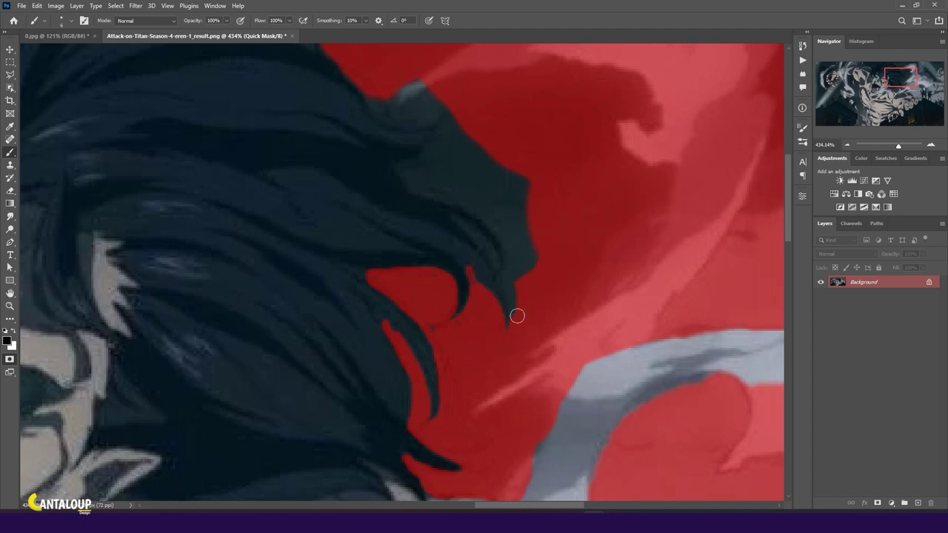
mouse_move(516, 301)
mouse_down()
mouse_move(510, 256)
mouse_move(451, 197)
mouse_move(408, 175)
mouse_move(437, 156)
mouse_up()
scroll(469, 209, up, 2)
scroll(469, 210, up, 1)
mouse_move(428, 280)
mouse_down()
mouse_move(423, 269)
mouse_move(440, 237)
mouse_move(391, 214)
mouse_up()
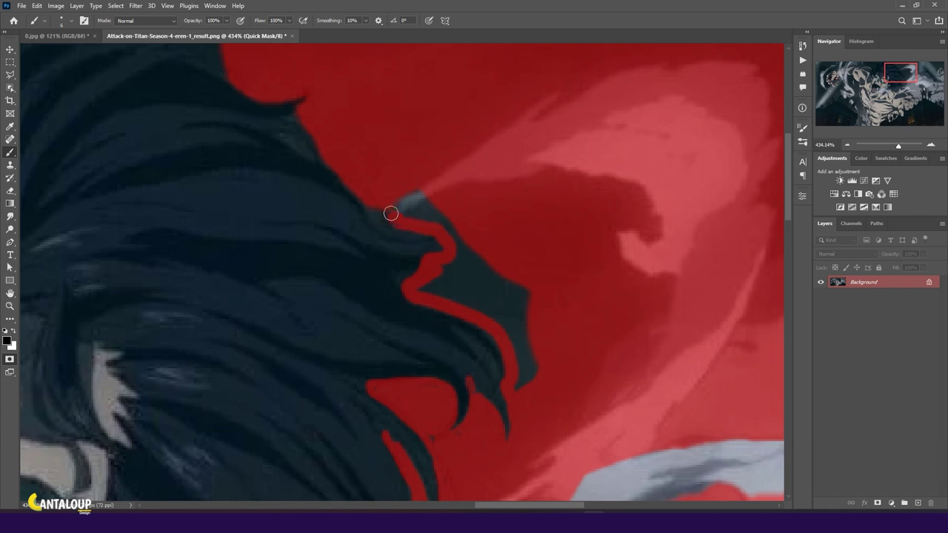
- Cover the blue-grey smoke tip and dark hair tip with mask, undoing a stray sliver
scroll(405, 192, up, 1)
mouse_move(296, 170)
mouse_down()
mouse_move(289, 197)
mouse_move(301, 187)
mouse_up()
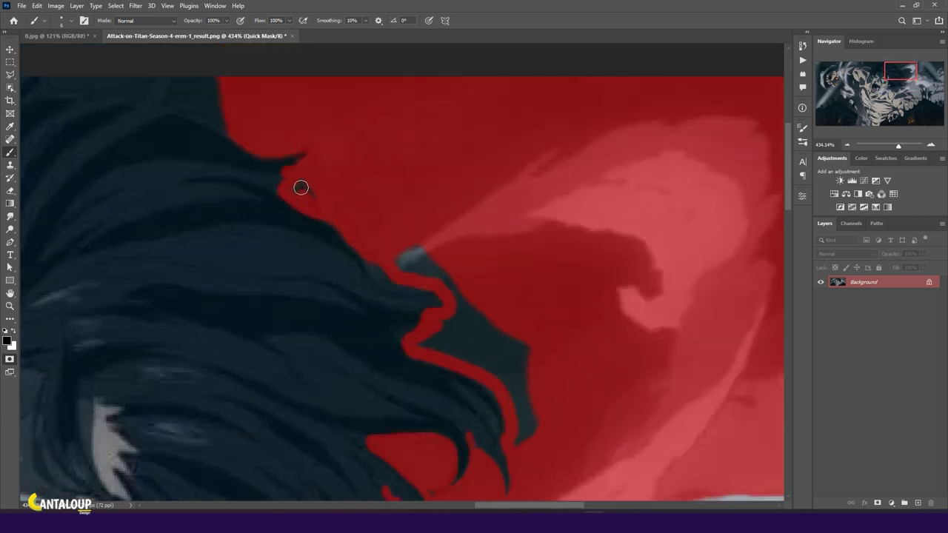
scroll(391, 216, down, 1)
scroll(301, 143, down, 1)
scroll(300, 144, right, 2)
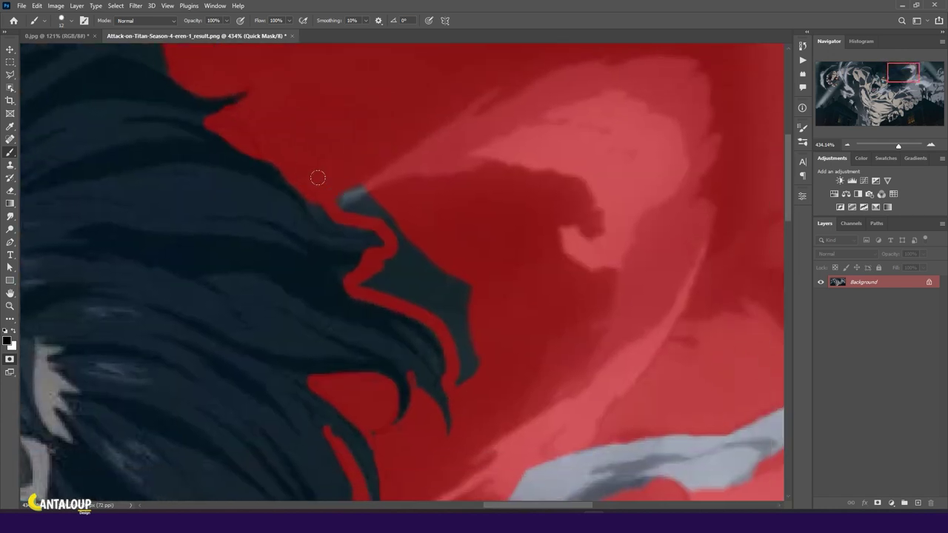
mouse_move(348, 194)
mouse_down()
mouse_move(396, 226)
mouse_move(372, 253)
mouse_move(398, 268)
mouse_move(461, 383)
mouse_move(493, 315)
mouse_move(479, 319)
mouse_up()
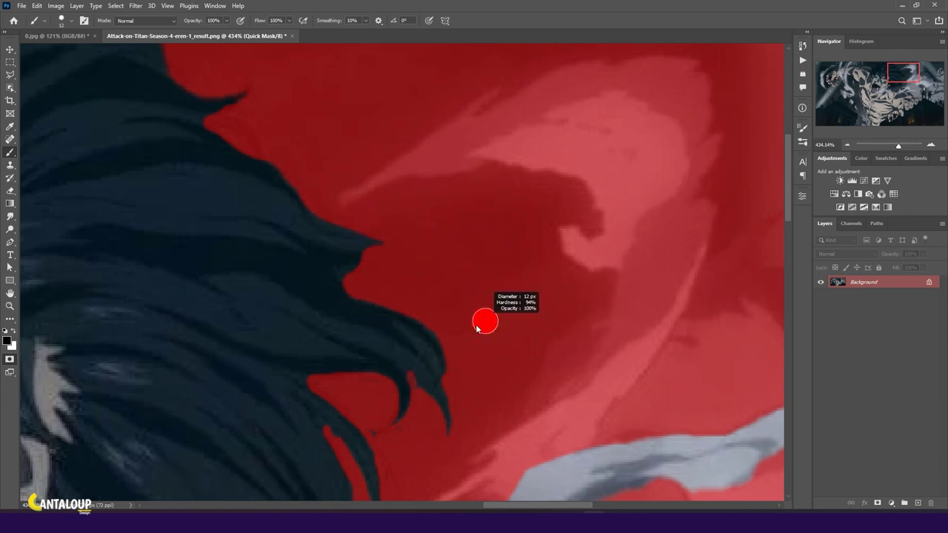
mouse_move(442, 376)
mouse_down()
mouse_move(408, 336)
mouse_move(574, 428)
mouse_up()
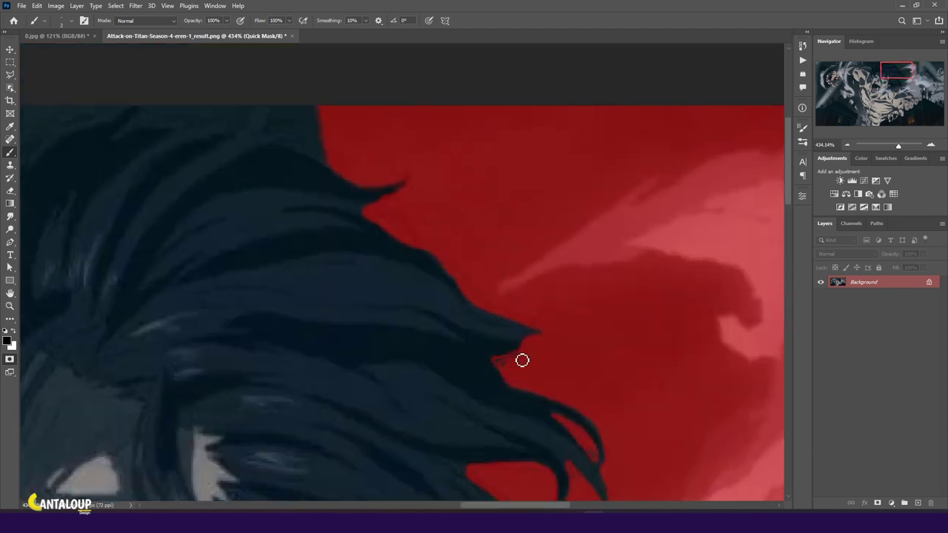
key(ctrl+z)
- Mask the sky above the top of the hair and fill the notches around its tip
drag(398, 223, 553, 376)
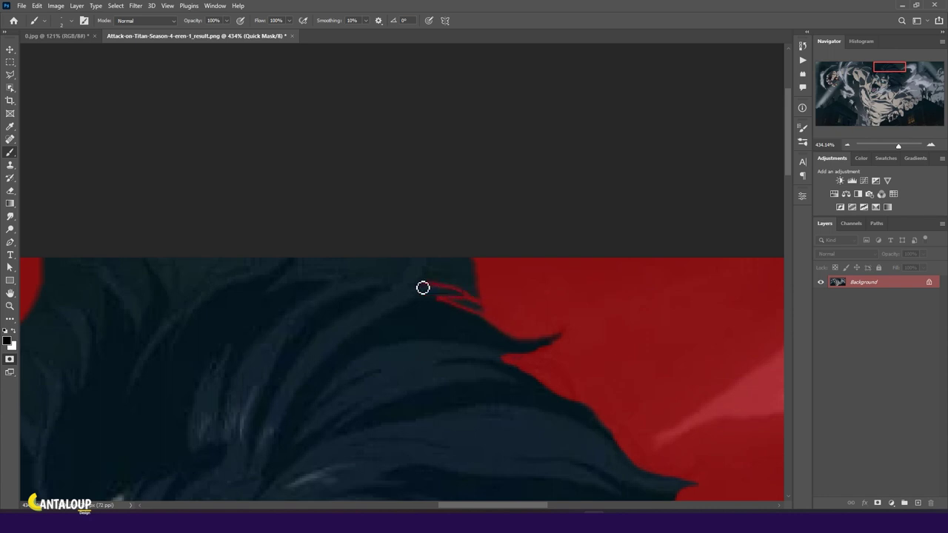
mouse_move(419, 273)
mouse_down()
mouse_move(427, 264)
mouse_move(517, 305)
mouse_move(508, 296)
mouse_up()
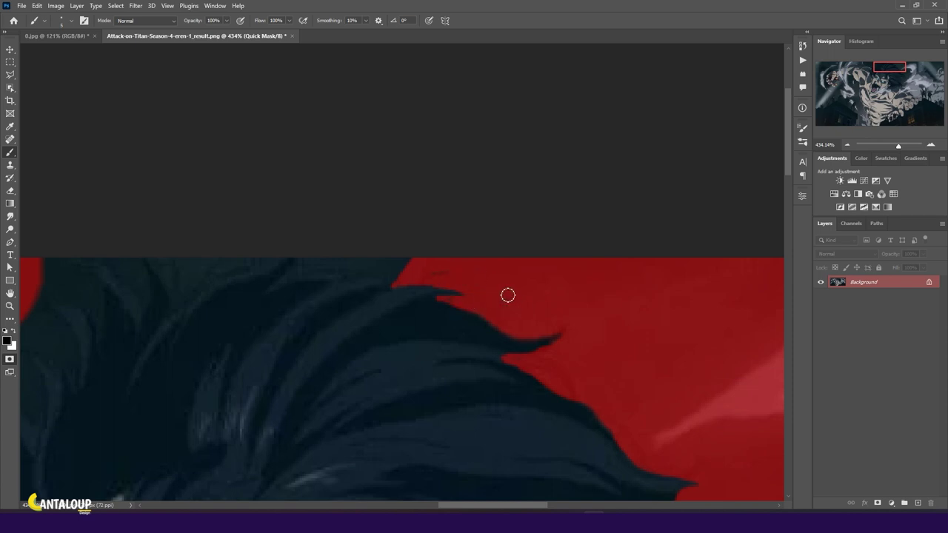
drag(408, 275, 352, 275)
scroll(352, 275, up, 1)
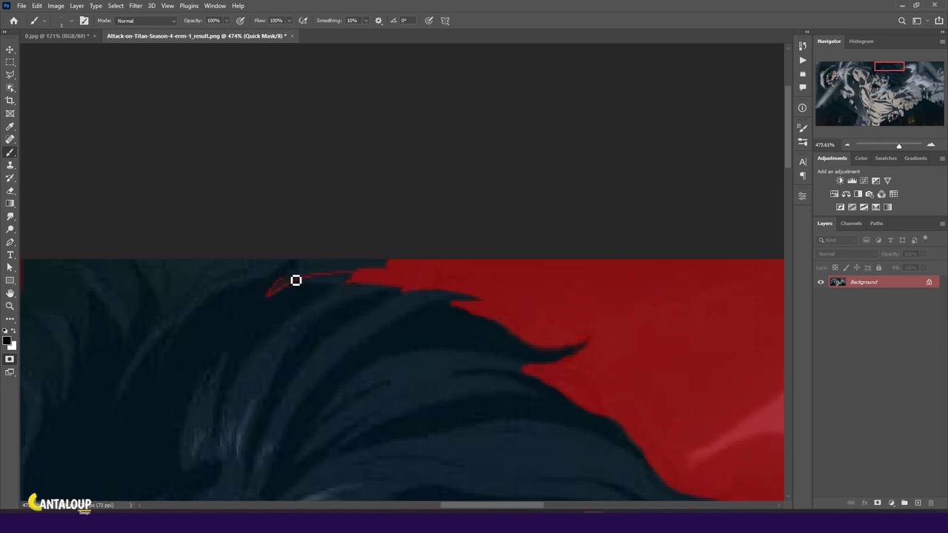
mouse_move(305, 272)
mouse_down()
mouse_move(283, 290)
mouse_move(368, 271)
mouse_move(290, 283)
mouse_up()
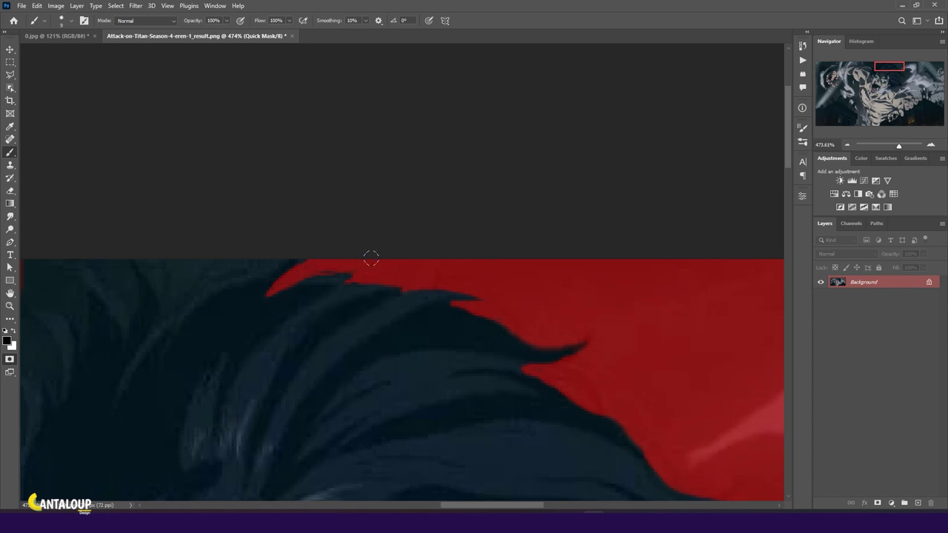
mouse_move(282, 275)
mouse_down()
mouse_move(412, 296)
mouse_move(306, 321)
mouse_move(290, 300)
mouse_move(303, 284)
mouse_move(300, 304)
mouse_move(305, 281)
mouse_up()
- Mask around the hair tips and the gaps between the hair spikes
mouse_move(243, 283)
mouse_down()
mouse_move(254, 288)
mouse_move(239, 313)
mouse_move(231, 281)
mouse_move(206, 330)
mouse_move(142, 334)
mouse_move(195, 301)
mouse_up()
mouse_move(163, 368)
mouse_down()
mouse_move(288, 273)
mouse_move(291, 239)
mouse_up()
mouse_move(316, 270)
mouse_down()
mouse_move(322, 307)
mouse_move(294, 296)
mouse_up()
drag(251, 257, 289, 260)
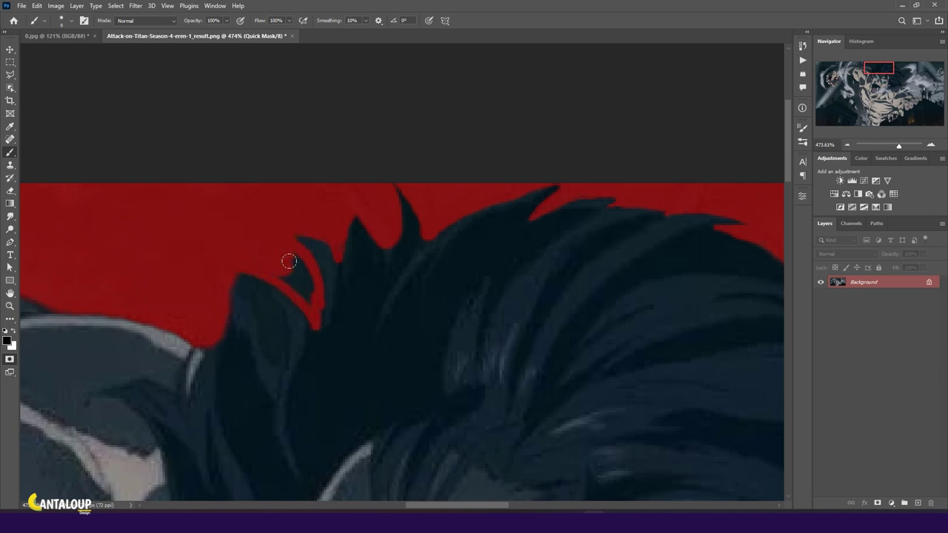
drag(318, 300, 301, 253)
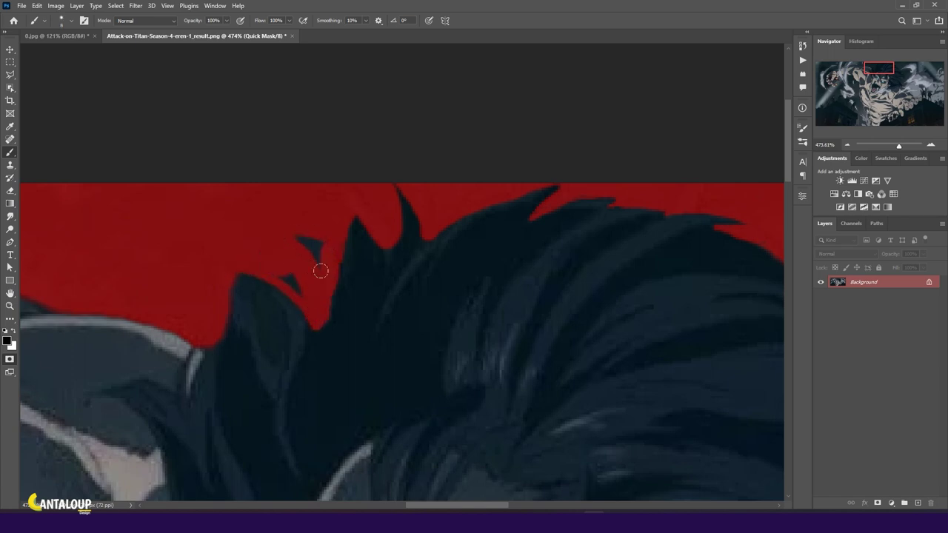
- Switch to removing mask and touch up the mask along the hair edge
scroll(301, 278, down, 3)
scroll(256, 171, up, 3)
key(x)
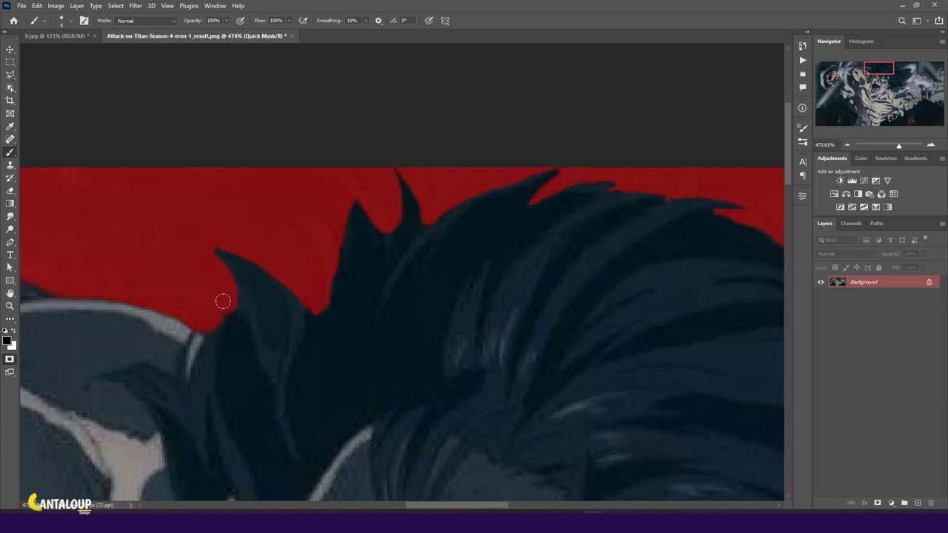
scroll(223, 300, down, 2)
drag(167, 314, 101, 313)
- Zoom out to 52.6% to review the whole masked Titan image
scroll(101, 313, down, 5)
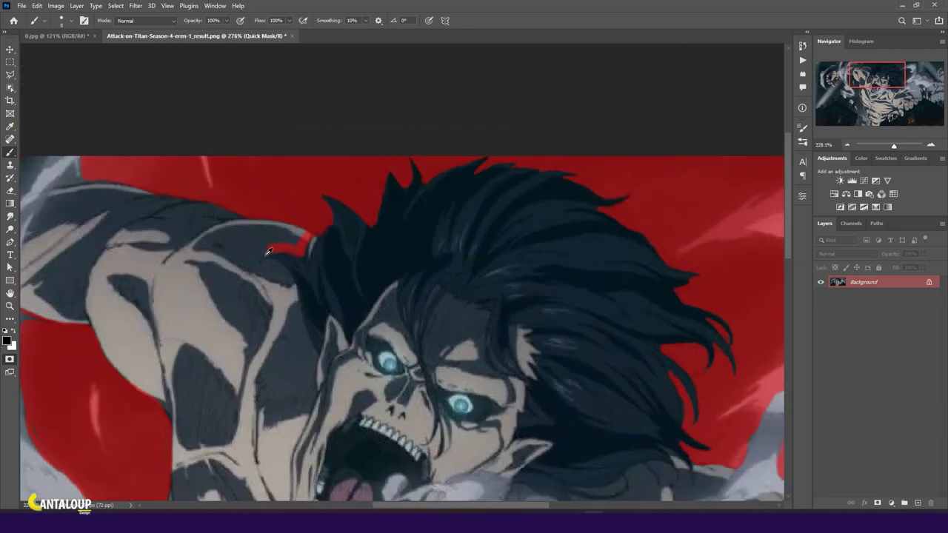
scroll(250, 305, up, 5)
scroll(275, 254, down, 2)
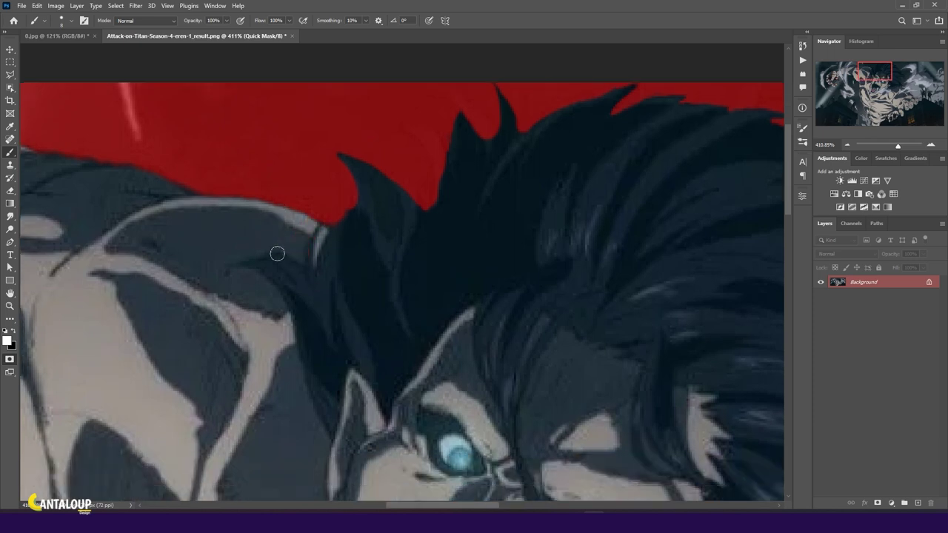
scroll(278, 250, down, 3)
scroll(279, 246, down, 2)
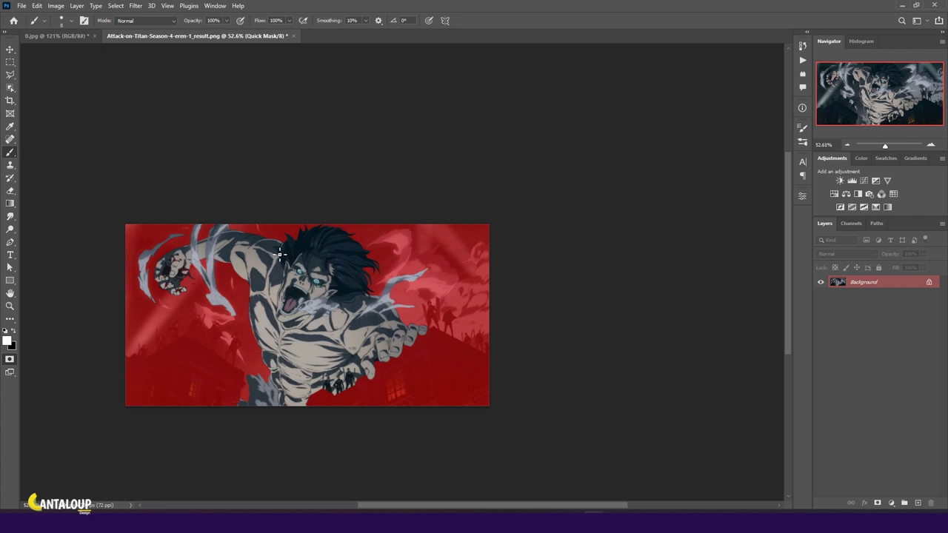
scroll(274, 311, up, 2)
scroll(274, 311, up, 4)
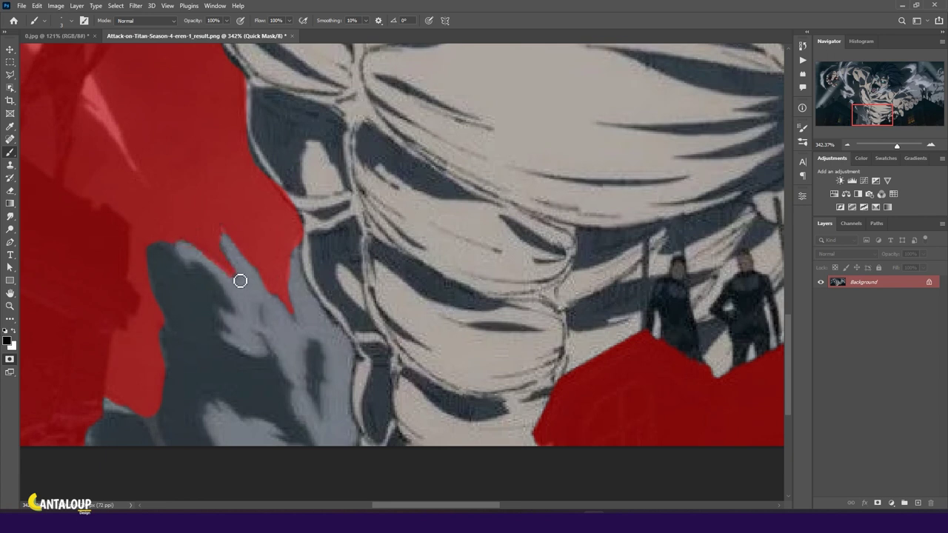
scroll(240, 281, down, 1)
scroll(252, 266, left, 3)
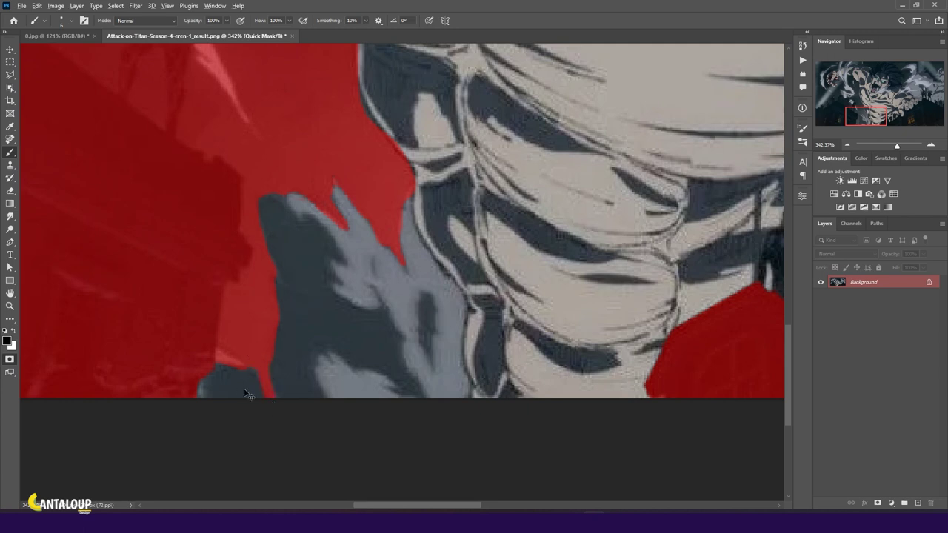
scroll(215, 369, down, 5)
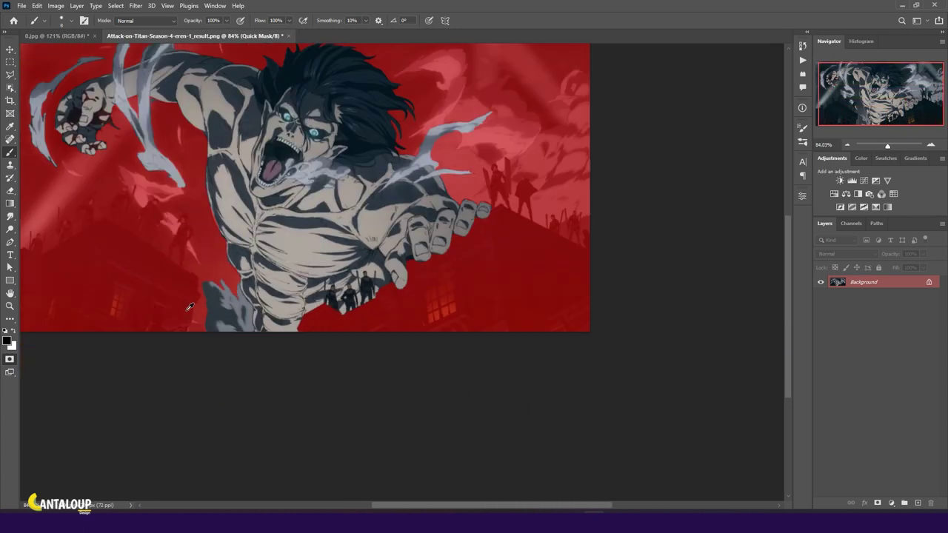
scroll(190, 314, down, 2)
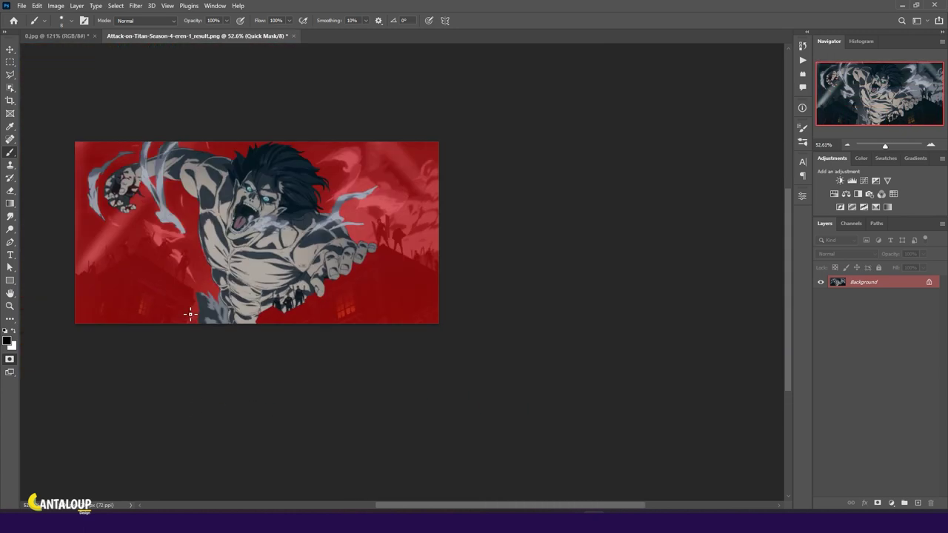
- Turn the quick mask into a layer mask and drag the Titan into the bridge photo 0.jpg
key(q)
click(877, 502)
key(v)
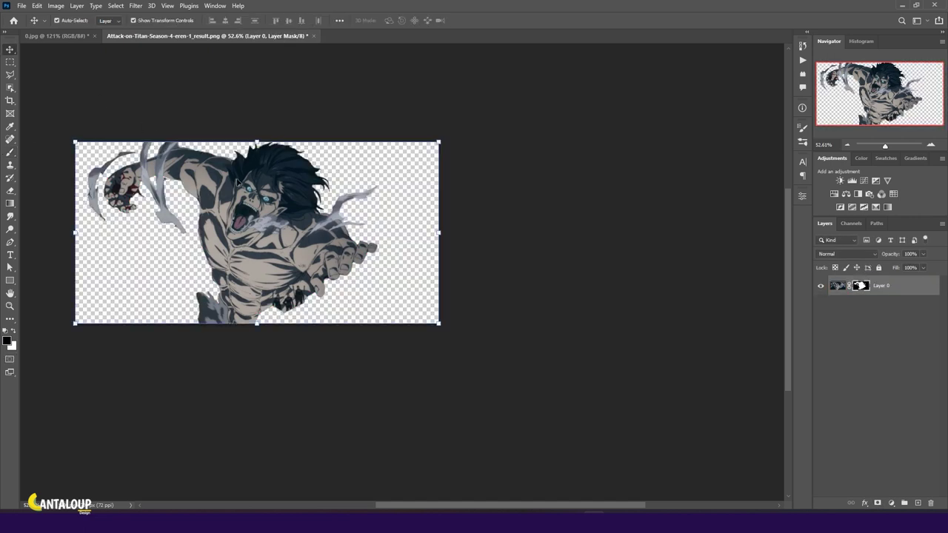
drag(259, 229, 385, 222)
drag(396, 165, 417, 317)
- Scale the Titan to about 59.43% and nudge it into place near the top
key(ctrl+t)
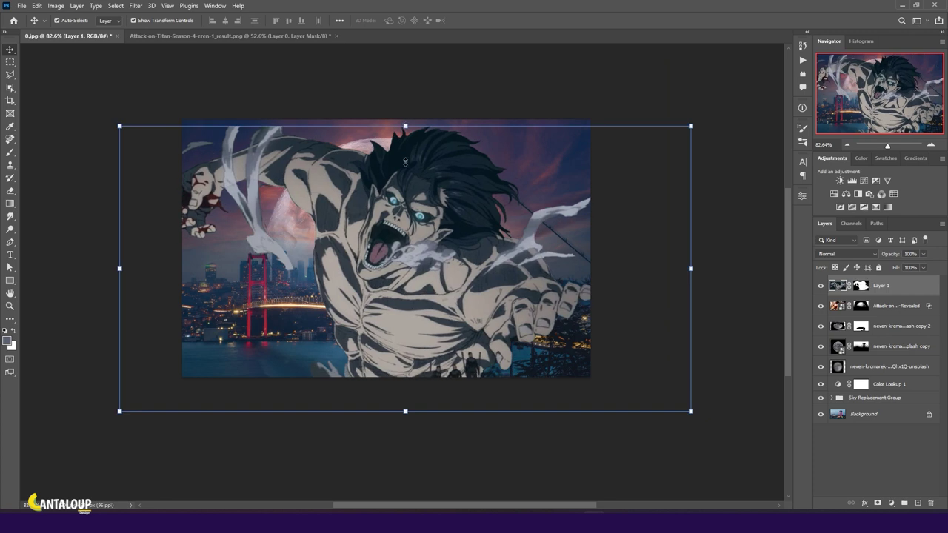
drag(692, 410, 459, 293)
mouse_move(311, 185)
mouse_down()
mouse_move(390, 153)
mouse_move(378, 152)
mouse_up()
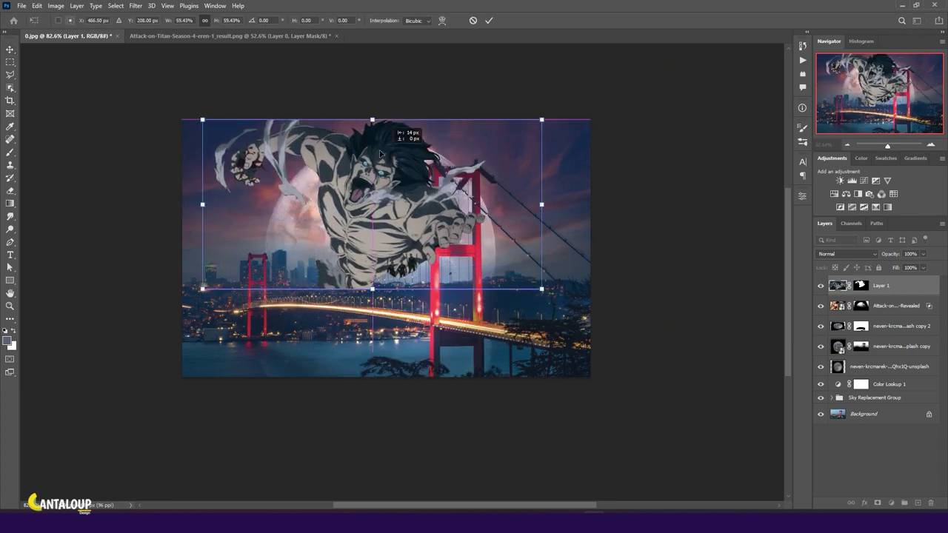
key(shift+Down)
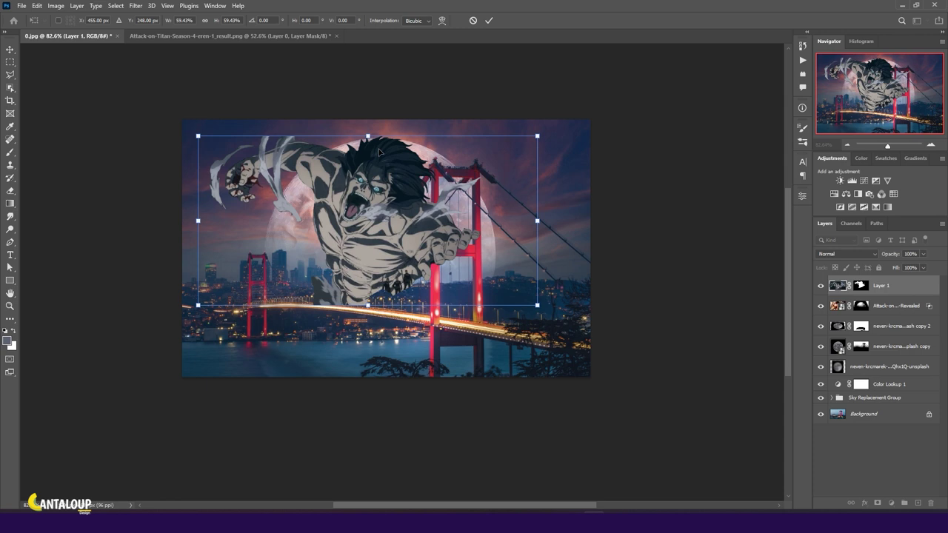
key(Right)
key(Right)
- Check the placement at 80% layer opacity, commit the transform, and restore 100% opacity
scroll(396, 213, up, 3)
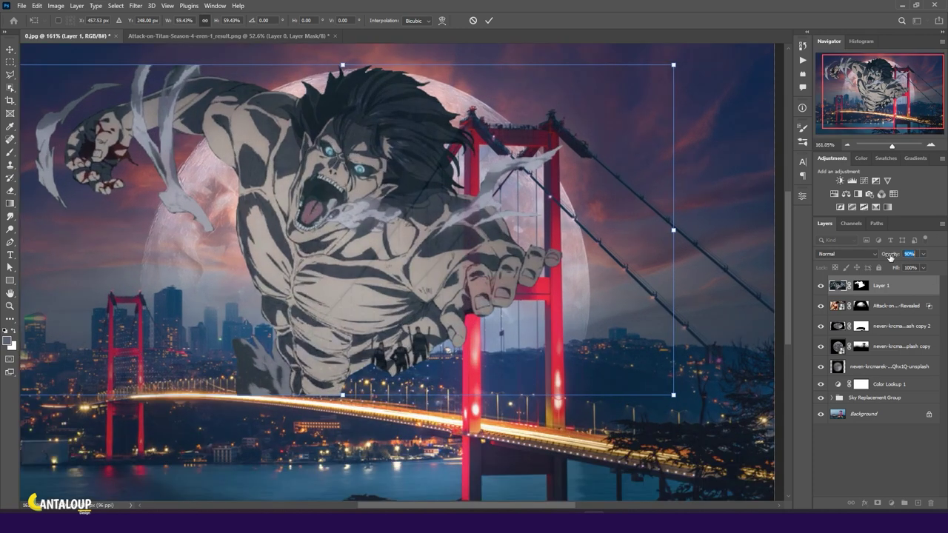
drag(892, 256, 886, 256)
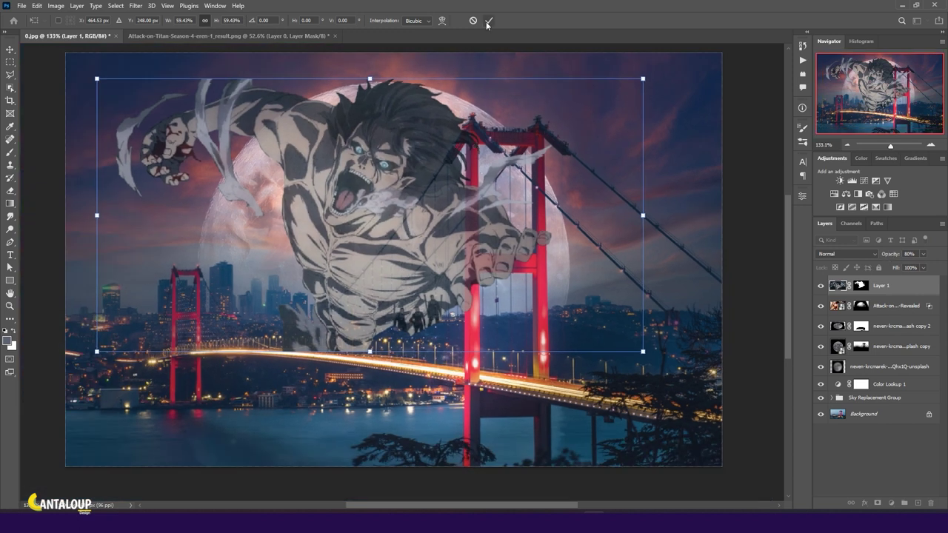
click(489, 20)
drag(892, 254, 905, 254)
scroll(563, 227, up, 1)
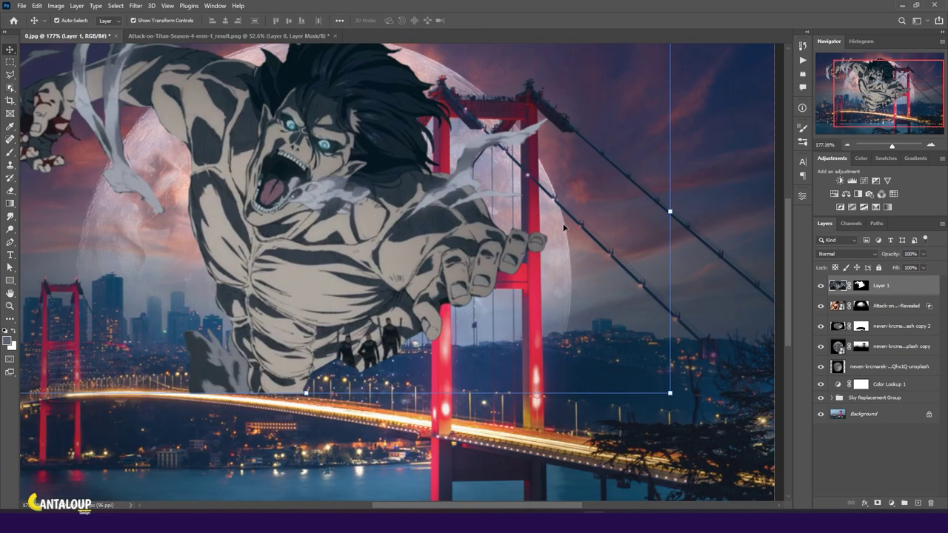
scroll(345, 237, down, 2)
scroll(352, 192, down, 1)
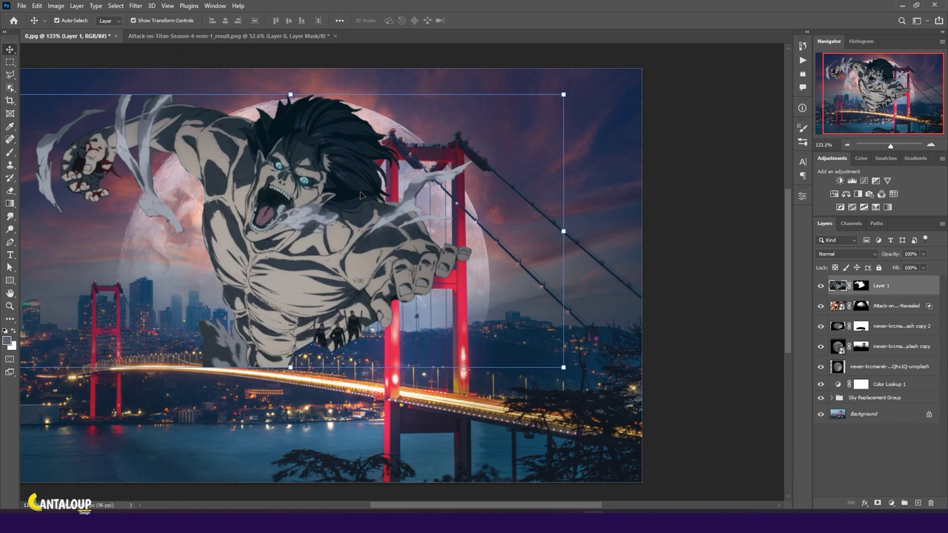
- Load the bridge outline as a selection, target Layer 1's mask with a 232 px brush, and invert it
ctrl+click(837, 366)
click(860, 285)
key(b)
drag(297, 349, 347, 344)
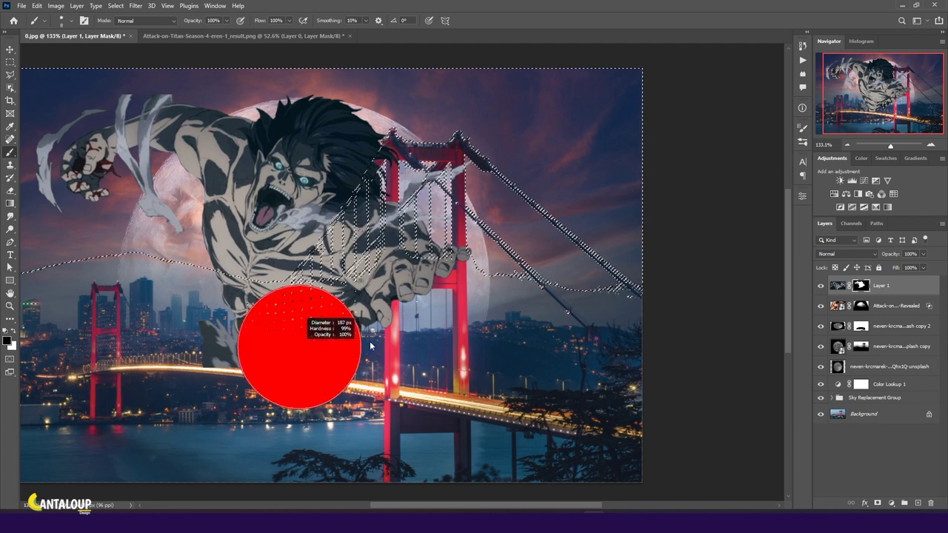
key(ctrl+minus)
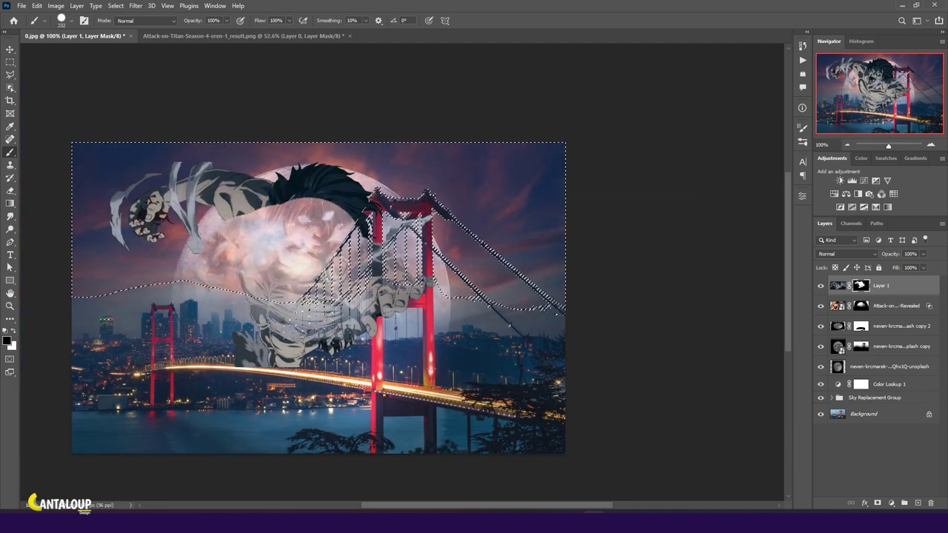
key(ctrl+d)
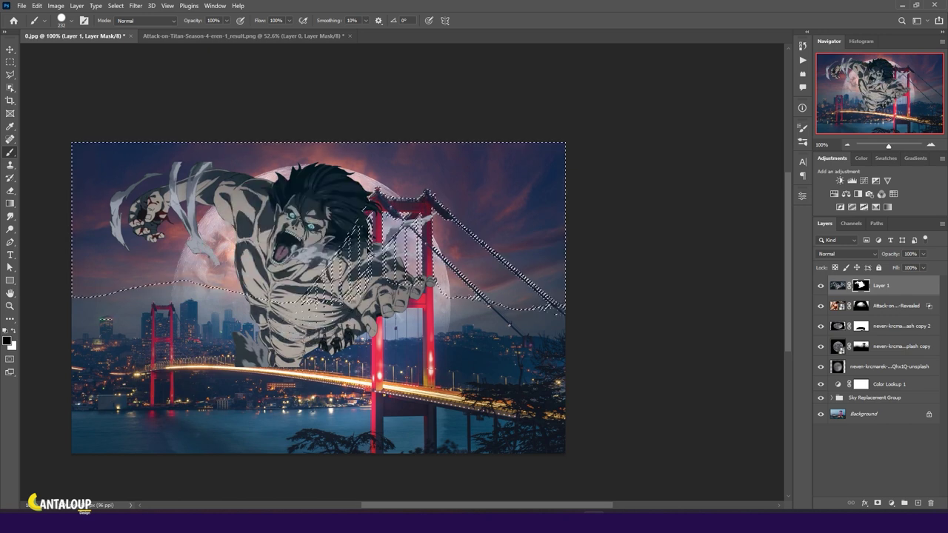
key(ctrl+shift+i)
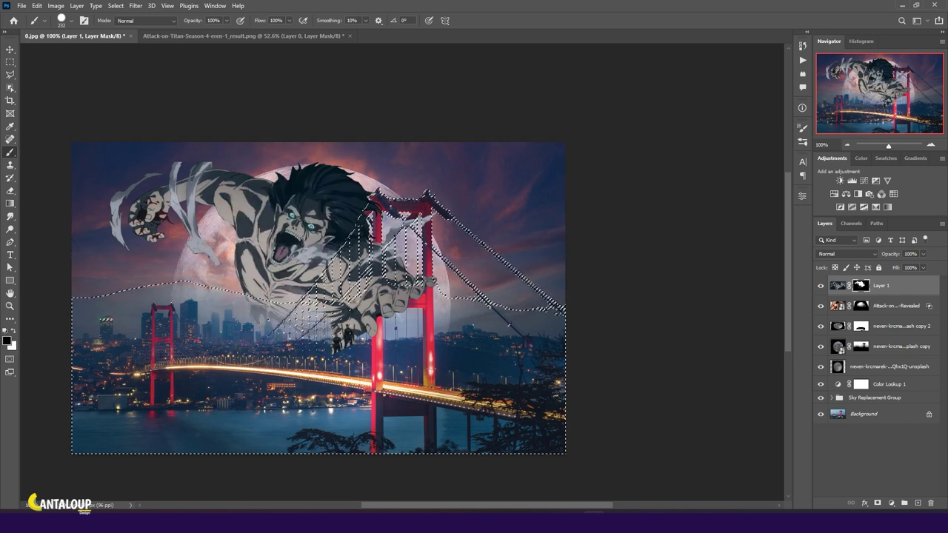
- Softly fade out the Titan's lower body at 28% brush opacity, then reset opacity and flow to 100%
drag(194, 21, 181, 25)
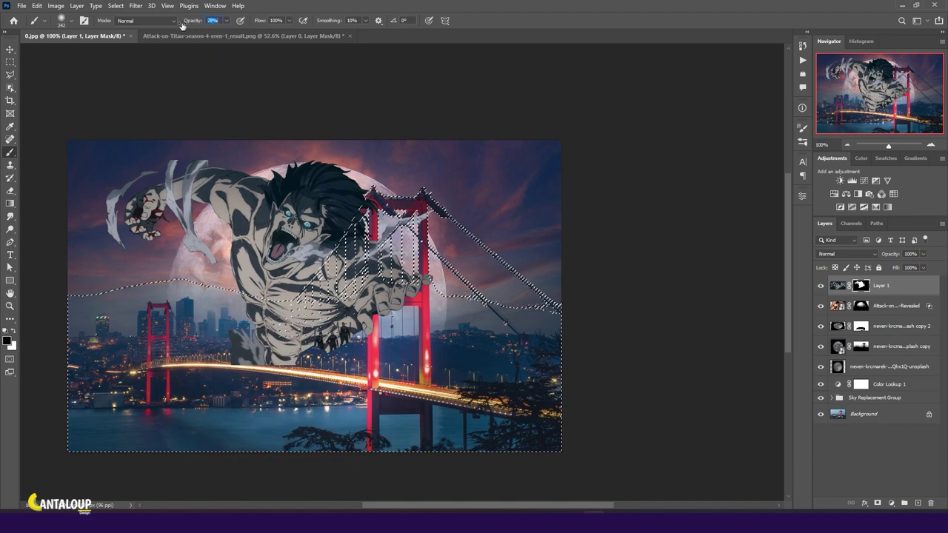
drag(274, 336, 311, 359)
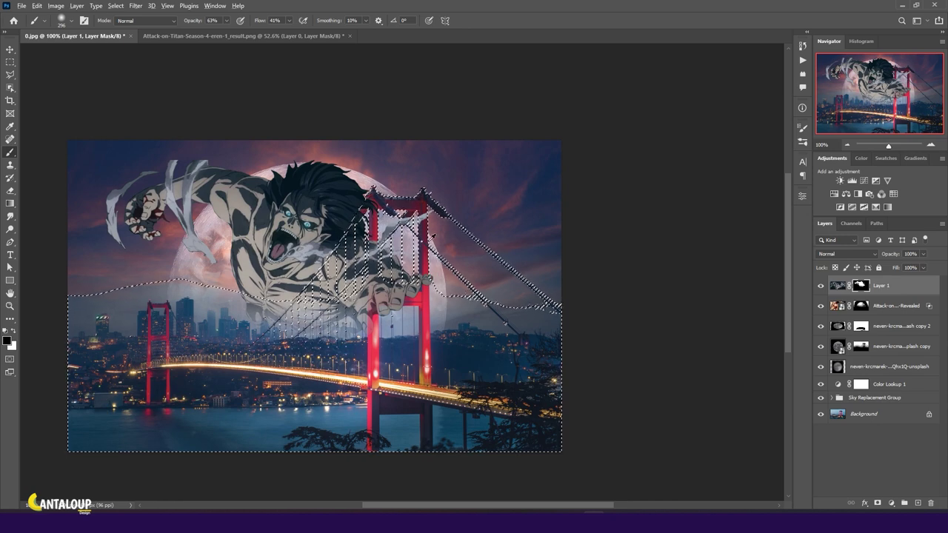
scroll(428, 244, up, 3)
key(0)
key(shift+0)
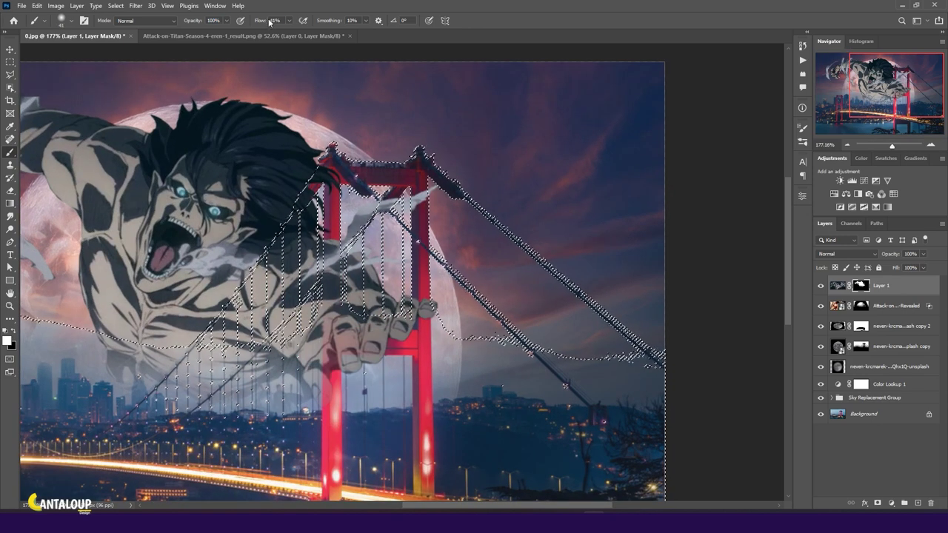
scroll(321, 356, up, 3)
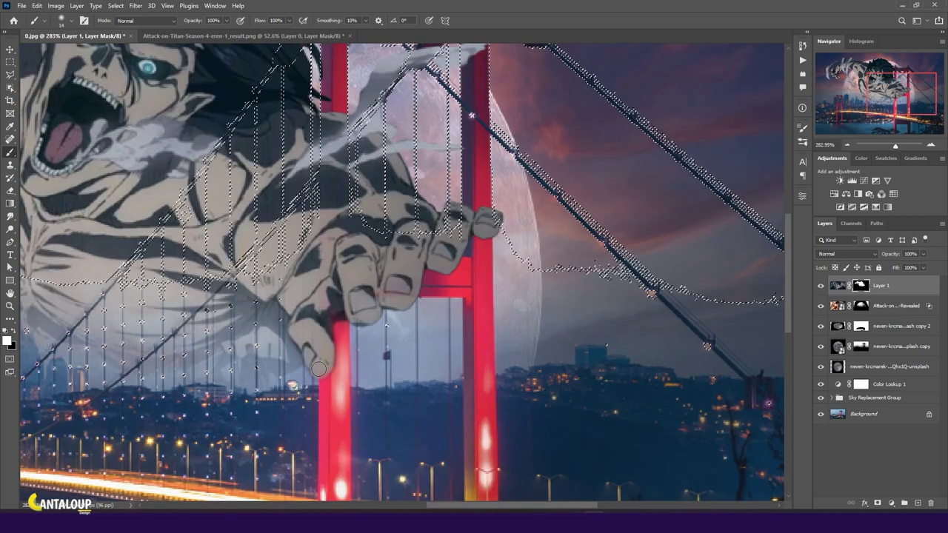
scroll(291, 325, up, 2)
- Hide the fingertip over the tower's left leg and bring the red tower in front of the hand
key(bracketleft)
key(bracketleft)
key(bracketleft)
mouse_move(342, 315)
mouse_down()
mouse_move(335, 396)
mouse_move(340, 337)
mouse_move(318, 304)
mouse_up()
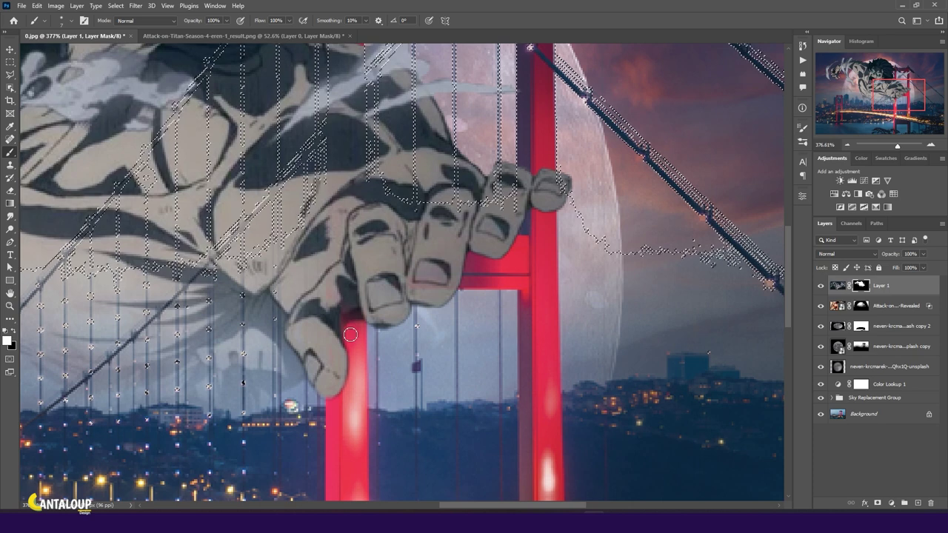
scroll(356, 244, down, 2)
key(x)
drag(346, 175, 335, 252)
mouse_move(331, 307)
mouse_down()
mouse_move(338, 381)
mouse_move(343, 294)
mouse_up()
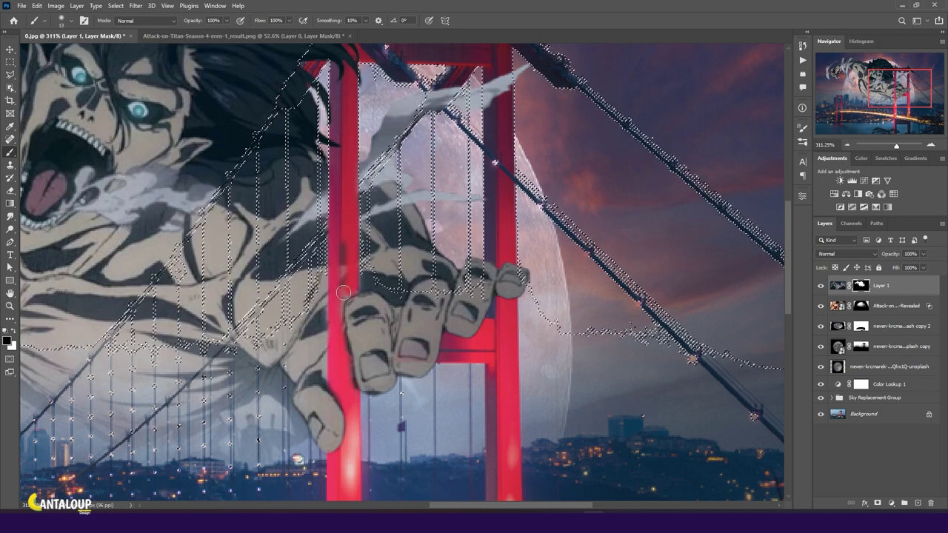
- Trim the top fingertip's right edge and clear the bridge selection
scroll(344, 293, up, 2)
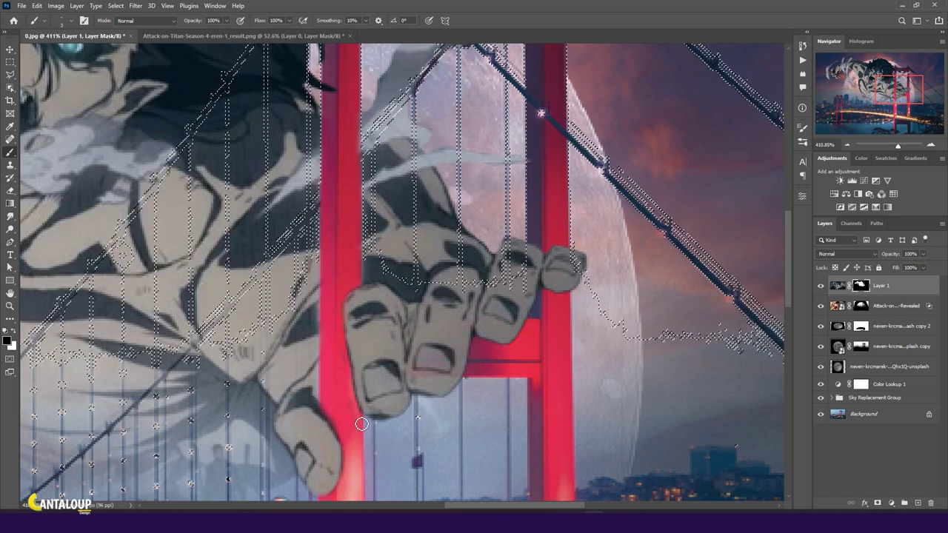
drag(587, 247, 560, 250)
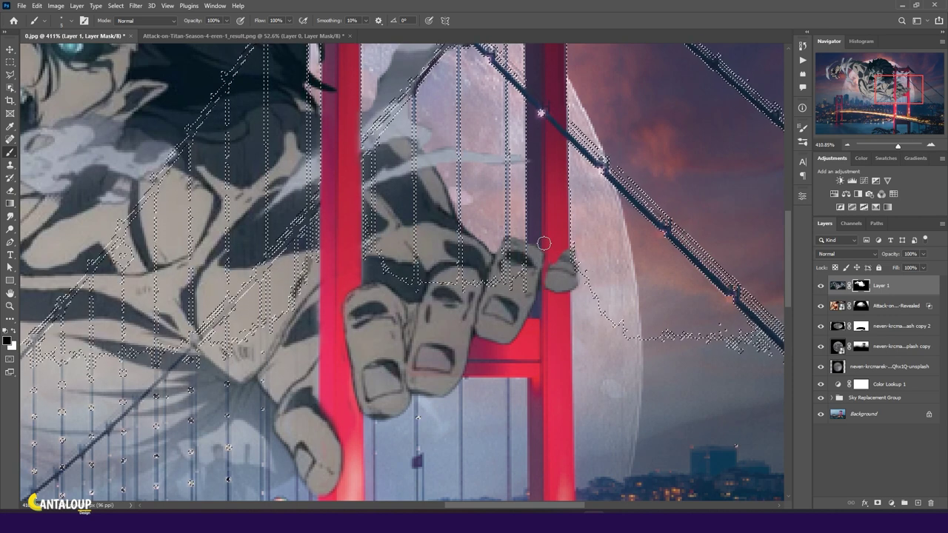
scroll(484, 331, down, 5)
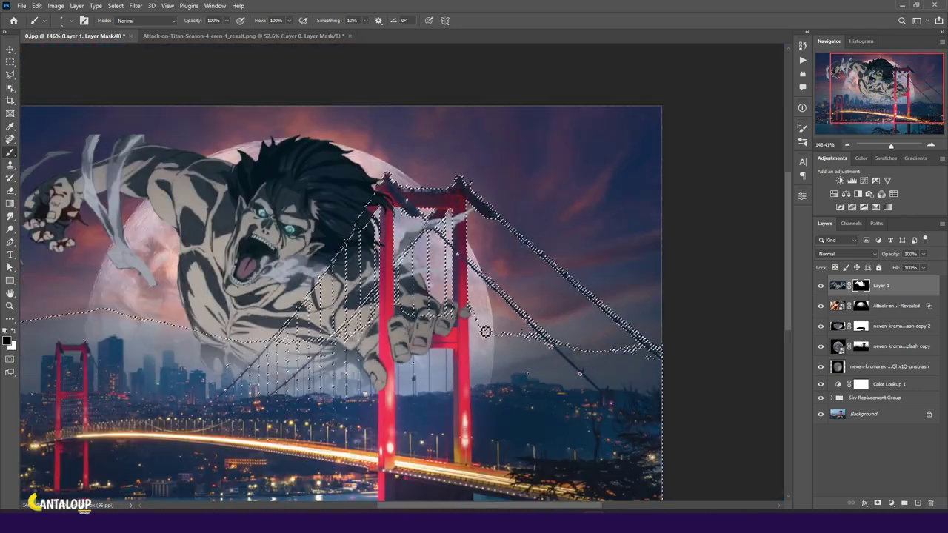
key(ctrl+d)
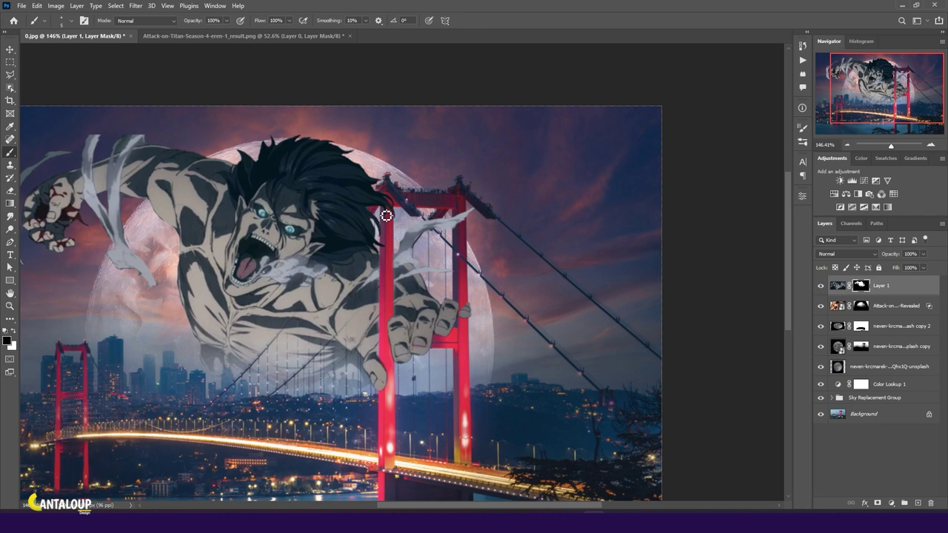
- Toggle the Titan layer on and off to see where the bridge overlaps him
ctrl+click(833, 285)
scroll(348, 222, up, 2)
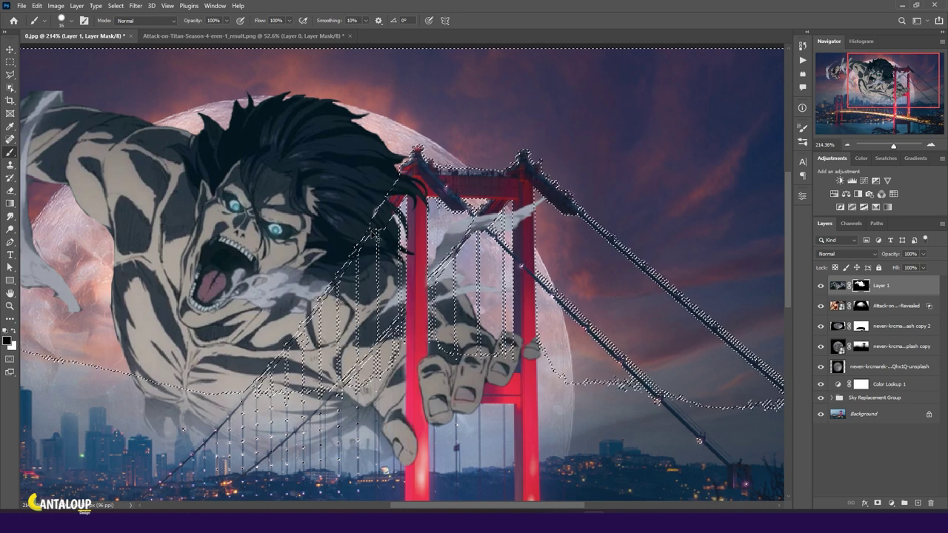
scroll(366, 211, up, 2)
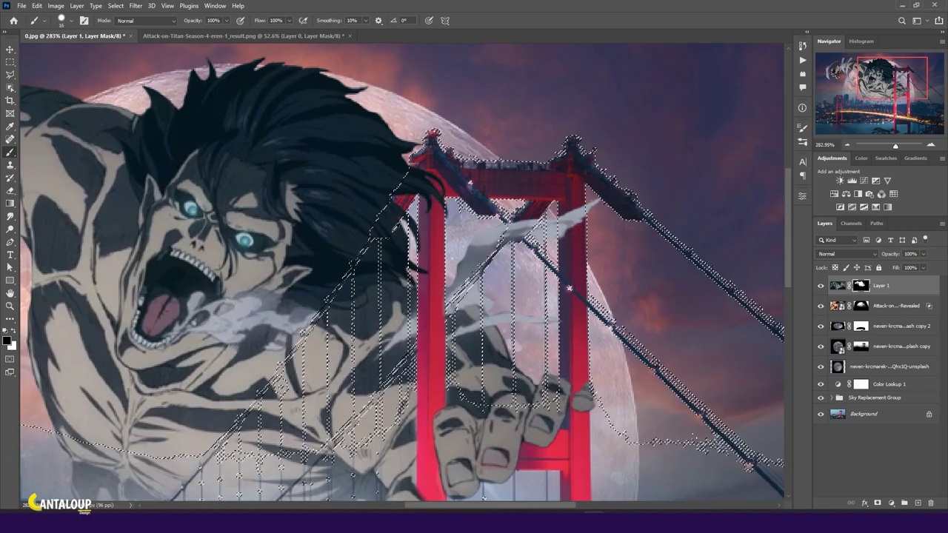
scroll(363, 208, up, 3)
scroll(356, 214, down, 2)
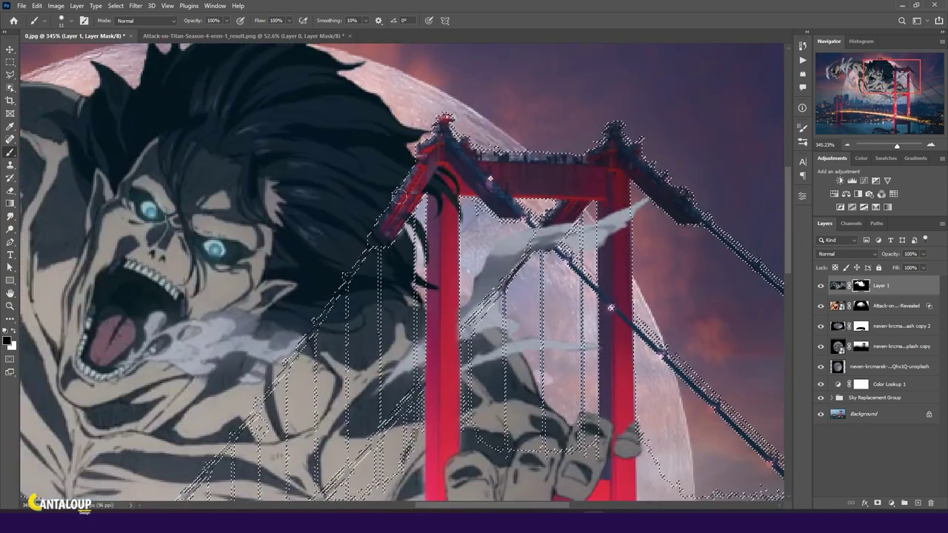
scroll(344, 240, down, 2)
click(820, 286)
click(820, 286)
click(820, 285)
click(820, 289)
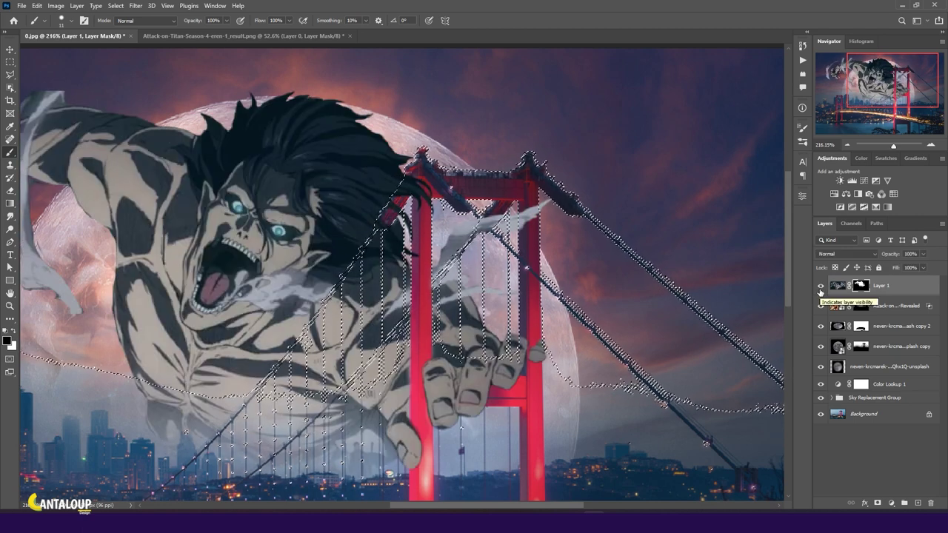
click(820, 288)
- Paint the Titan's mask along the diagonal cable over his hair and chest
ctrl+click(860, 286)
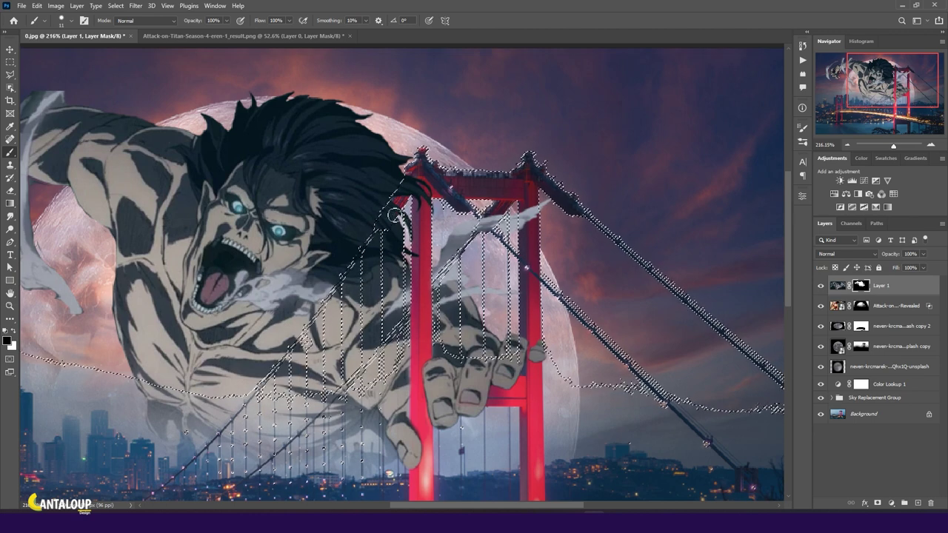
scroll(415, 176, up, 2)
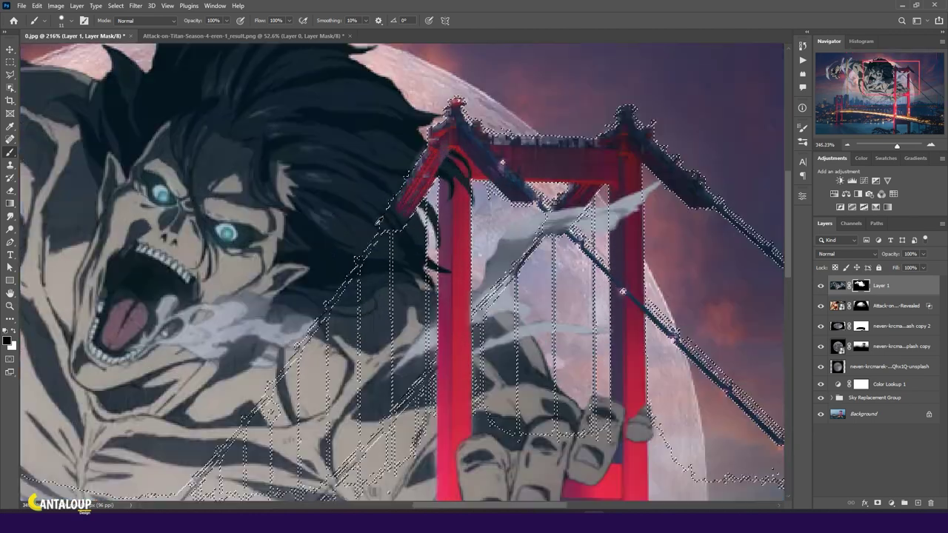
scroll(423, 158, up, 2)
key(x)
mouse_move(426, 156)
mouse_down()
mouse_move(397, 217)
mouse_move(421, 196)
mouse_up()
scroll(420, 196, down, 2)
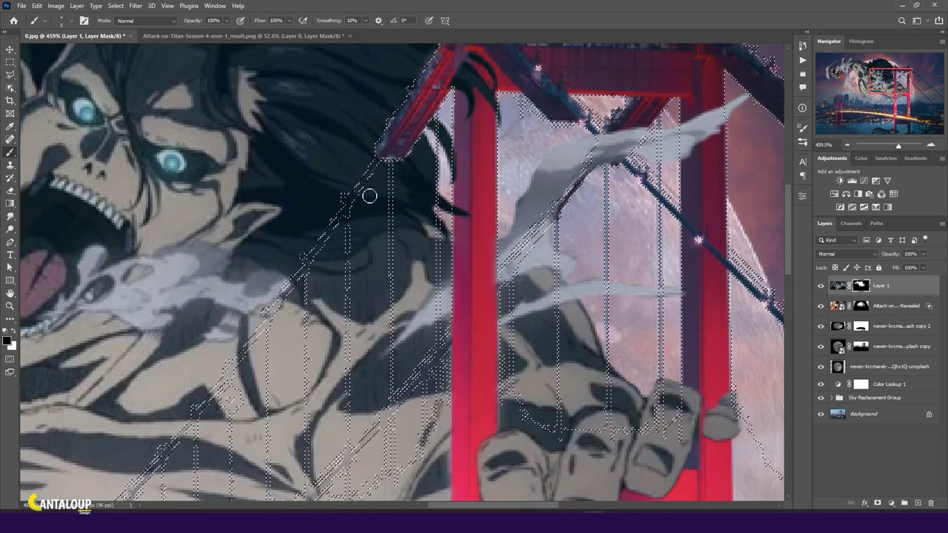
drag(385, 157, 331, 237)
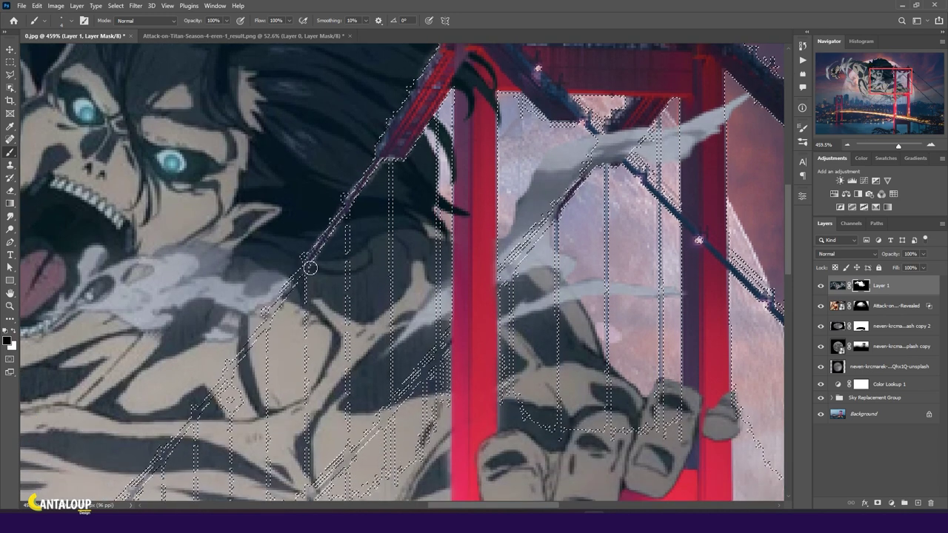
scroll(366, 211, down, 6)
scroll(355, 207, up, 5)
scroll(355, 207, up, 2)
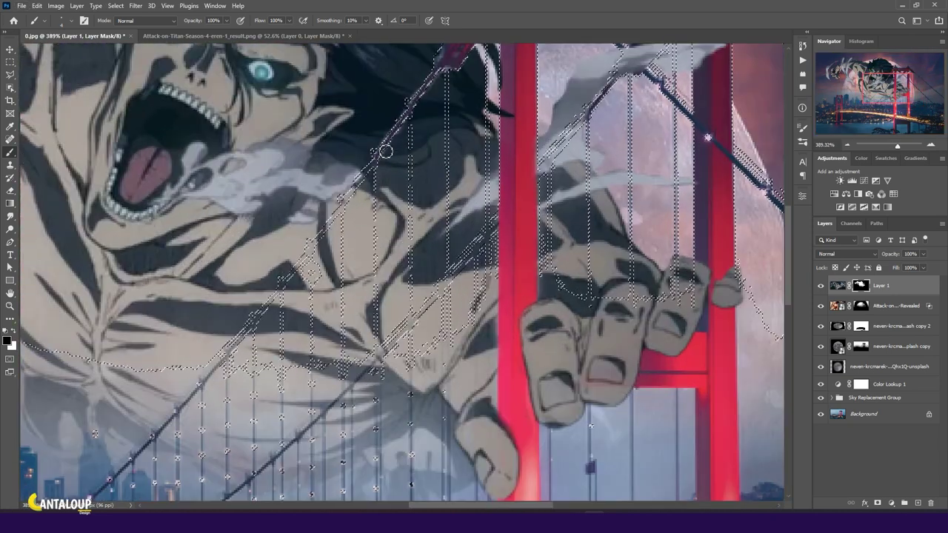
drag(289, 284, 230, 356)
scroll(161, 425, down, 3)
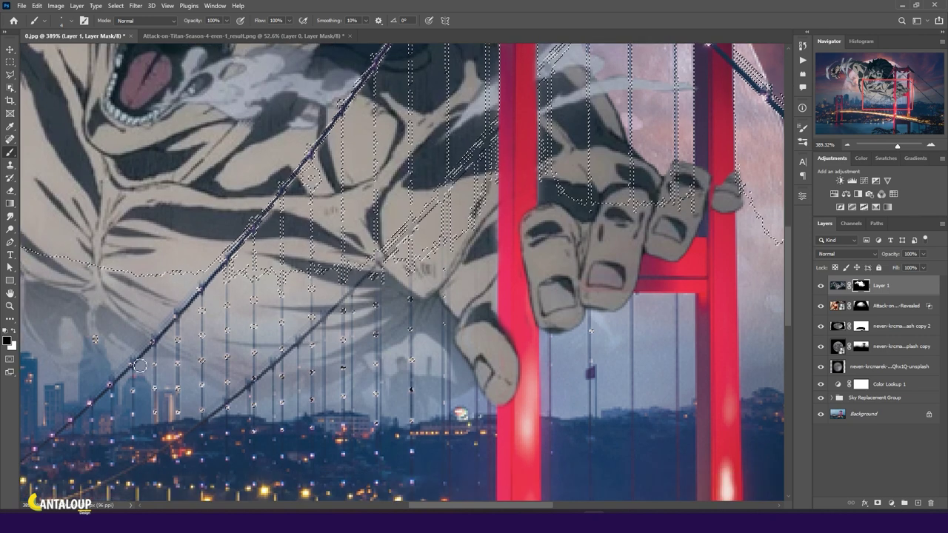
- Fit the whole composition on screen and review the cable result
key(ctrl+0)
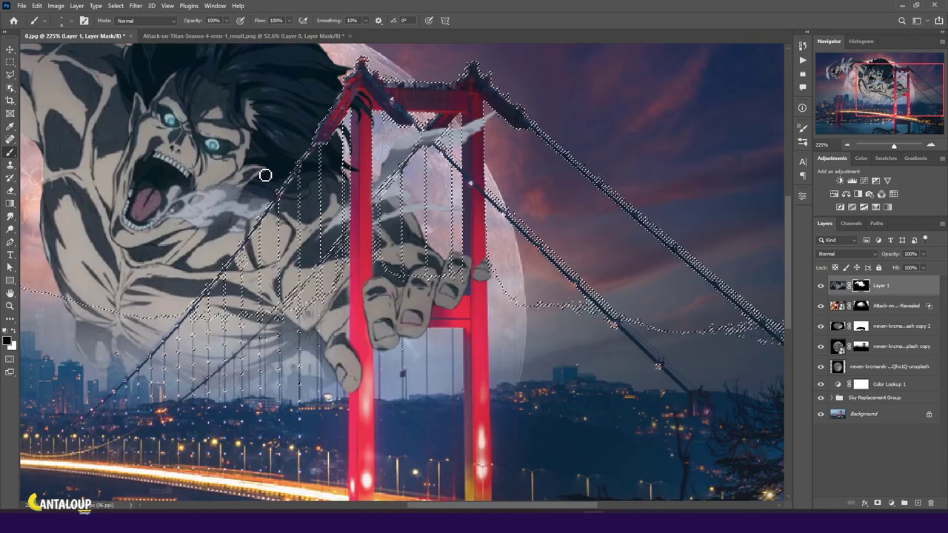
scroll(564, 204, up, 10)
key(ctrl+0)
scroll(282, 248, up, 10)
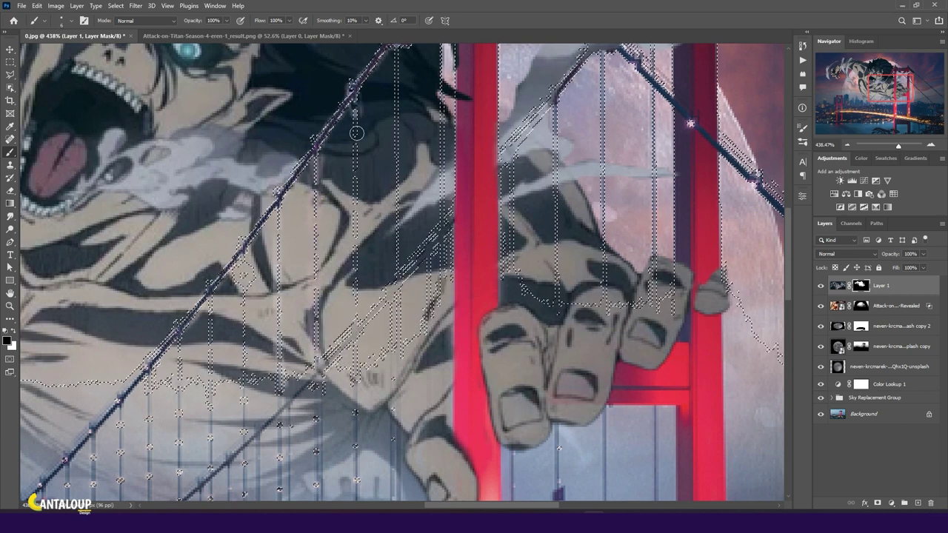
scroll(404, 77, down, 3)
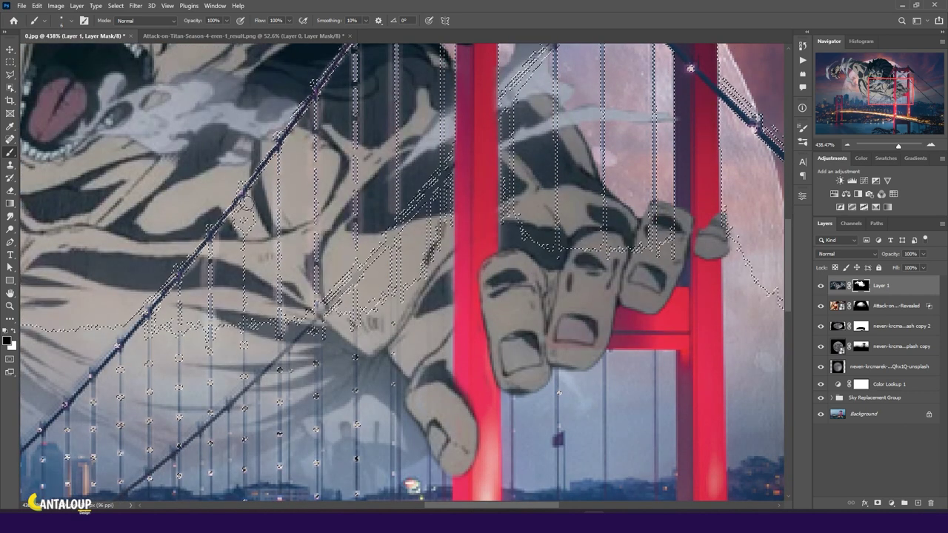
scroll(242, 303, down, 2)
scroll(242, 303, up, 5)
scroll(243, 303, up, 5)
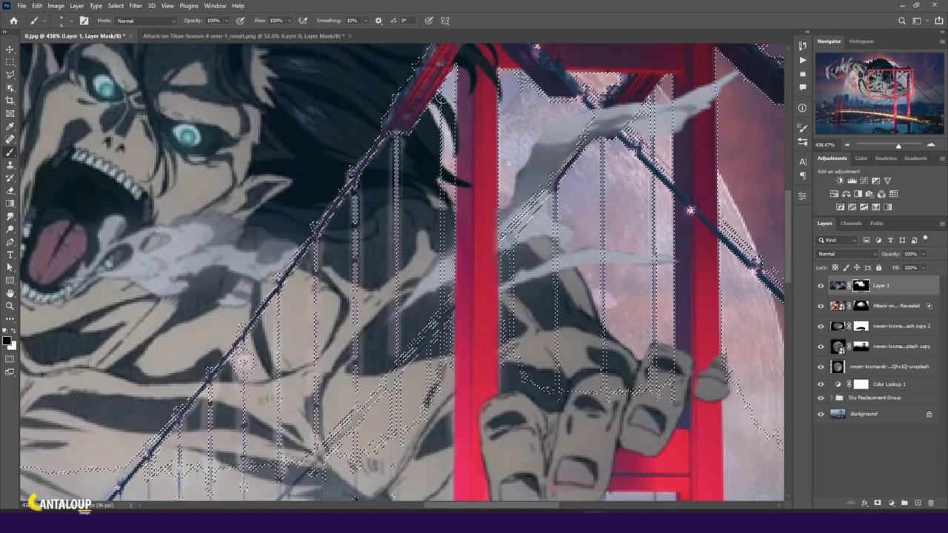
scroll(439, 298, down, 3)
scroll(422, 237, down, 1)
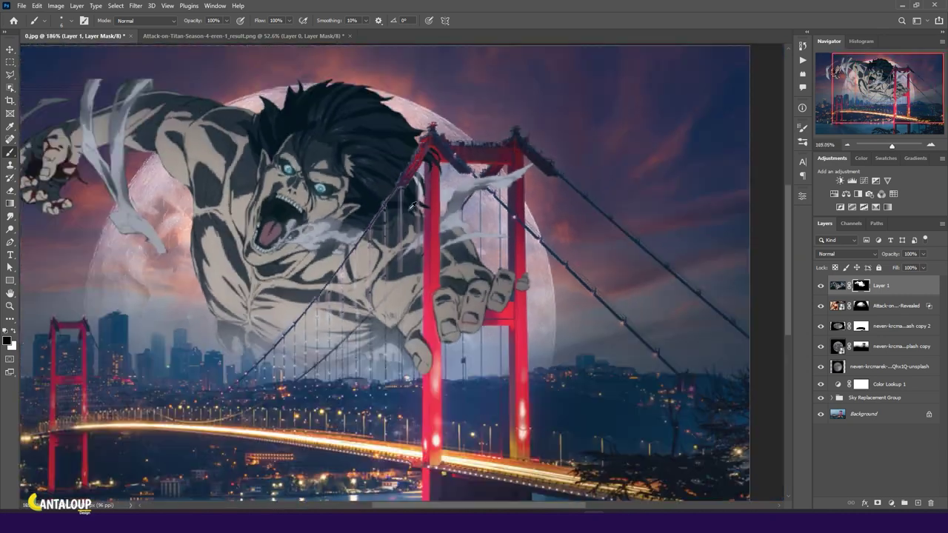
scroll(413, 213, down, 1)
scroll(397, 194, up, 1)
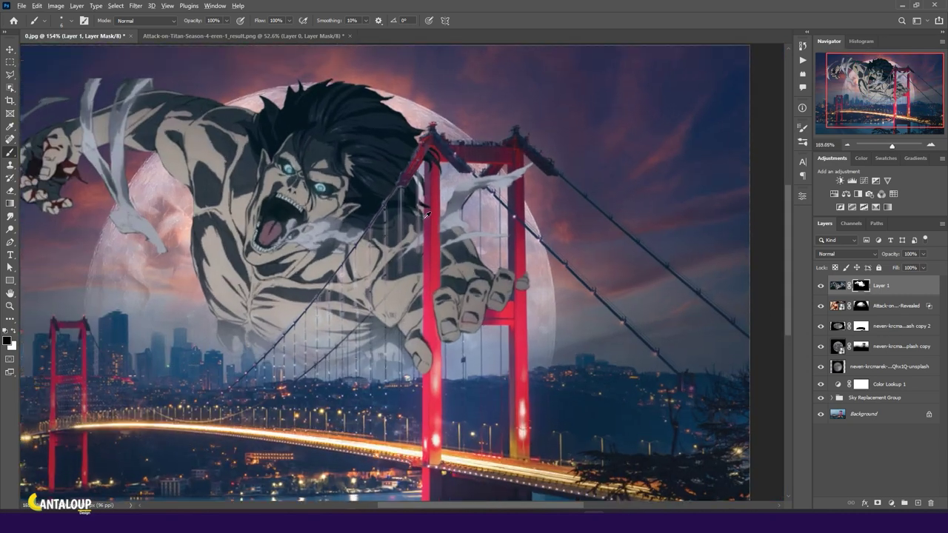
scroll(397, 195, up, 2)
scroll(397, 195, down, 2)
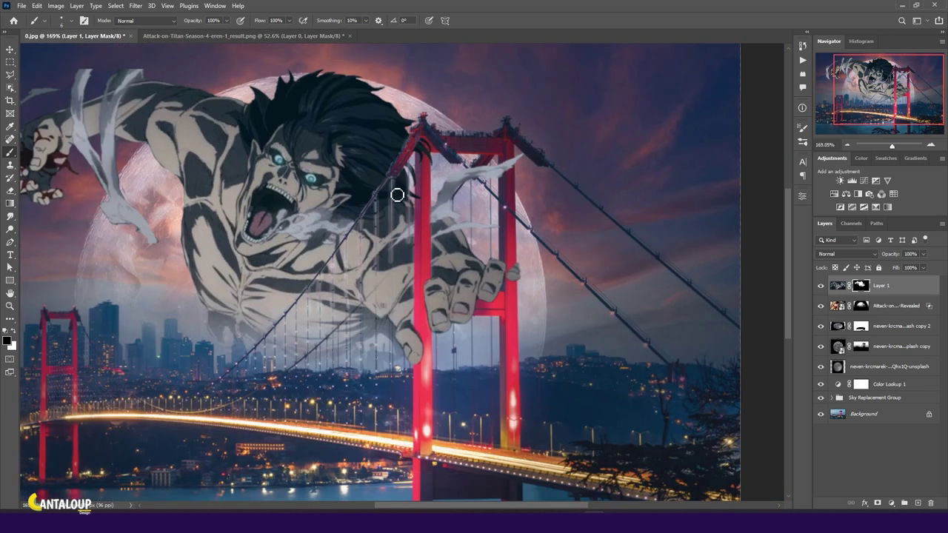
- Load Layer 1's mask as a selection to check it, then deselect
ctrl+click(859, 345)
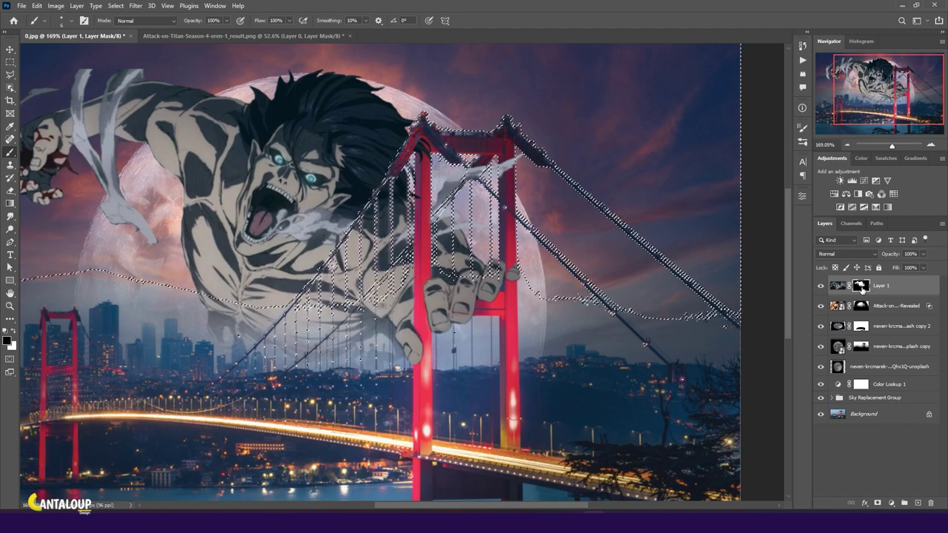
scroll(252, 339, up, 3)
scroll(251, 339, down, 1)
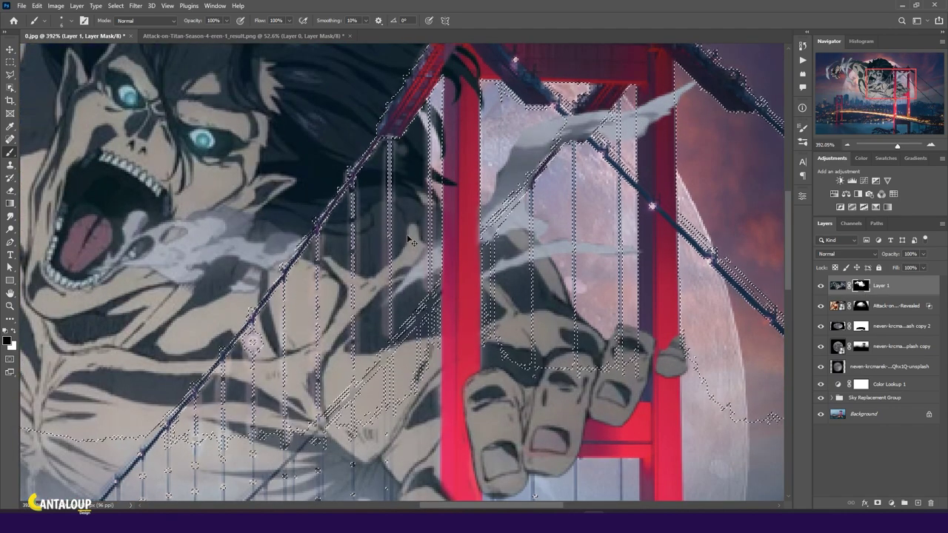
scroll(314, 153, up, 1)
scroll(314, 154, down, 1)
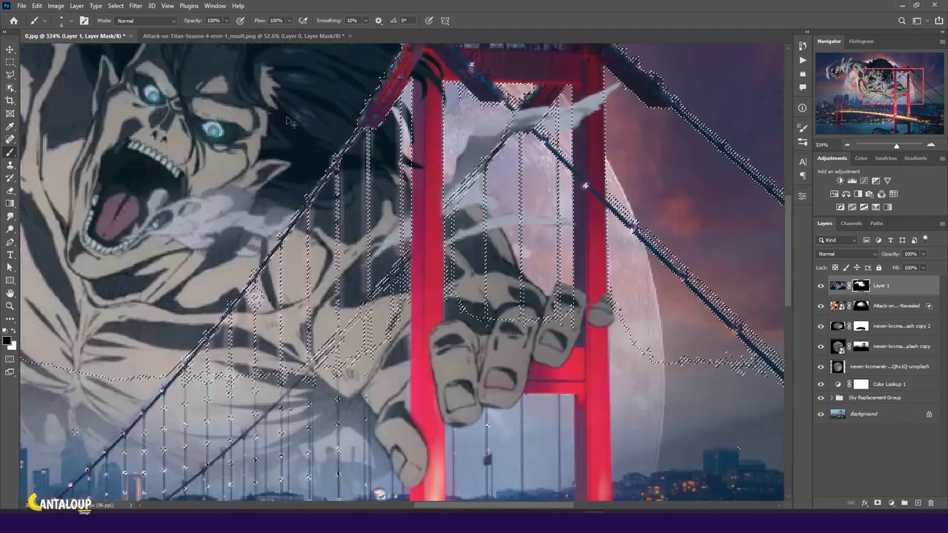
scroll(313, 152, down, 2)
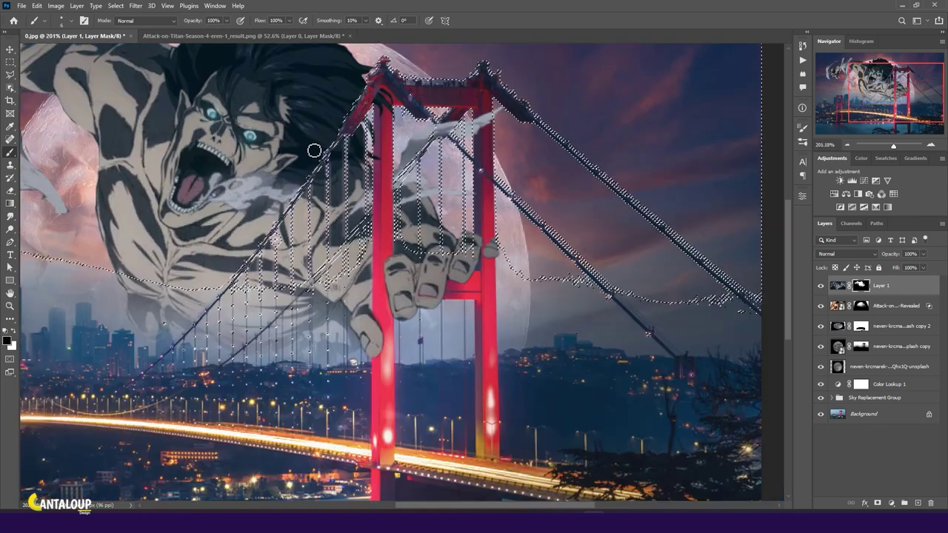
key(ctrl+d)
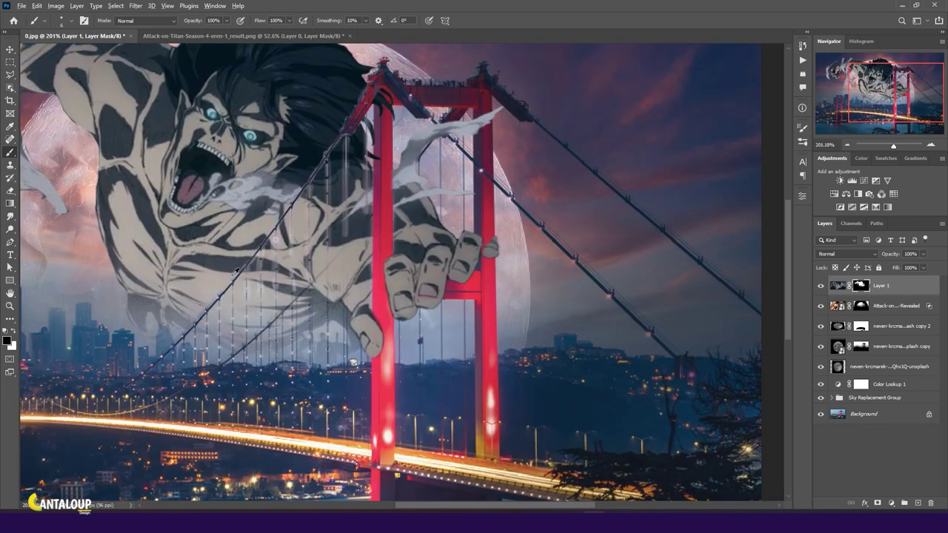
- Try a mask stroke over the vertical cable on the chest, then undo it
scroll(286, 173, up, 3)
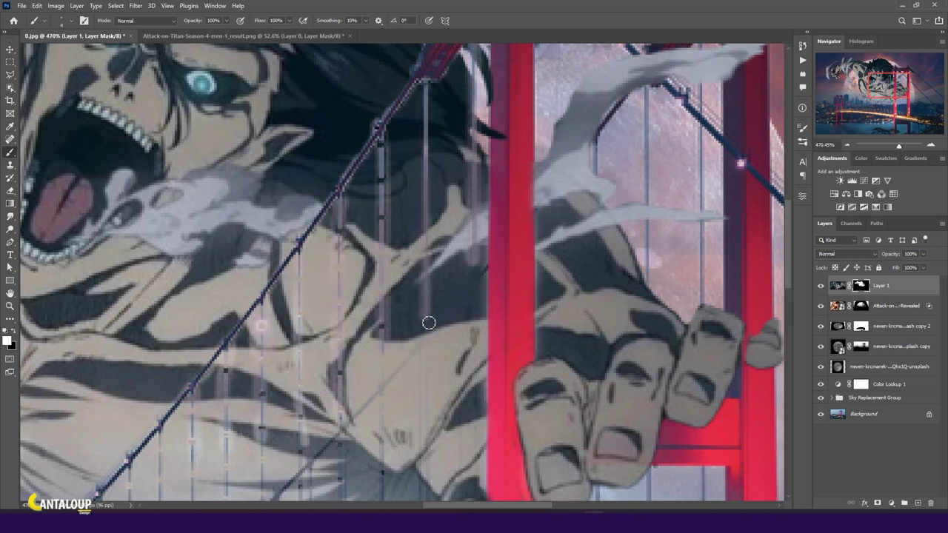
scroll(418, 294, down, 5)
scroll(419, 183, up, 3)
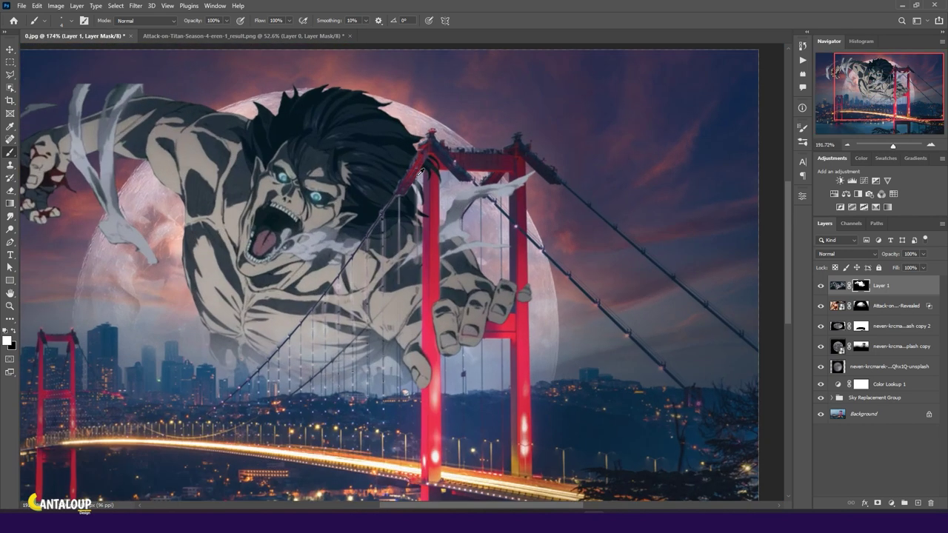
scroll(398, 264, down, 1)
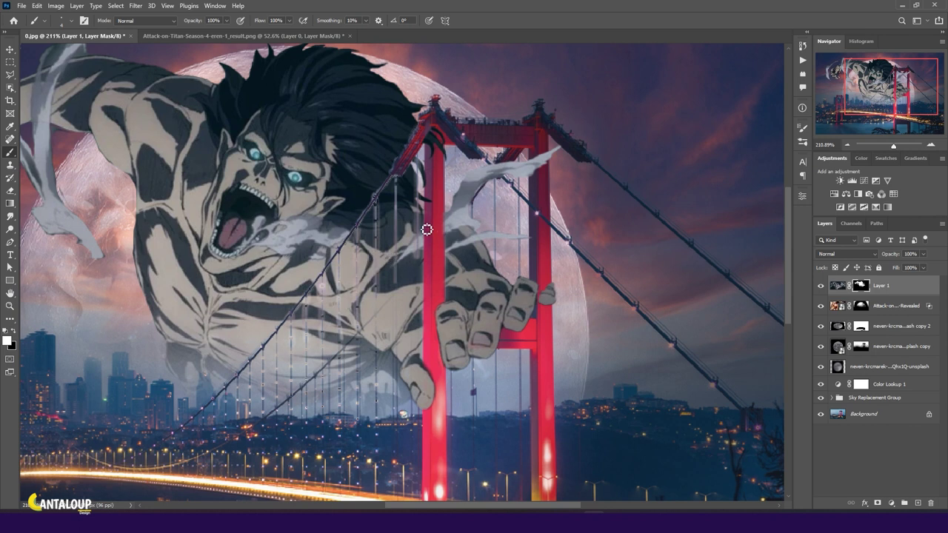
scroll(390, 271, up, 1)
drag(397, 176, 410, 326)
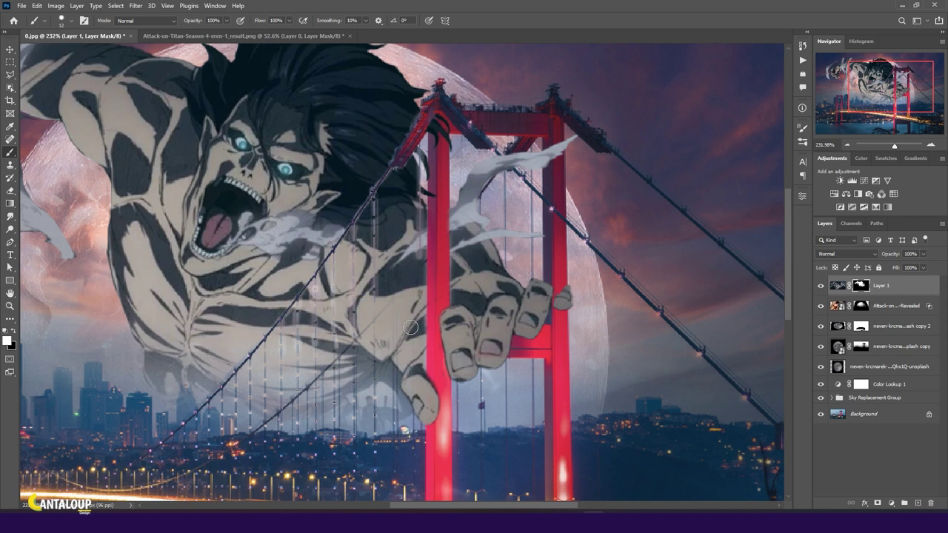
key(ctrl+z)
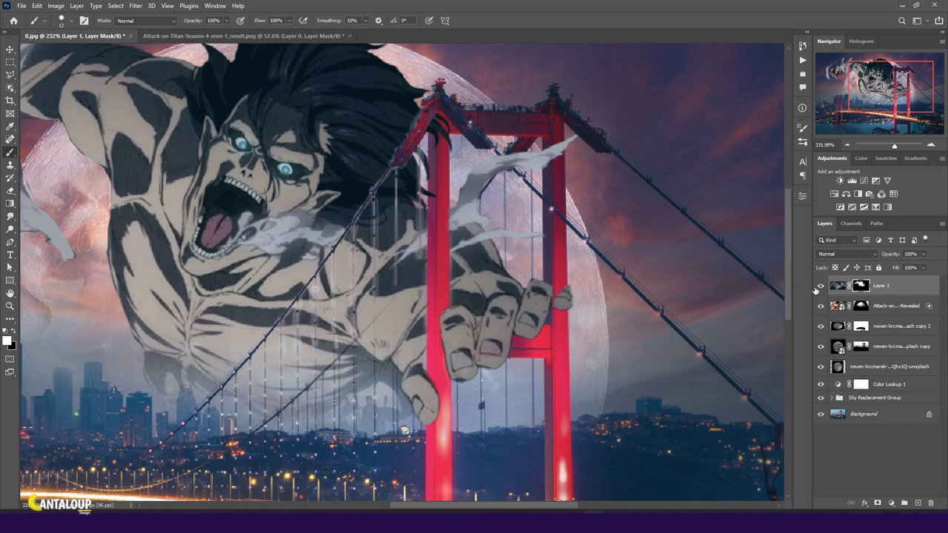
- Compare with Layer 1 hidden, then target its mask with a slightly larger brush
click(820, 285)
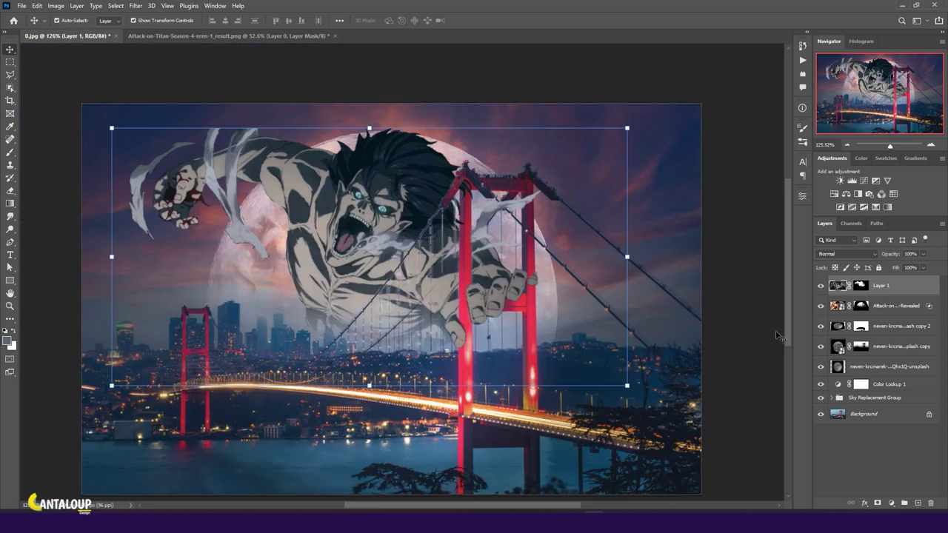
click(859, 286)
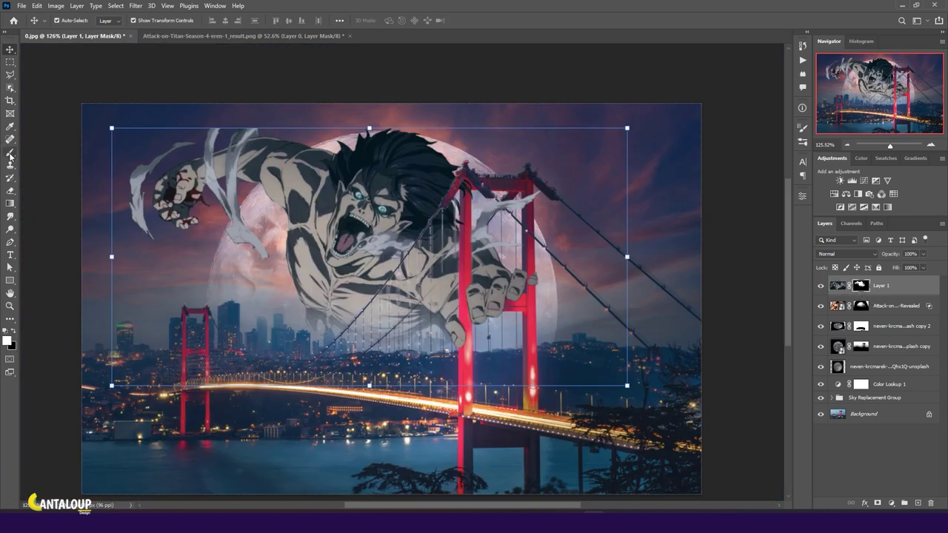
click(9, 153)
scroll(444, 214, up, 3)
scroll(444, 215, up, 2)
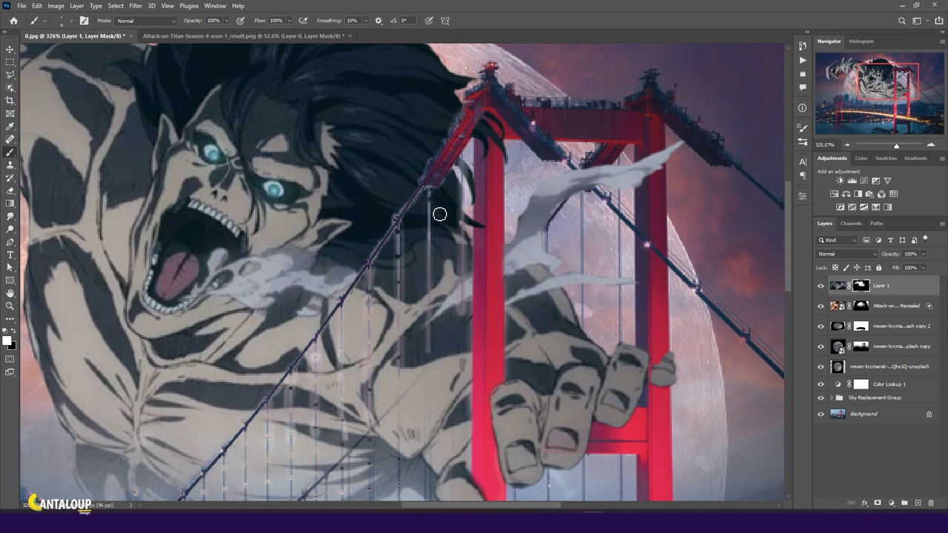
scroll(437, 222, down, 3)
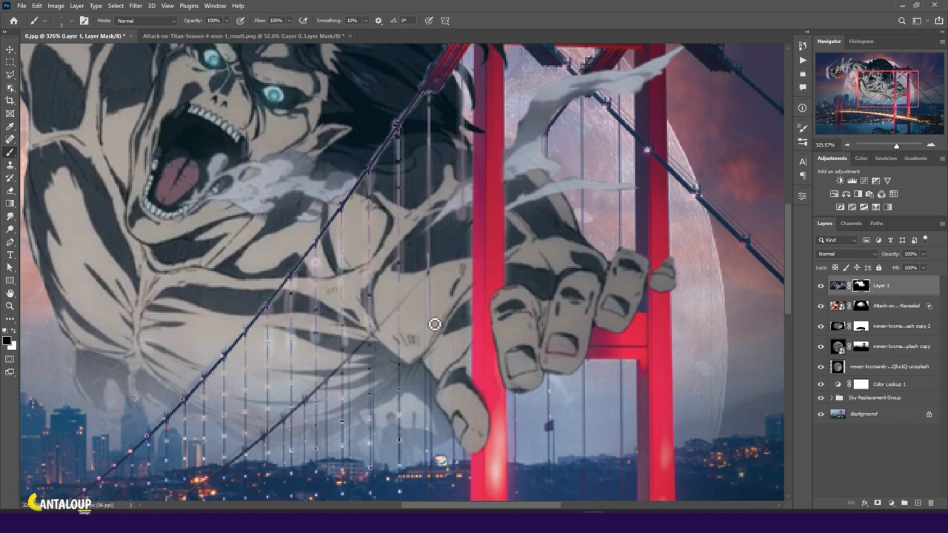
key(x)
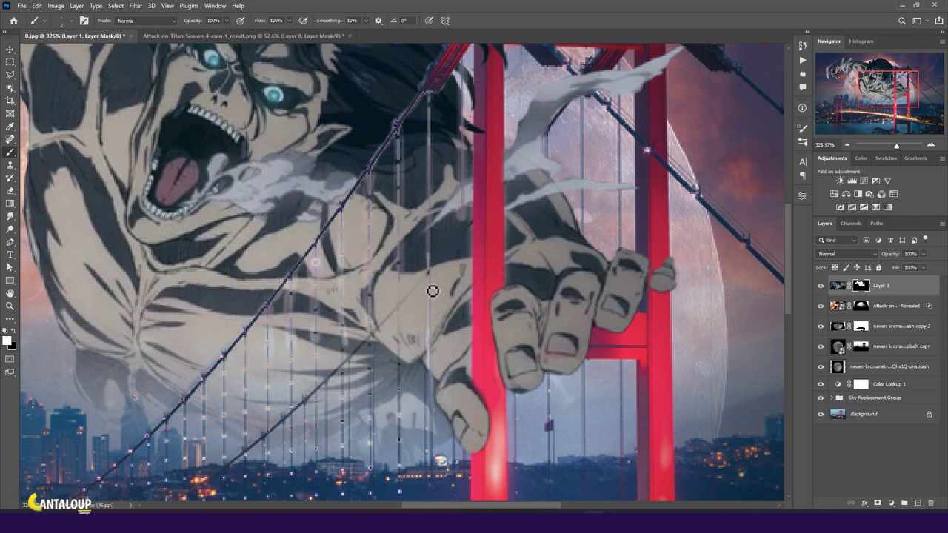
key(bracketright)
key(x)
- Restore the vertical cable in front of the Titan's chest by painting white
key(ctrl+0)
scroll(741, 293, up, 5)
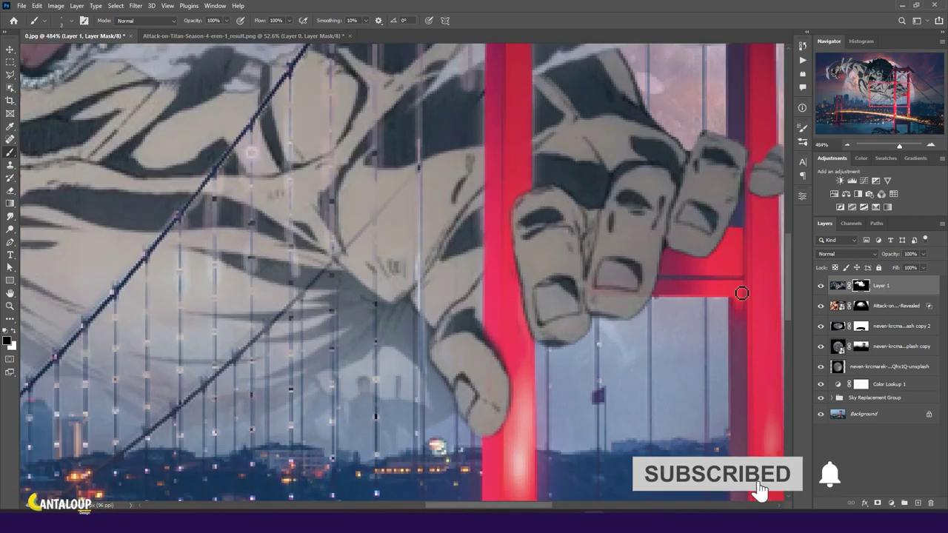
scroll(545, 286, up, 1)
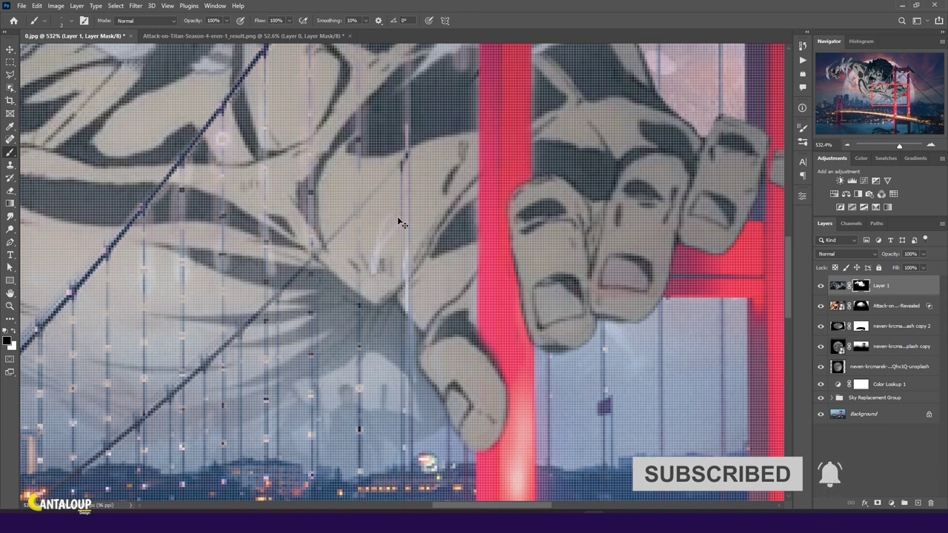
key(x)
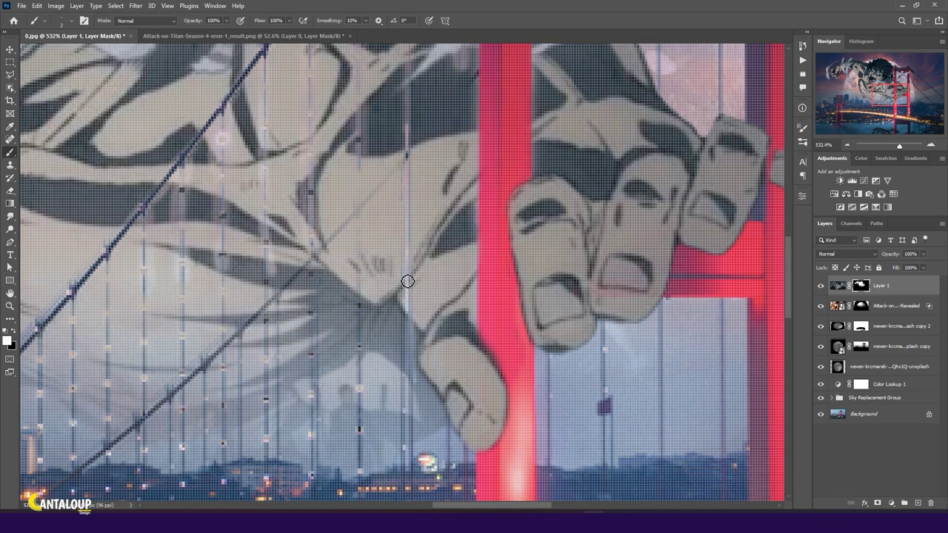
scroll(411, 312, down, 4)
scroll(396, 234, up, 1)
drag(383, 173, 383, 325)
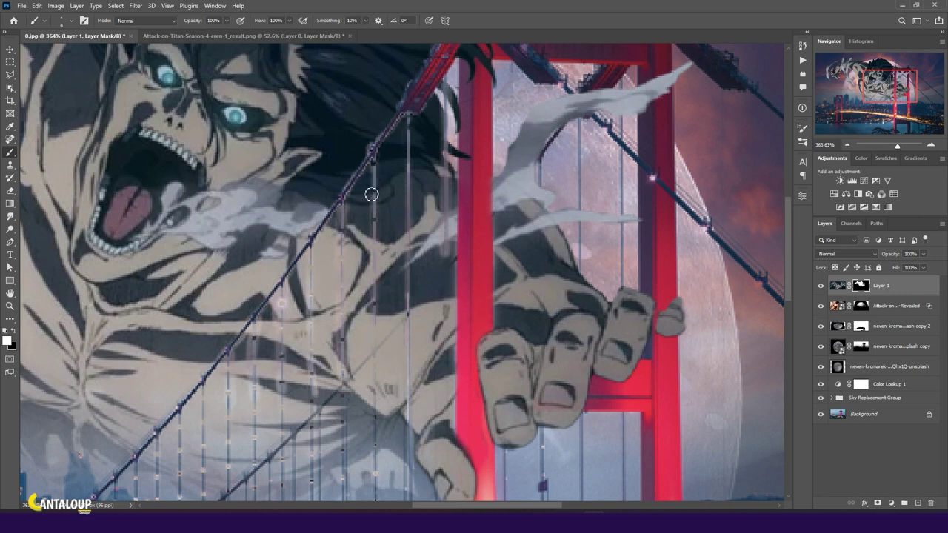
scroll(371, 267, down, 2)
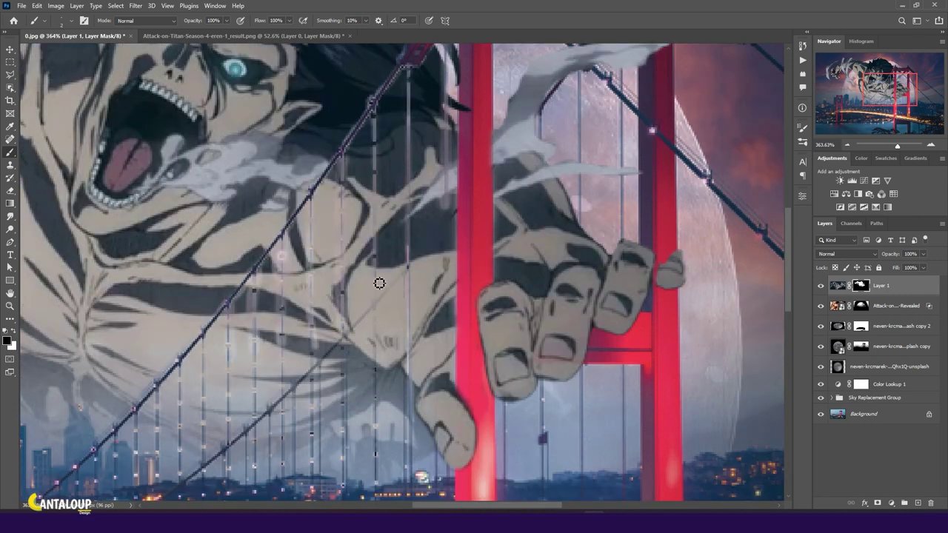
key(x)
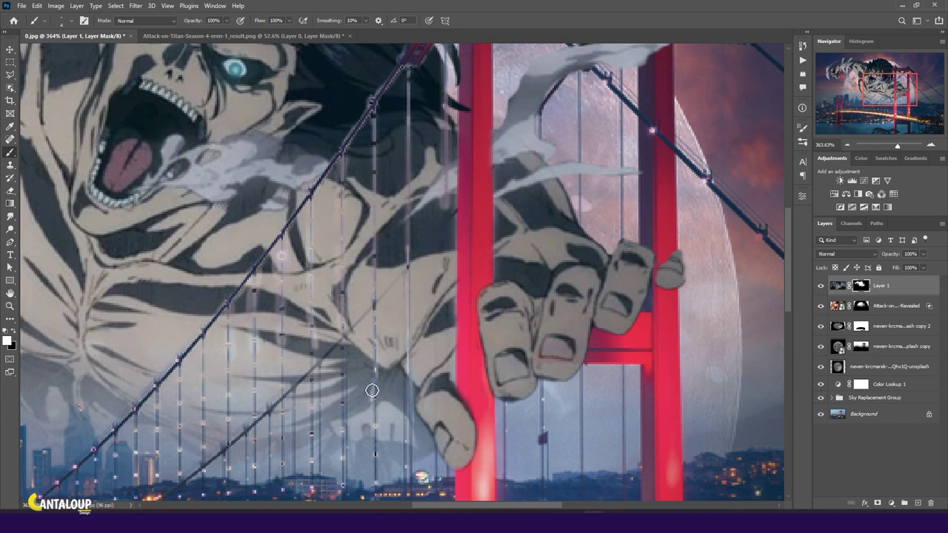
key(x)
- Paint Layer 1's mask along several vertical cables across the torso, black then white
drag(376, 264, 378, 364)
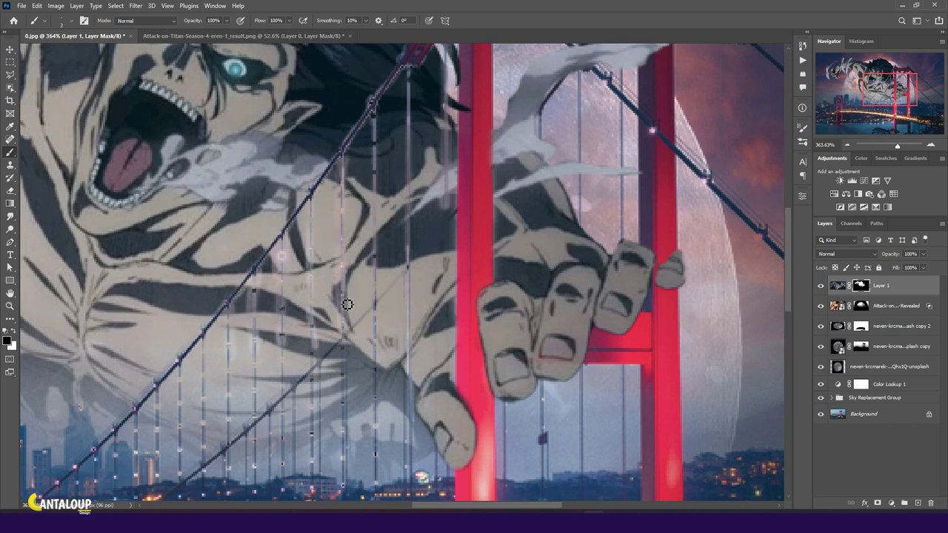
drag(318, 209, 319, 355)
drag(285, 248, 282, 329)
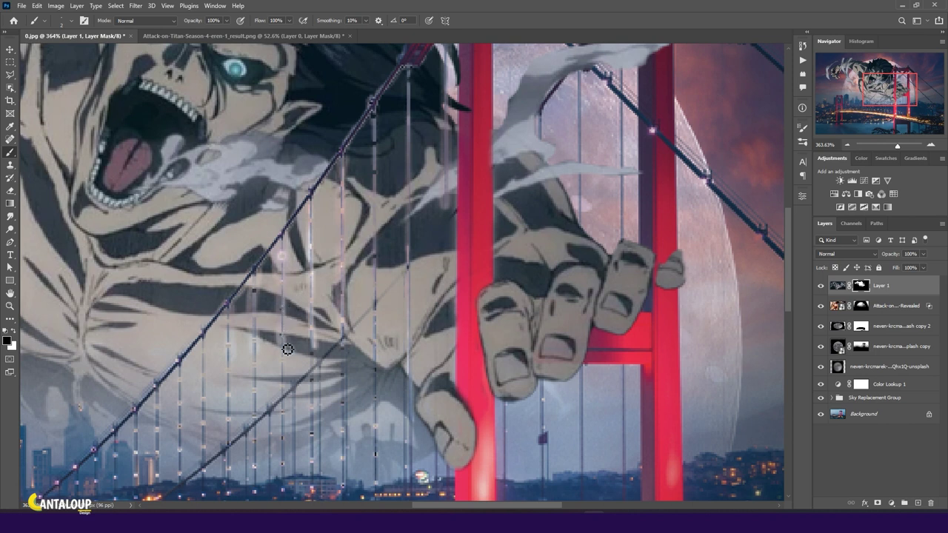
key(x)
drag(264, 288, 256, 339)
drag(248, 297, 222, 363)
drag(278, 263, 276, 333)
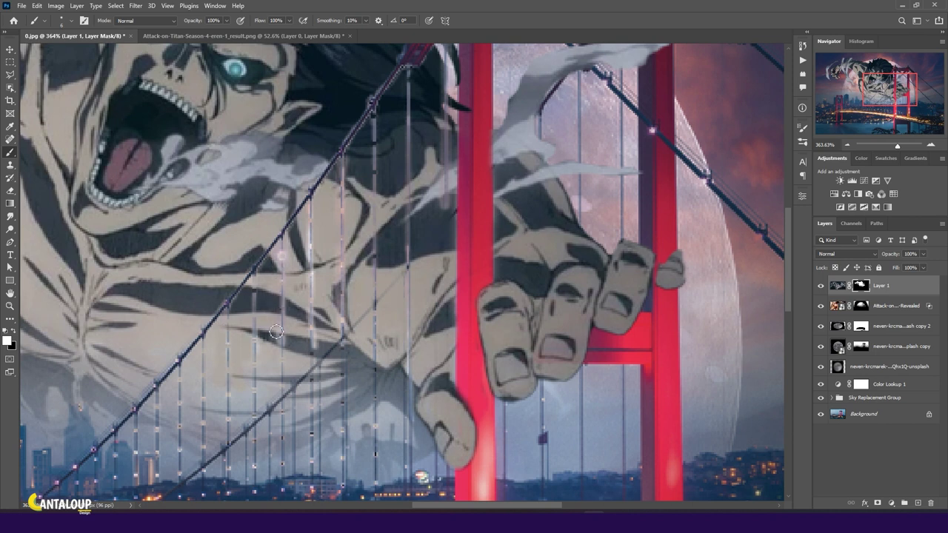
drag(292, 252, 292, 340)
mouse_move(317, 240)
mouse_down()
mouse_move(320, 348)
mouse_move(303, 352)
mouse_up()
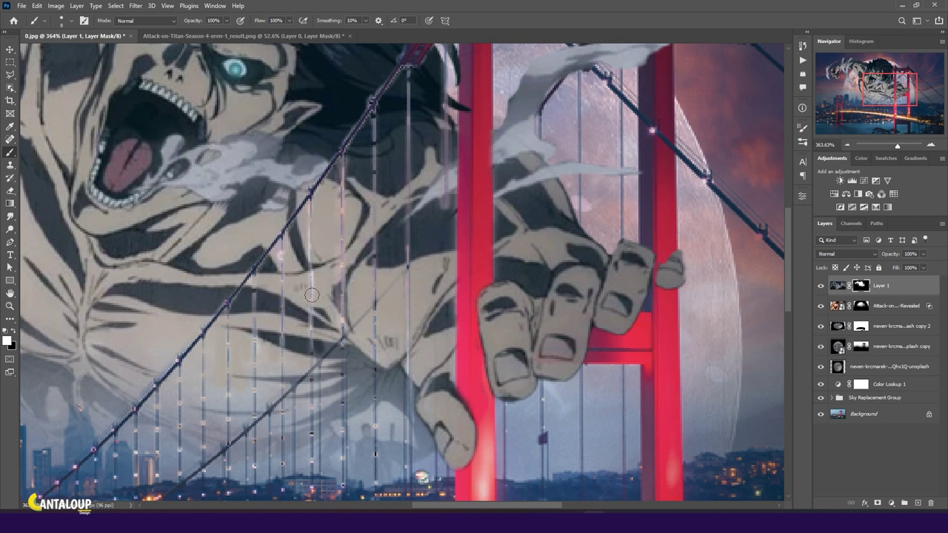
- Check the brush size and hardness, then close the brush options
right_click(237, 341)
key(Escape)
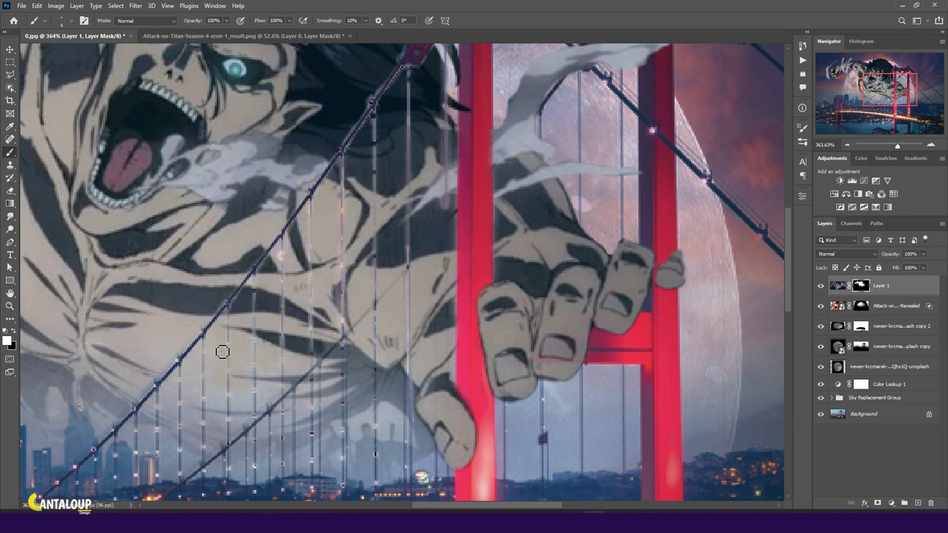
scroll(222, 351, down, 2)
scroll(296, 311, down, 2)
scroll(380, 279, up, 3)
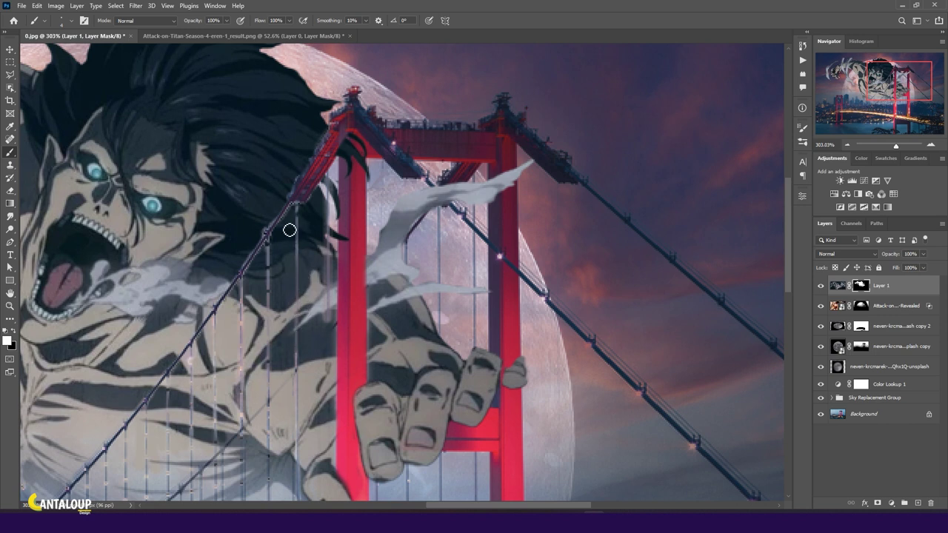
- Zoom into the tower and paint Layer 1's mask along its left edge
scroll(293, 320, down, 3)
scroll(482, 251, down, 2)
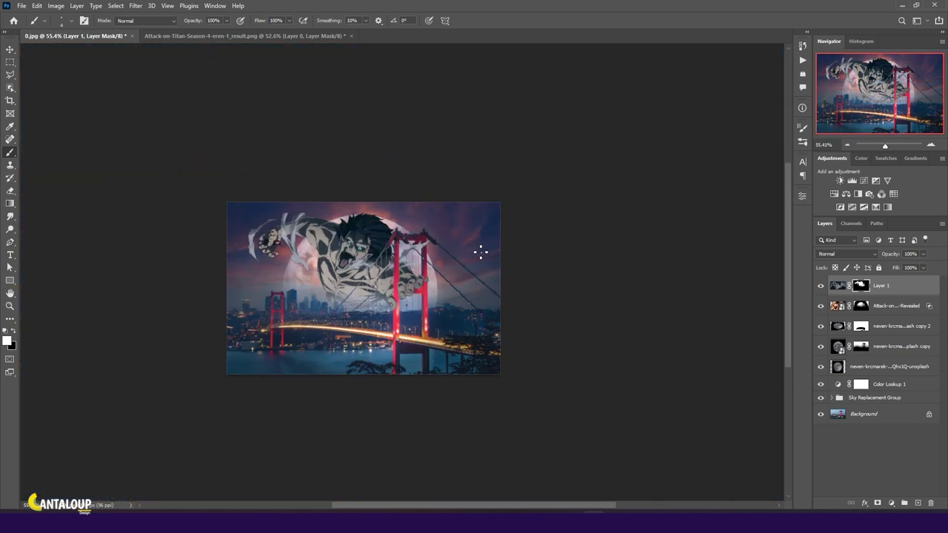
scroll(384, 260, up, 2)
scroll(409, 221, up, 1)
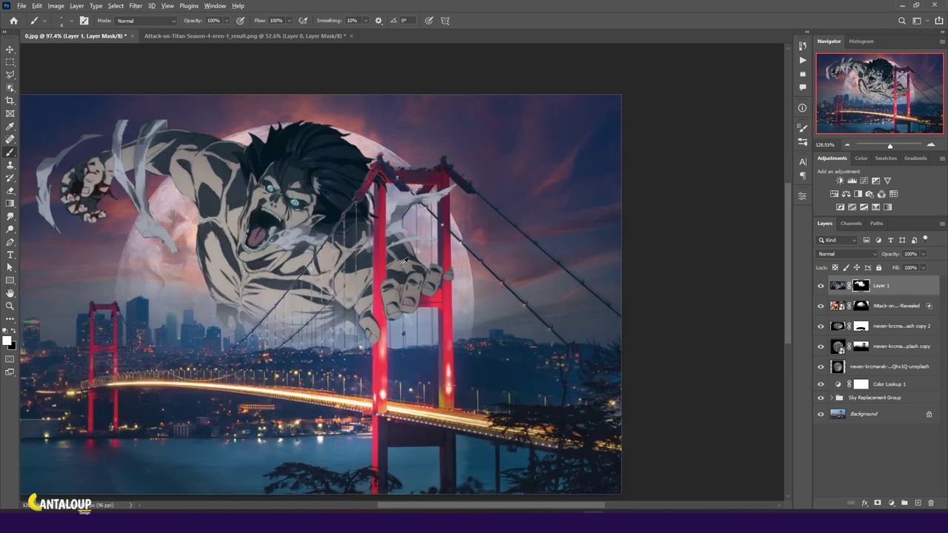
scroll(392, 245, up, 2)
scroll(351, 228, up, 1)
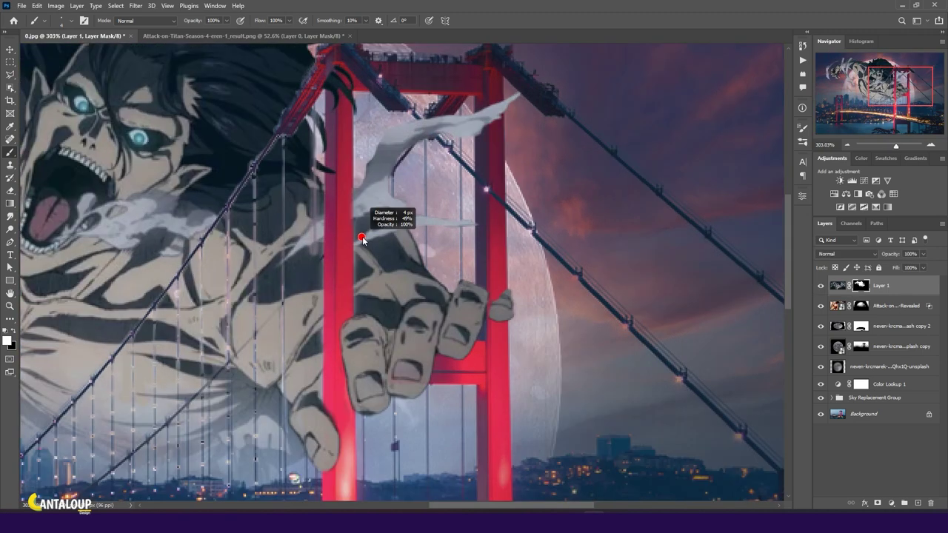
scroll(351, 228, up, 1)
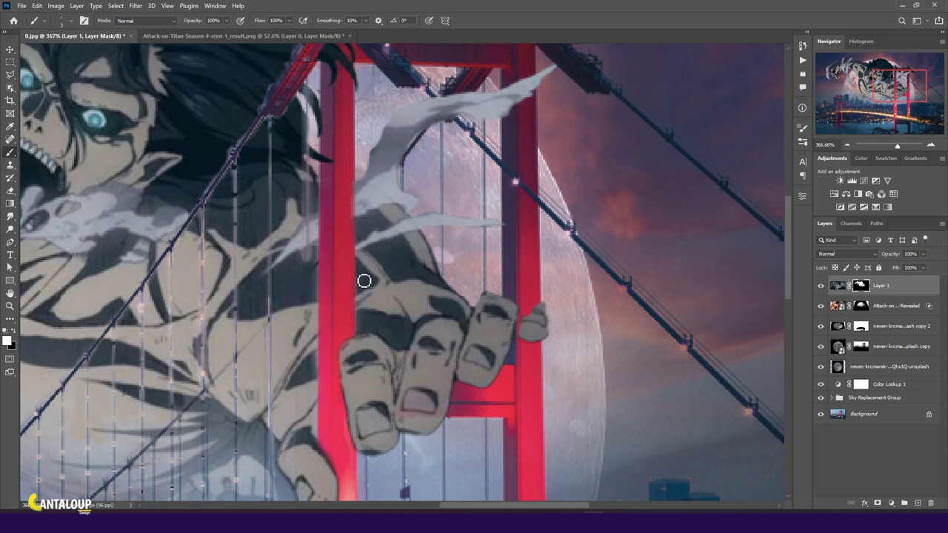
drag(314, 172, 308, 322)
mouse_move(303, 245)
mouse_down()
mouse_move(307, 85)
mouse_move(305, 214)
mouse_up()
key(x)
drag(307, 169, 317, 94)
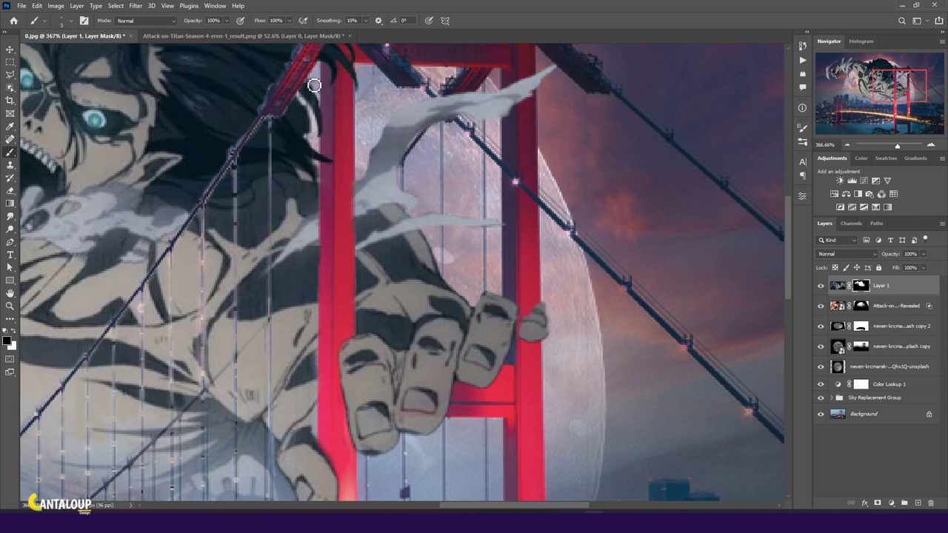
key(x)
key(x)
key(x)
- Zoom back out and select the Titan artwork layer
scroll(231, 382, down, 2)
scroll(226, 357, down, 2)
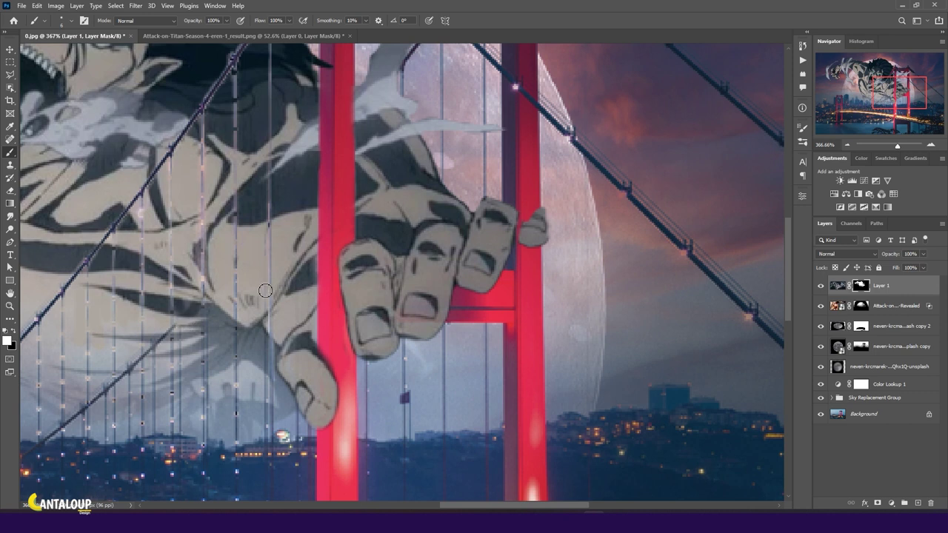
alt+scroll(252, 300, down, 5)
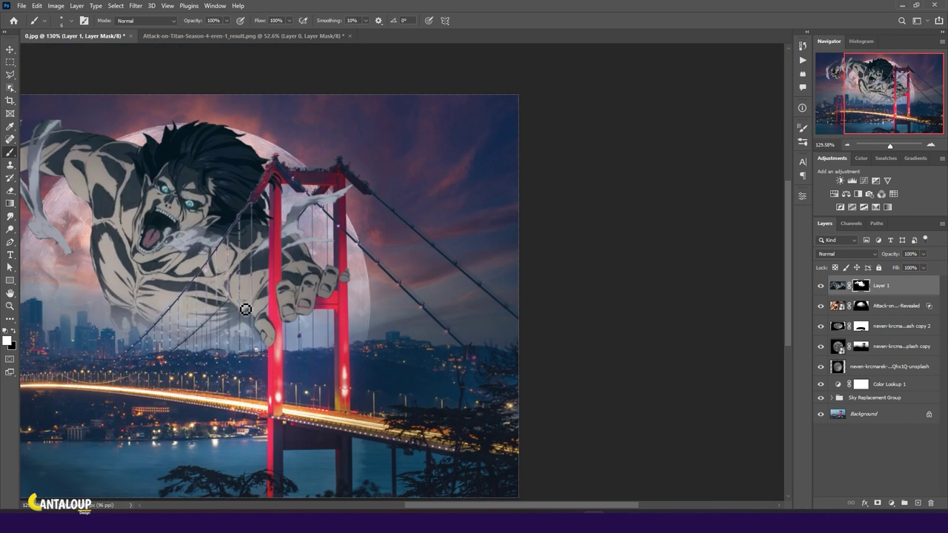
alt+scroll(245, 309, down, 2)
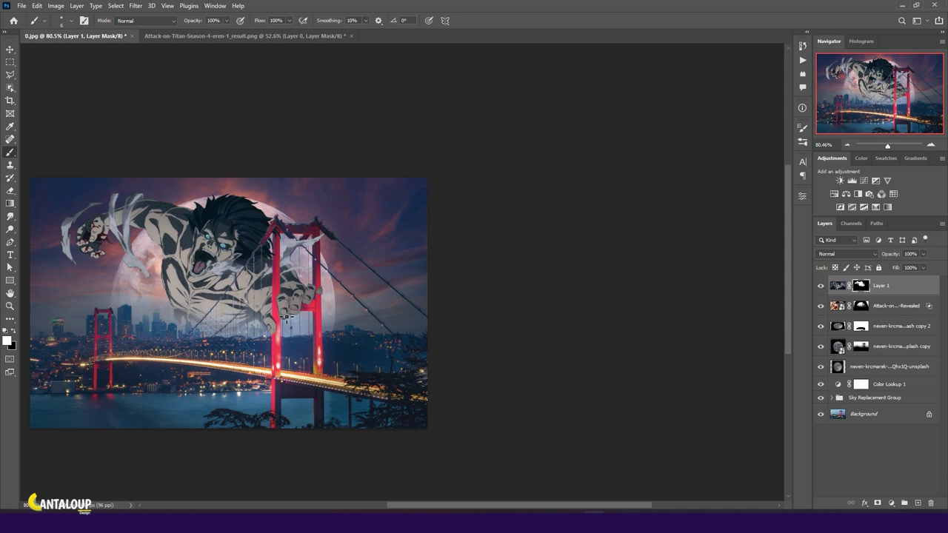
alt+scroll(286, 317, up, 2)
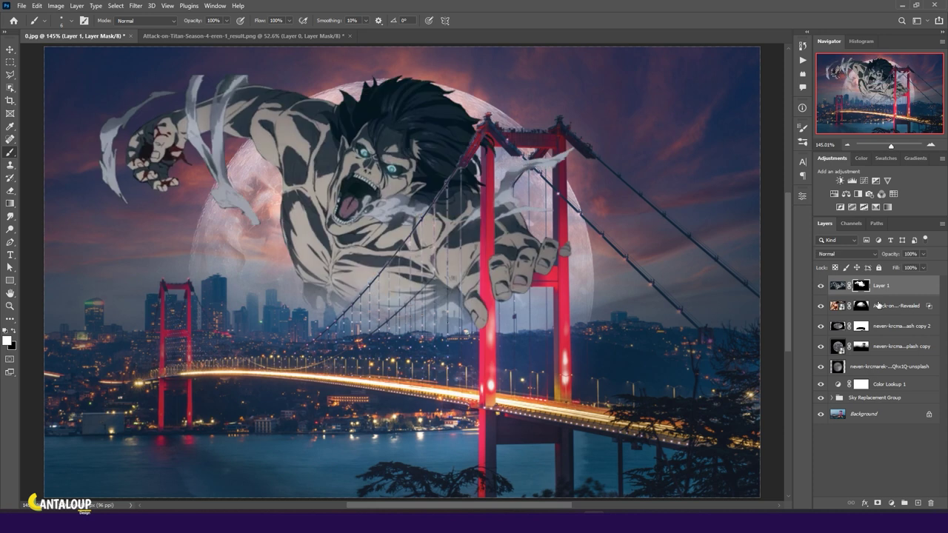
click(889, 306)
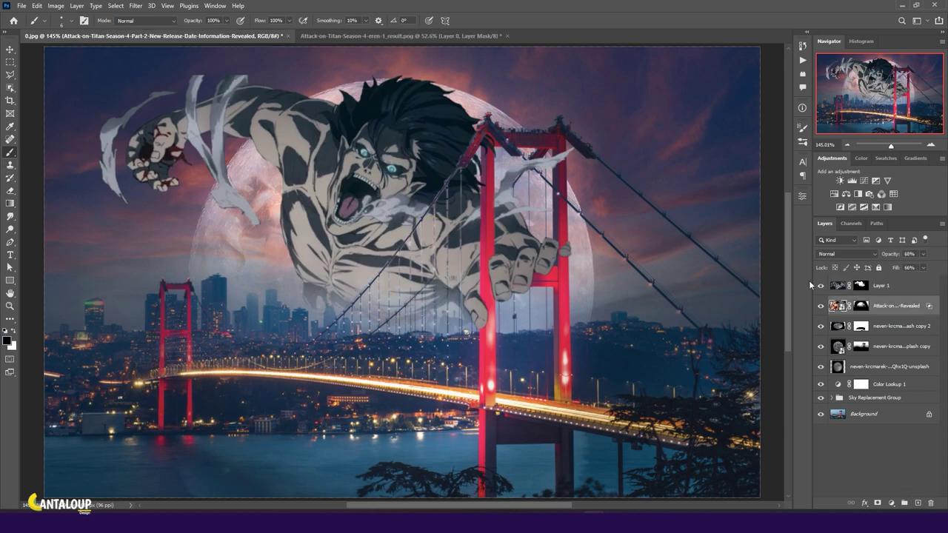
- Add a new layer and paint black shadows along the Titan's gripping fingers
click(916, 505)
alt+scroll(489, 314, up, 2)
alt+scroll(481, 311, up, 2)
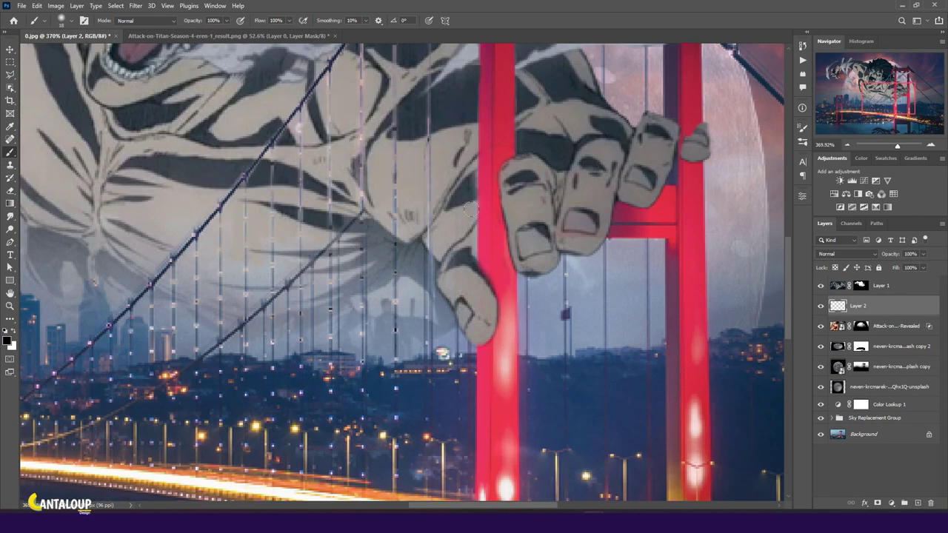
mouse_move(482, 268)
mouse_down()
mouse_move(497, 304)
mouse_move(481, 350)
mouse_up()
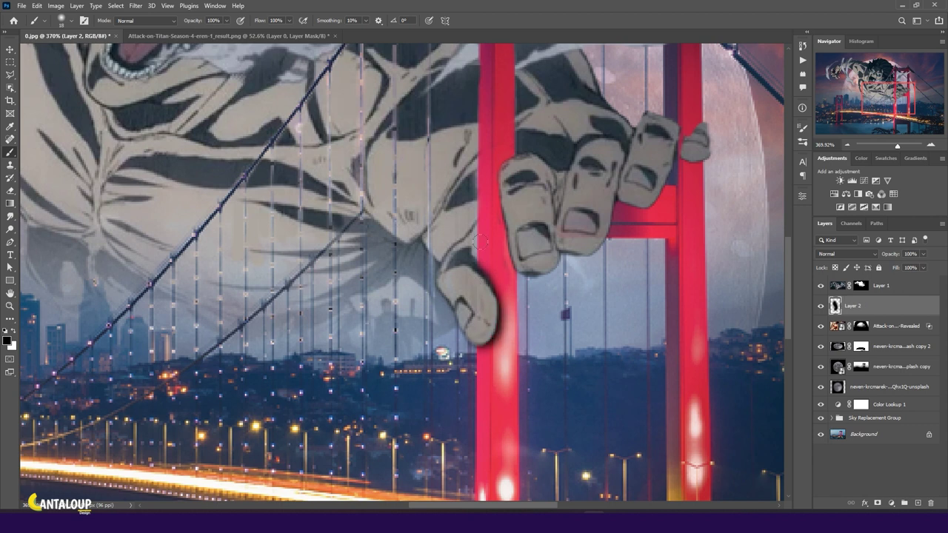
drag(617, 201, 611, 246)
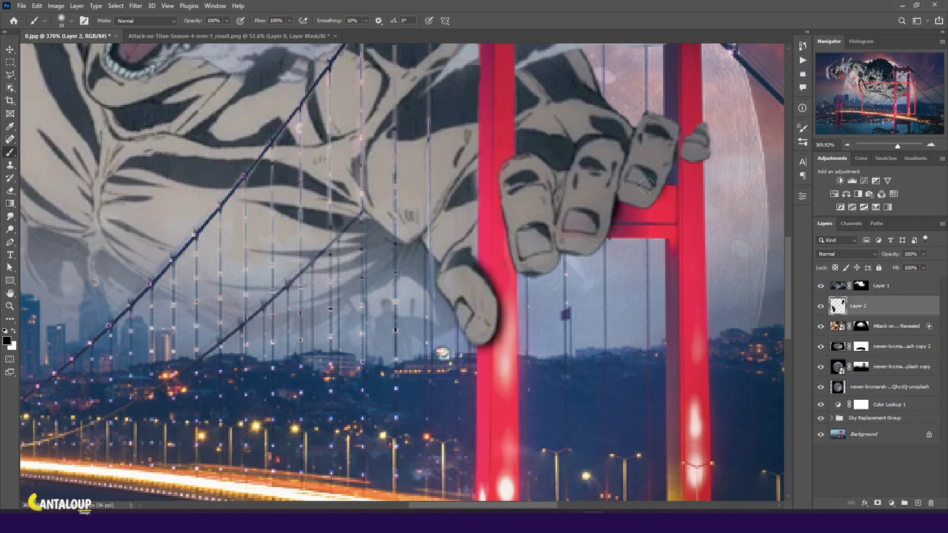
drag(646, 185, 625, 215)
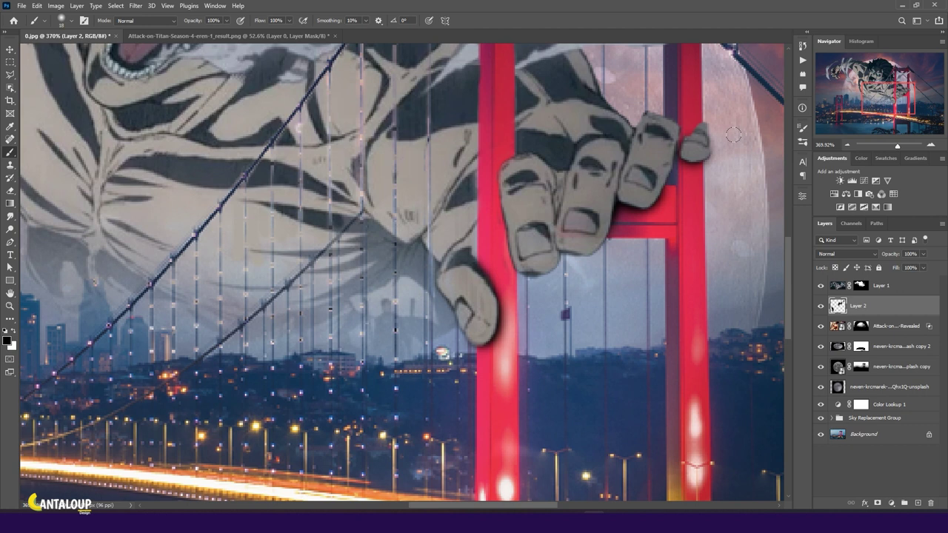
drag(521, 275, 539, 283)
key(ctrl+z)
drag(496, 168, 503, 248)
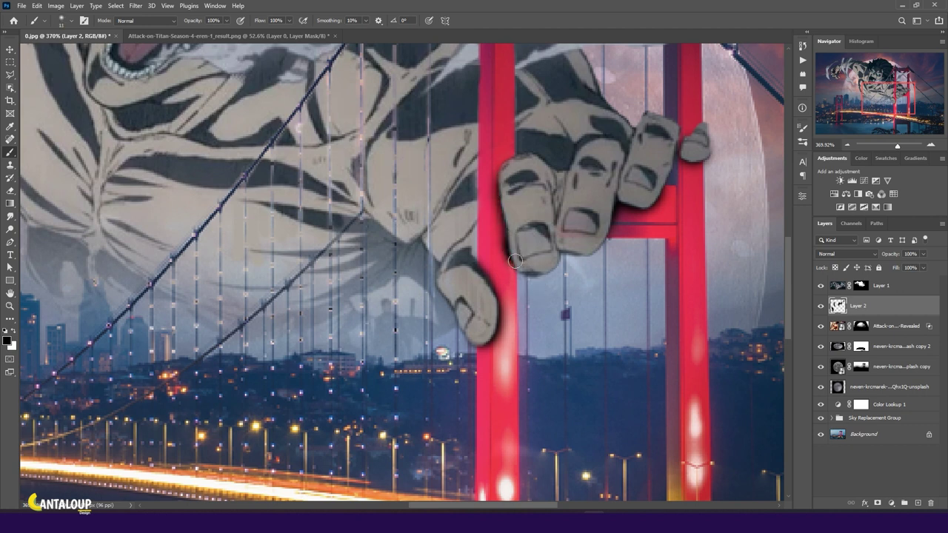
key(ctrl+0)
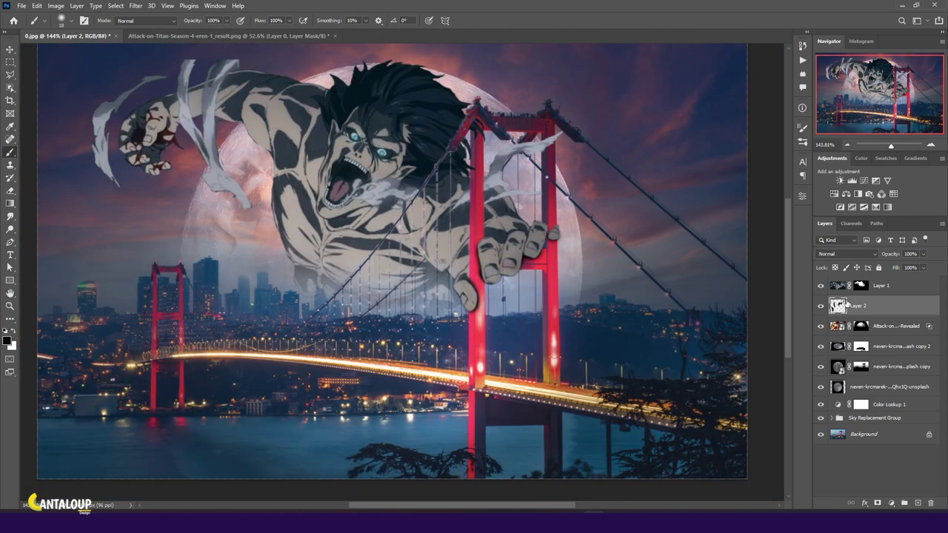
- With a small brush on Layer 1's mask, mask out part of a fingertip
click(860, 285)
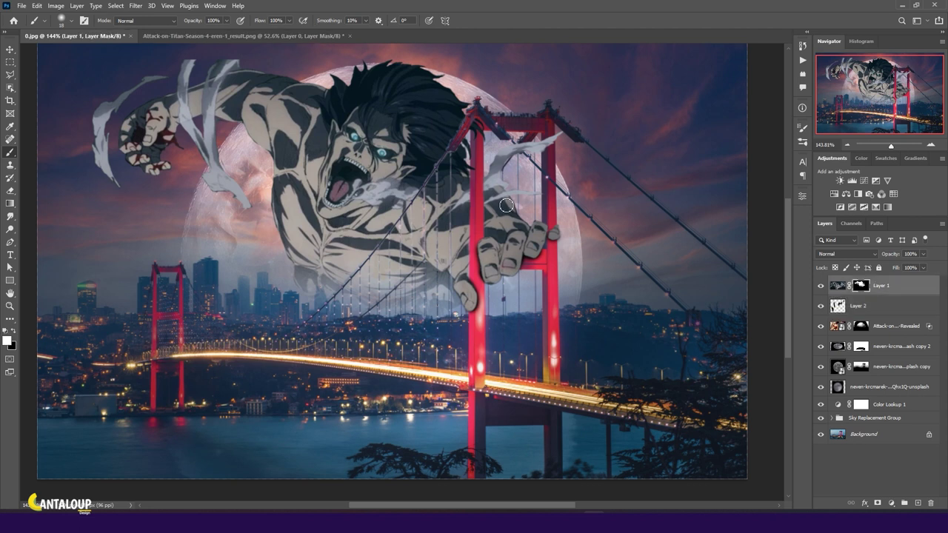
scroll(560, 235, up, 3)
key(bracketleft)
key(bracketleft)
key(bracketleft)
key(ctrl+2)
key(ctrl+backslash)
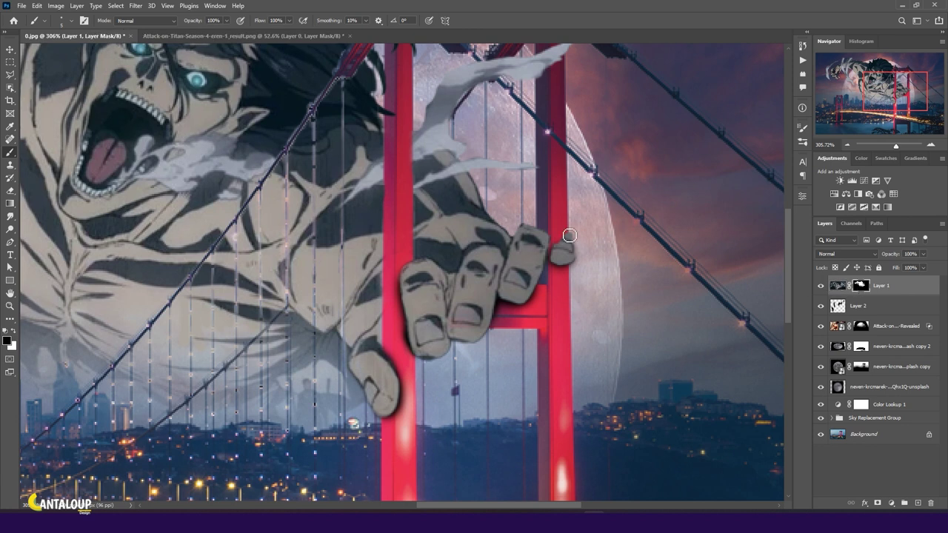
key(bracketright)
key(bracketright)
key(bracketright)
mouse_move(560, 237)
mouse_down()
mouse_move(561, 257)
mouse_move(554, 247)
mouse_up()
- Select the Layer 2 shadow layer, switch to the Eraser and fit the image
click(844, 308)
key(e)
key(ctrl+0)
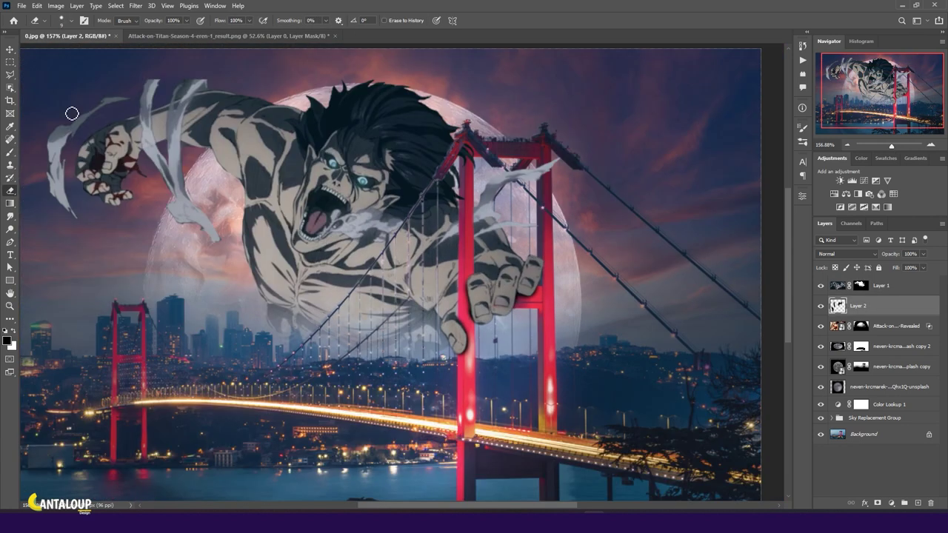
- Lower Layer 2's fill and opacity to fade the finger shadows
key(v)
drag(893, 254, 894, 268)
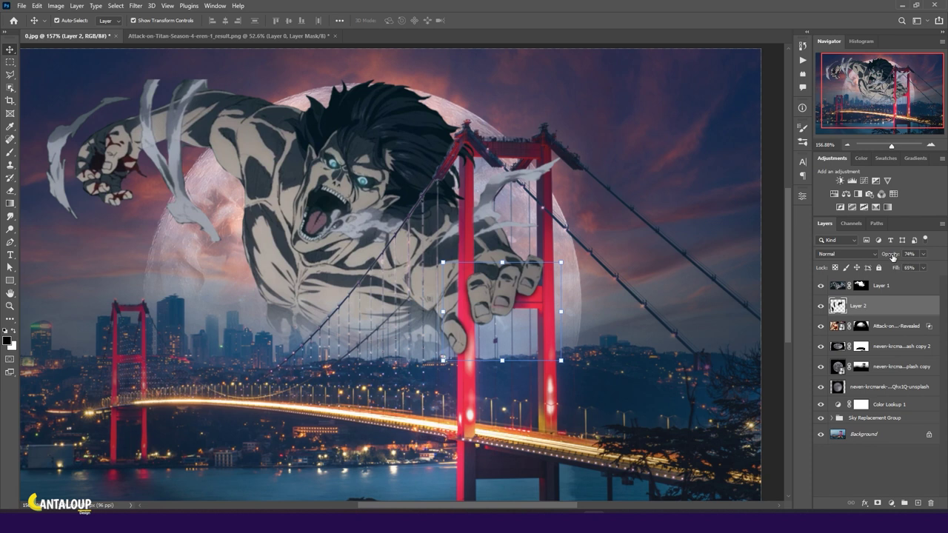
scroll(645, 266, down, 3)
- Add a Hue/Saturation layer clipped to Layer 1 and shift the hue toward green
click(769, 278)
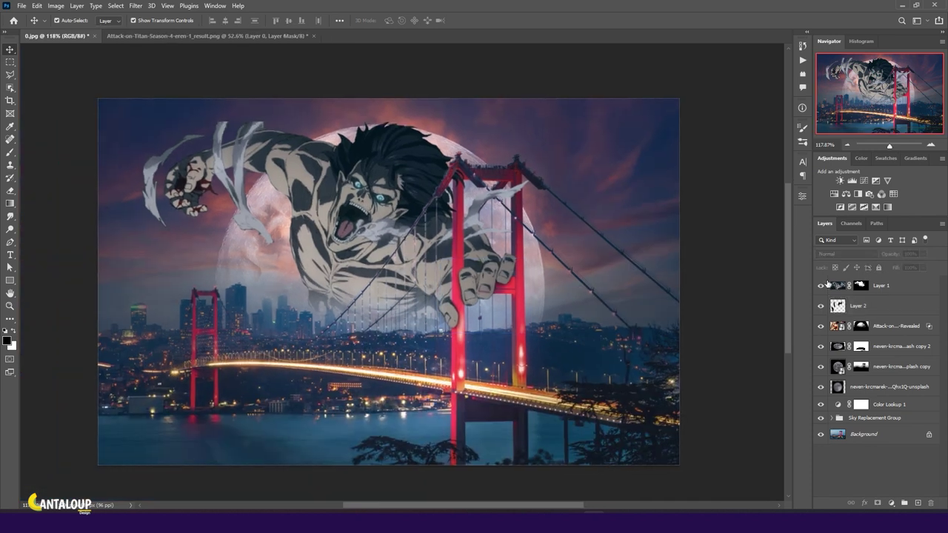
click(827, 284)
click(834, 194)
drag(723, 262, 735, 263)
drag(718, 301, 718, 301)
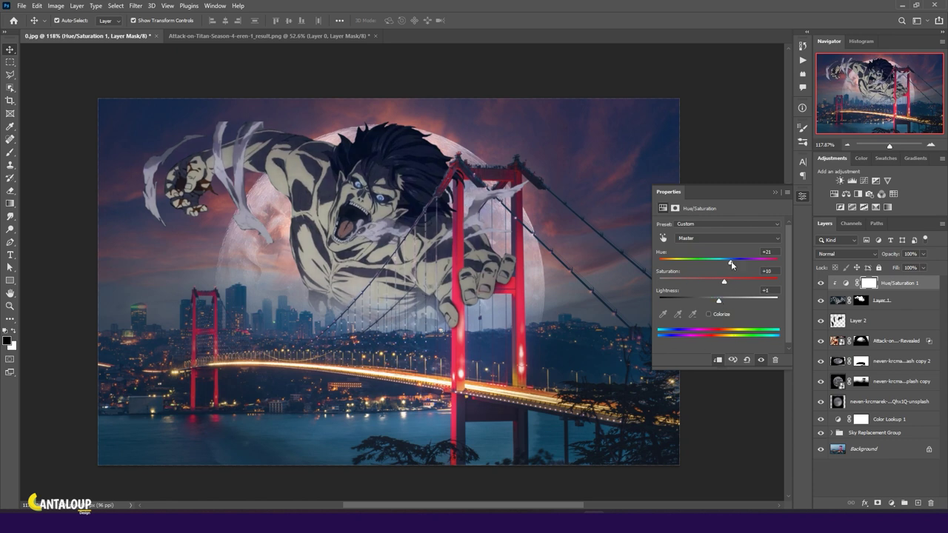
mouse_move(732, 264)
mouse_down()
mouse_move(764, 264)
mouse_move(735, 265)
mouse_move(748, 263)
mouse_up()
- Collapse Properties, pick the Brush, zoom to the fist and toggle Hue/Saturation 1 to compare
click(776, 192)
key(b)
scroll(131, 186, up, 4)
scroll(219, 172, up, 2)
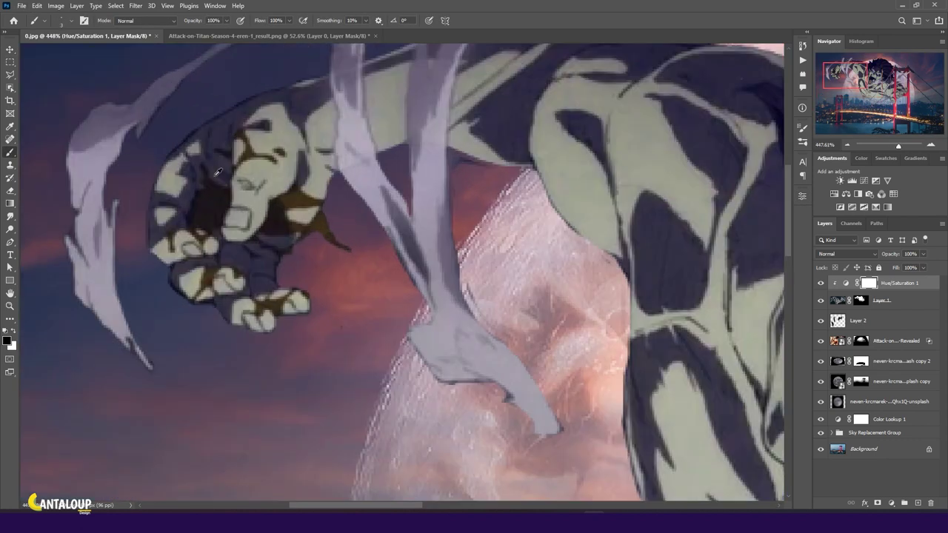
key(x)
key(x)
double_click(820, 283)
key(x)
key(x)
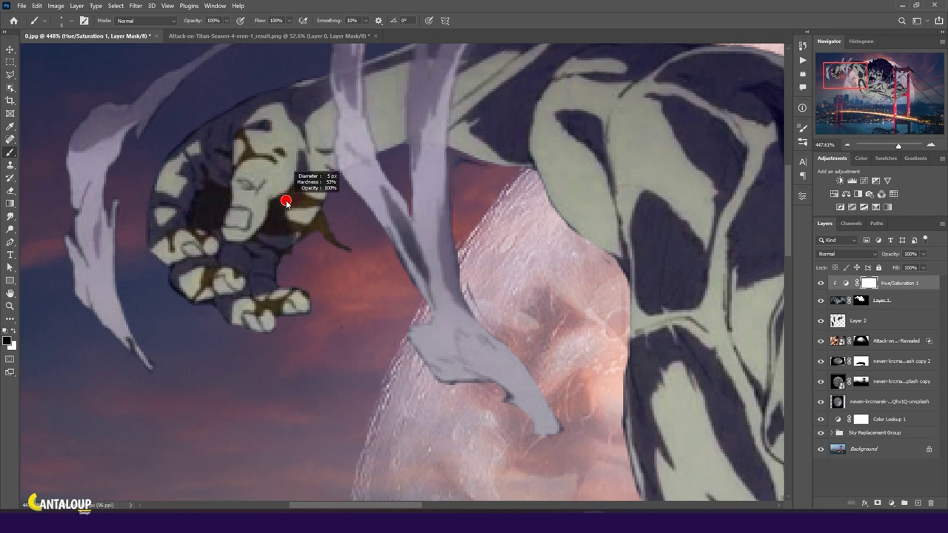
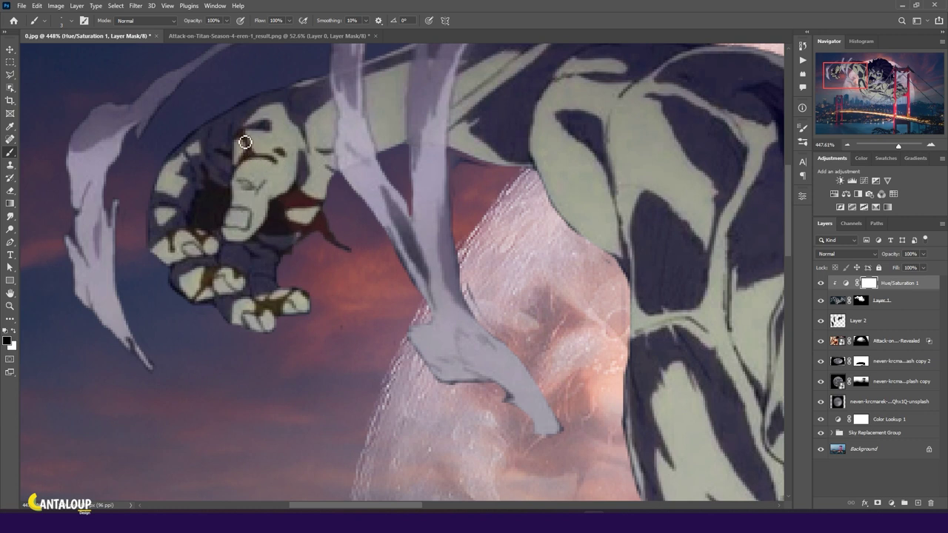
- Paint the dark red tint across the fist's knuckles on the Hue/Saturation 1 mask, then fit the image on screen
drag(247, 140, 271, 163)
drag(278, 313, 311, 300)
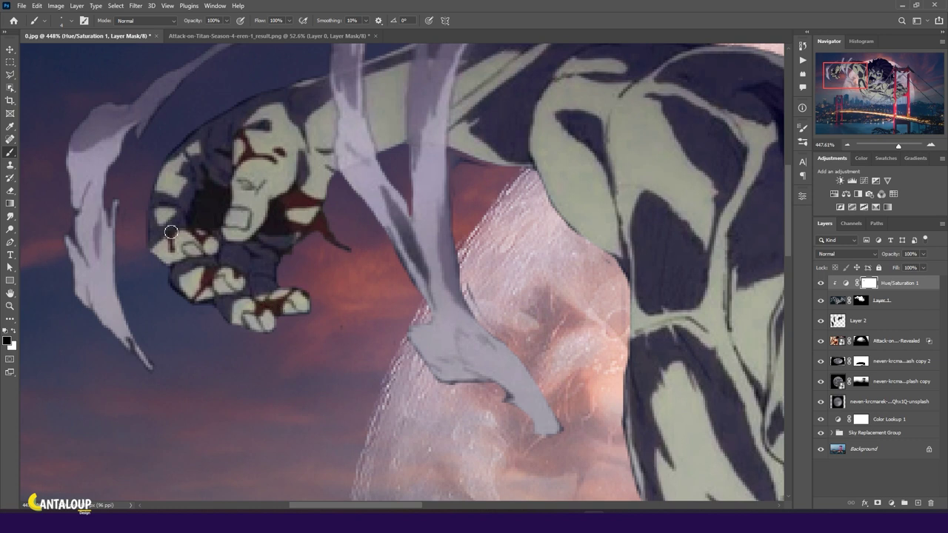
key(ctrl+0)
- Switch to the Move tool and select the titan's layer on the canvas
click(8, 51)
scroll(507, 175, down, 1)
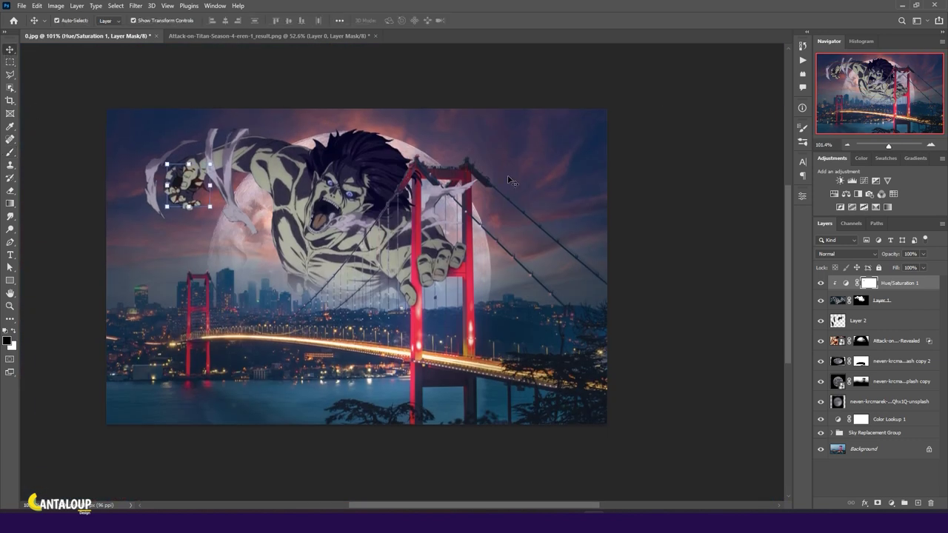
click(729, 224)
scroll(581, 206, up, 2)
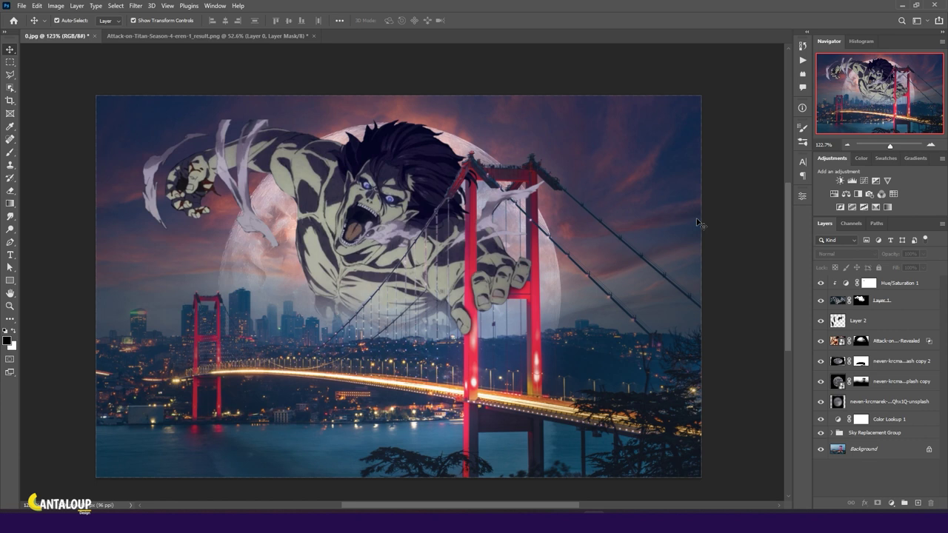
- Add a Colorize Hue/Saturation adjustment clipped to the titan's Layer 1, discarding an accidental Exposure layer
click(840, 302)
click(875, 180)
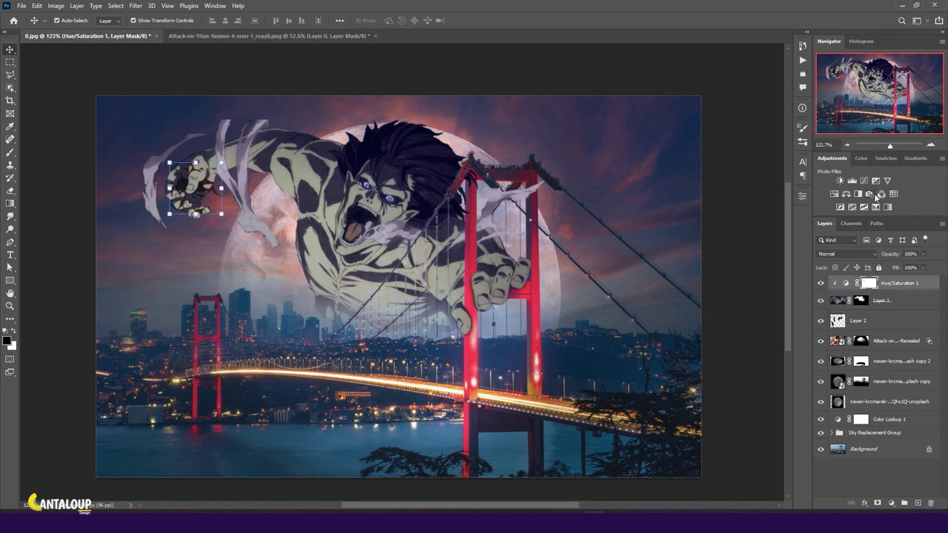
key(ctrl+z)
click(834, 193)
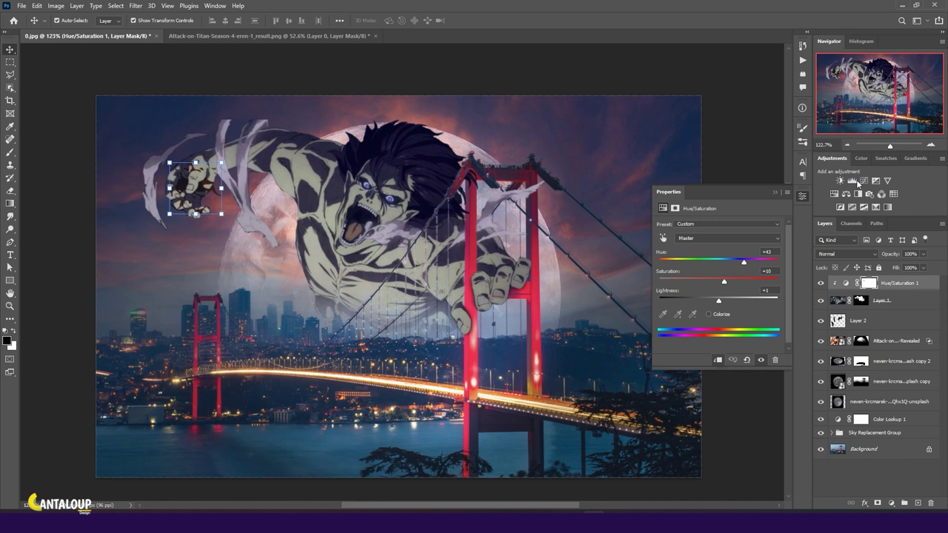
click(709, 314)
alt+click(829, 290)
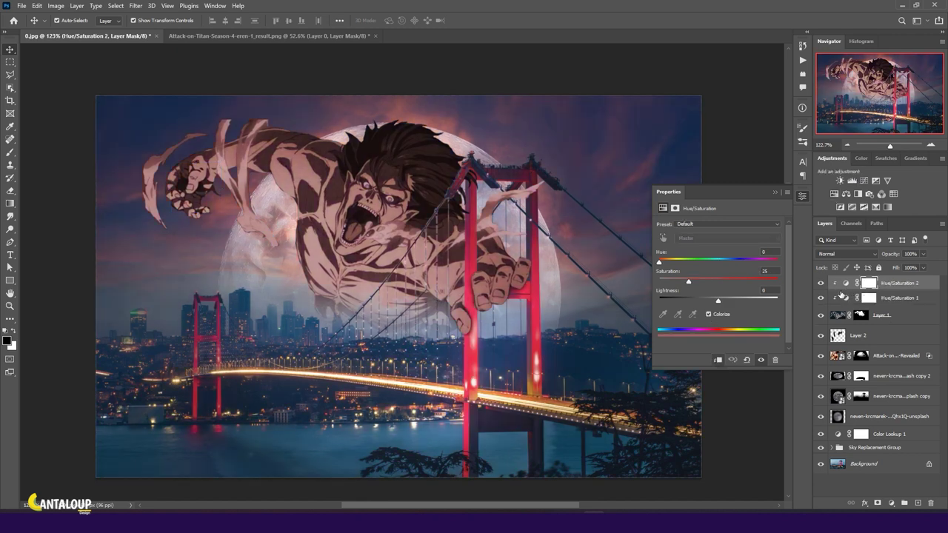
- Set the tint to Saturation 100 and Hue 315 magenta-pink, then invert its mask to hide it
drag(687, 281, 782, 281)
drag(658, 262, 774, 262)
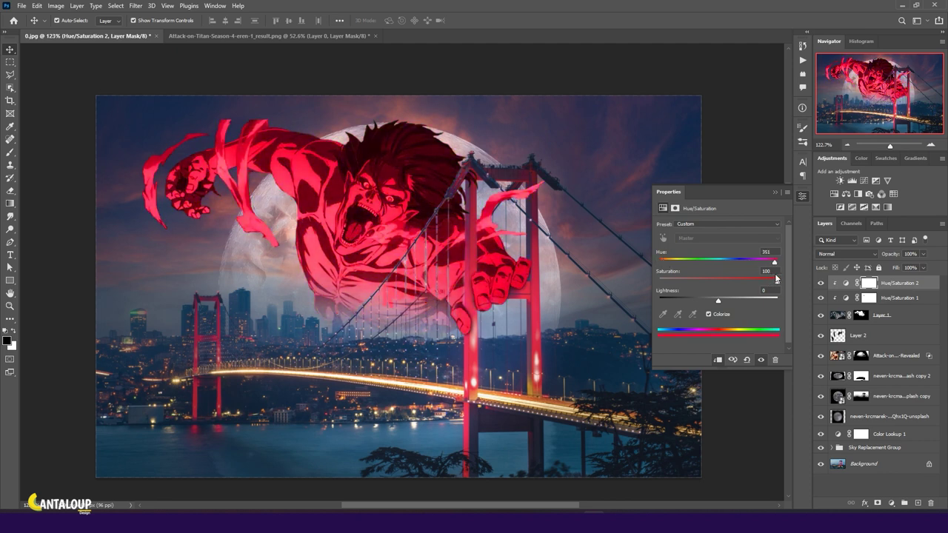
mouse_move(766, 263)
mouse_down()
mouse_move(739, 263)
mouse_move(726, 302)
mouse_up()
drag(740, 265, 764, 264)
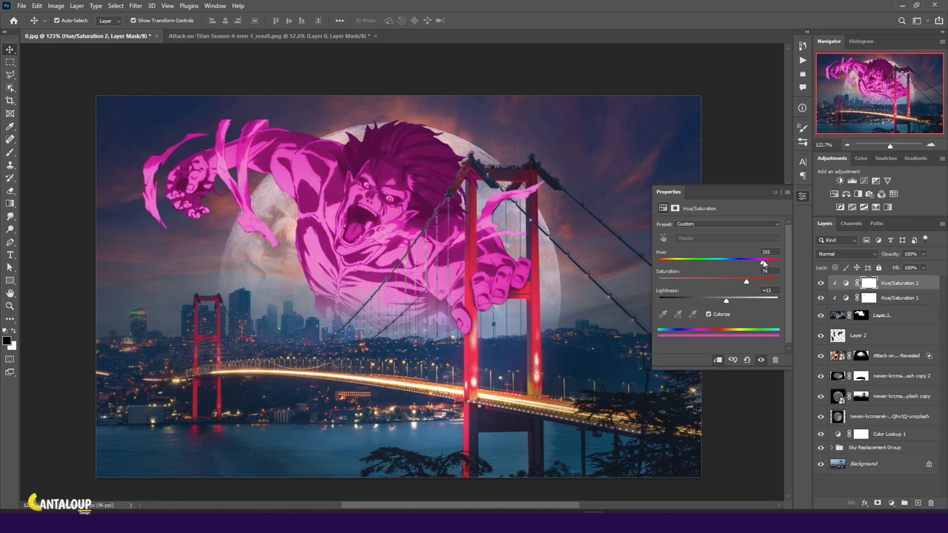
click(788, 211)
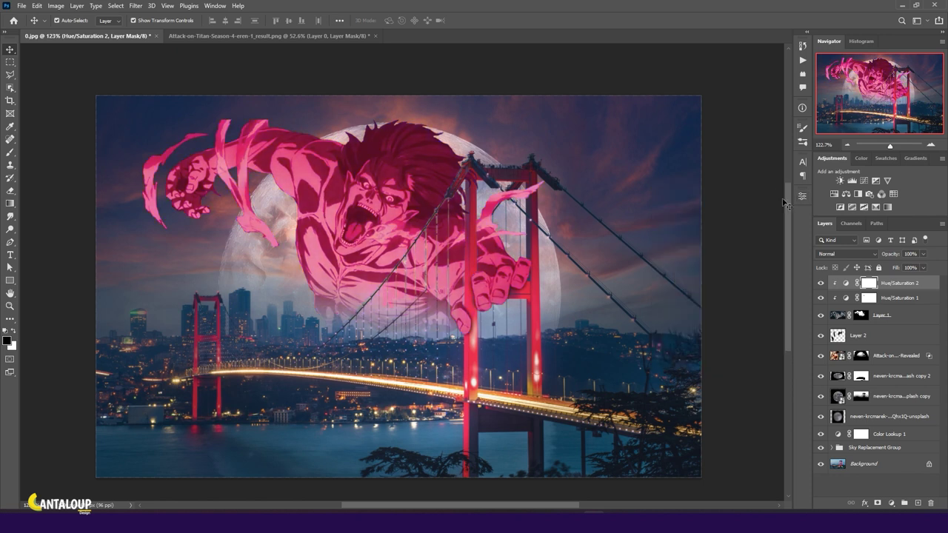
key(ctrl+i)
- Load Layer 1's outline as a selection and set the brush to paint white on the mask
ctrl+click(860, 315)
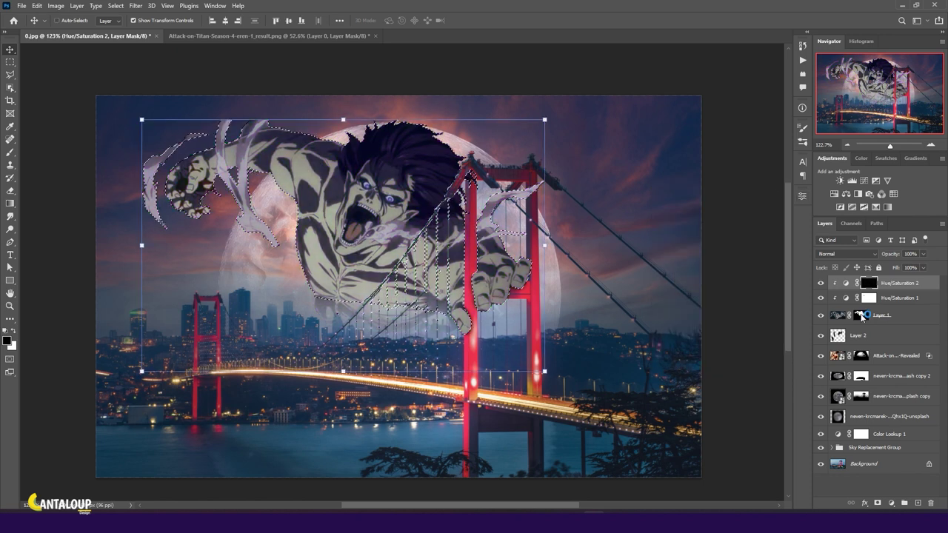
click(10, 152)
scroll(433, 118, up, 2)
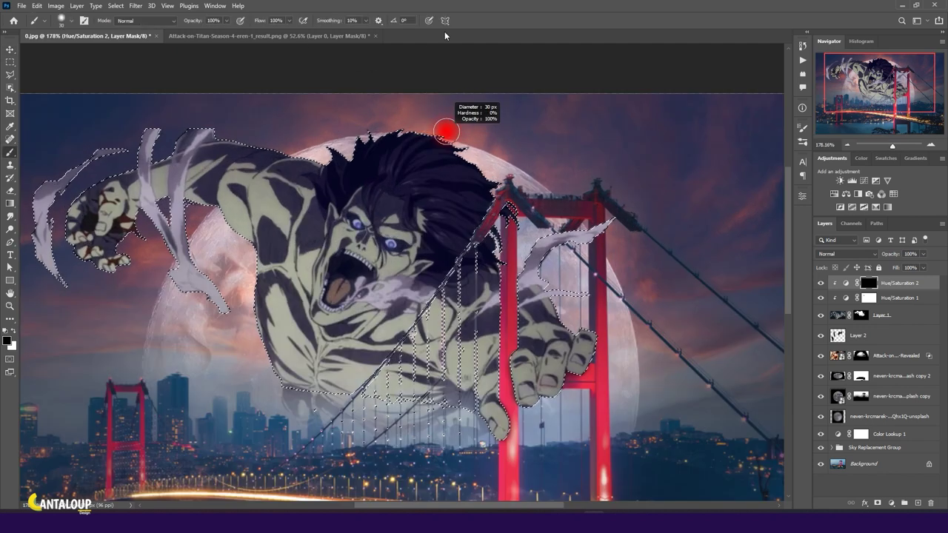
scroll(414, 122, up, 2)
key(x)
scroll(400, 120, up, 1)
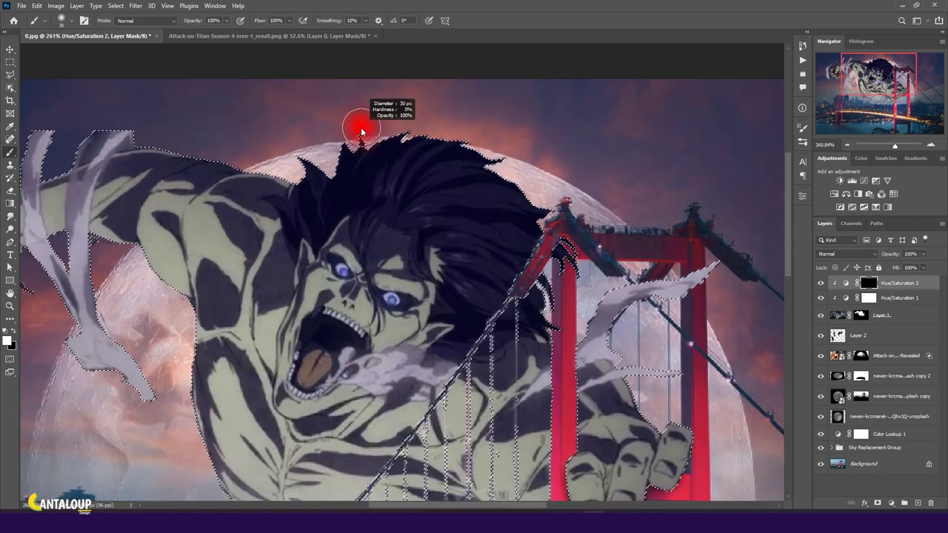
- Paint the pink rim glow along the top and left edge of the hair and down the arm
drag(366, 142, 465, 145)
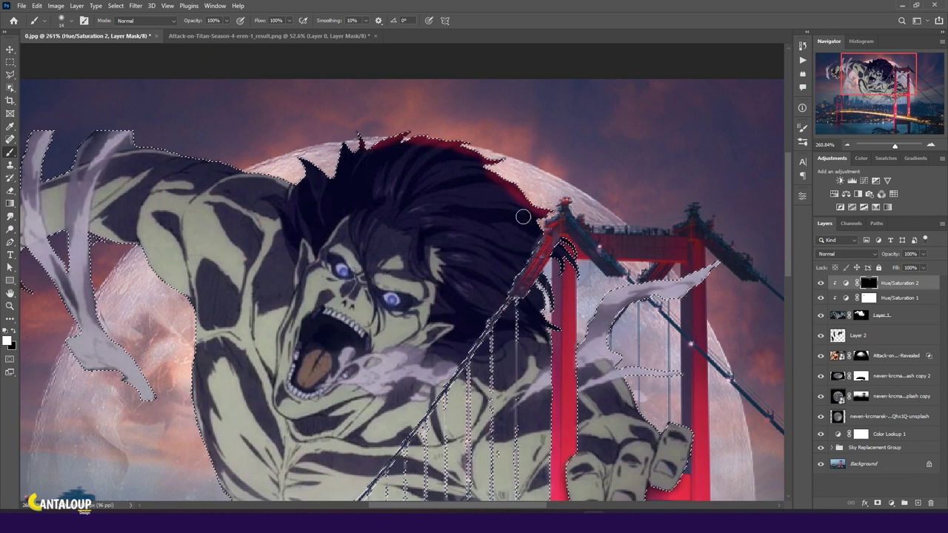
mouse_move(344, 148)
mouse_down()
mouse_move(300, 159)
mouse_move(494, 208)
mouse_up()
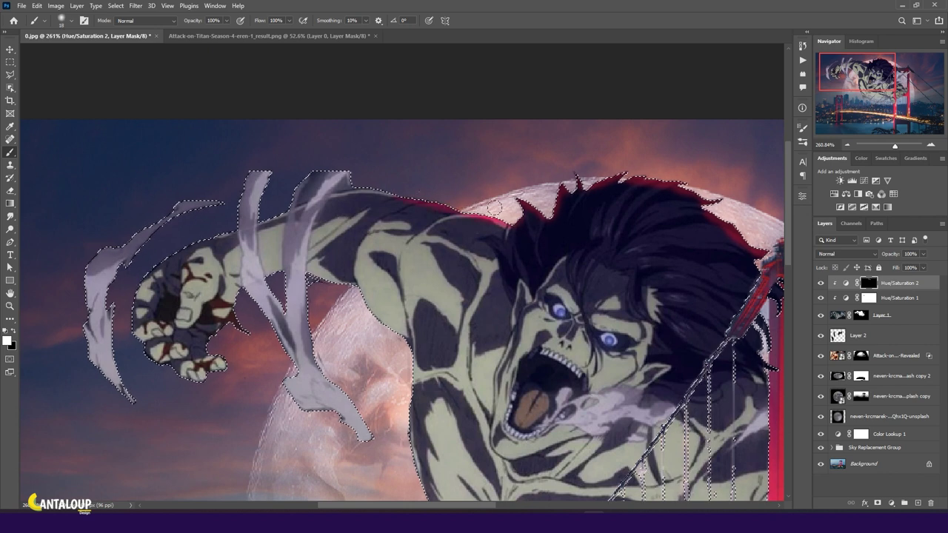
mouse_move(345, 158)
mouse_down()
mouse_move(318, 162)
mouse_move(145, 262)
mouse_move(224, 351)
mouse_up()
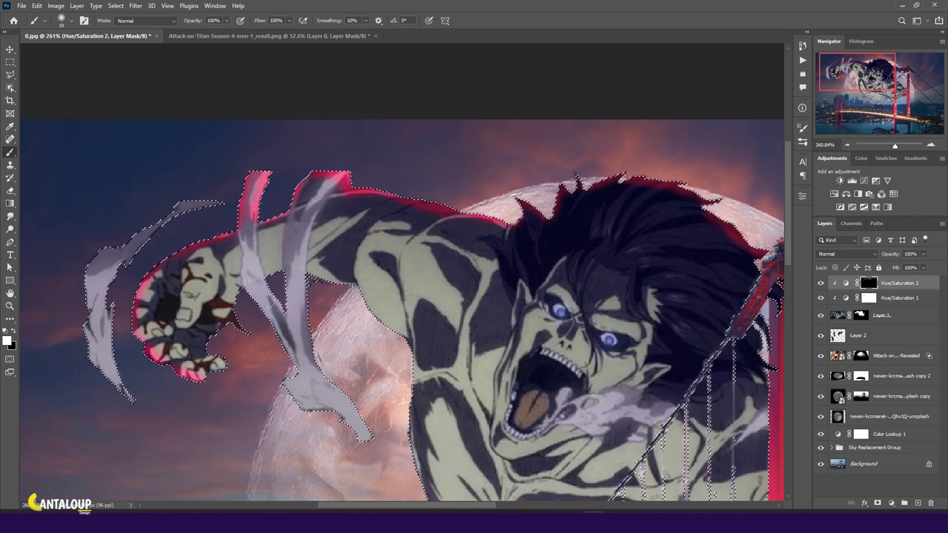
mouse_move(264, 287)
mouse_down()
mouse_move(272, 276)
mouse_move(366, 315)
mouse_up()
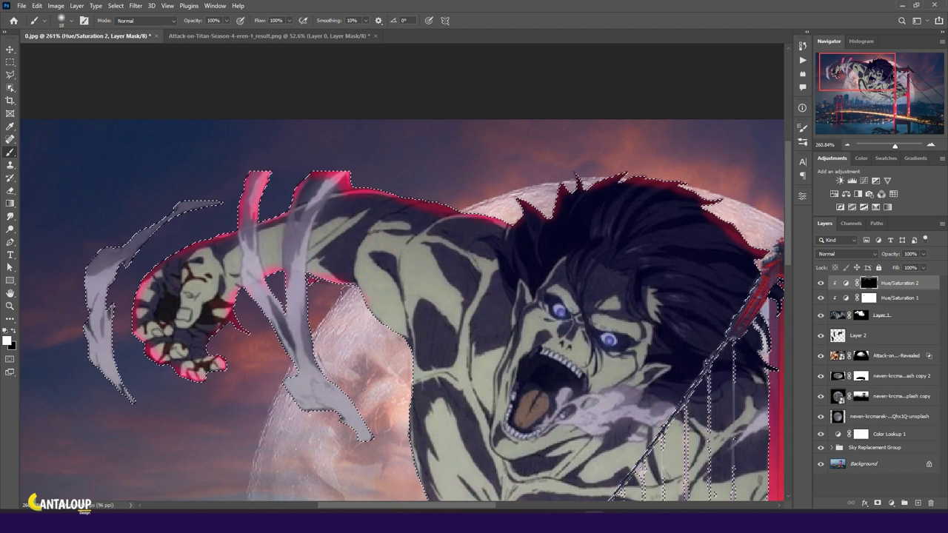
scroll(352, 325, up, 2)
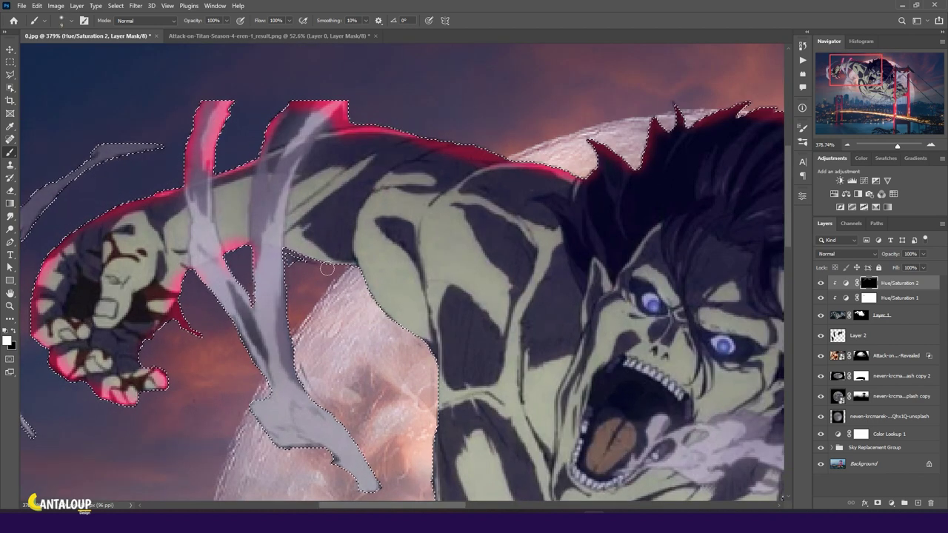
drag(342, 271, 439, 366)
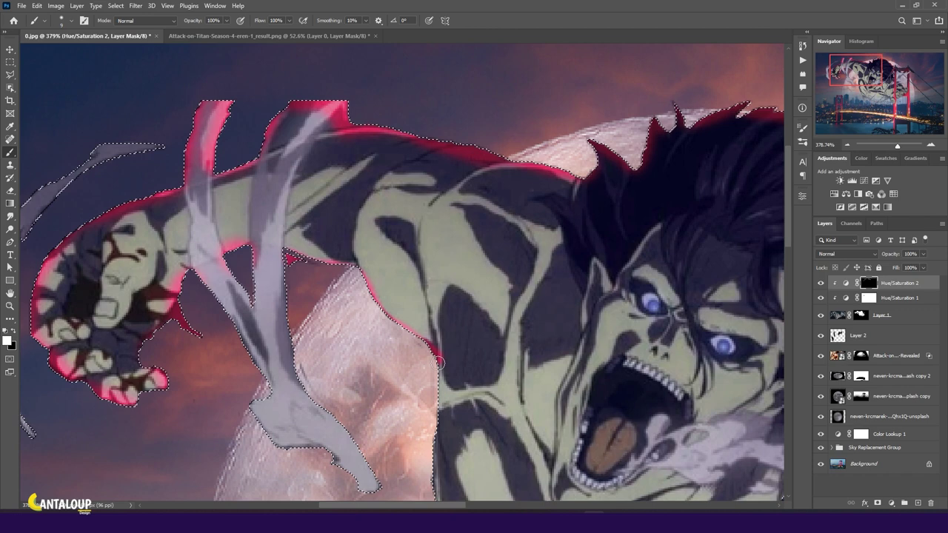
scroll(428, 409, down, 5)
key(bracketright)
scroll(248, 323, down, 5)
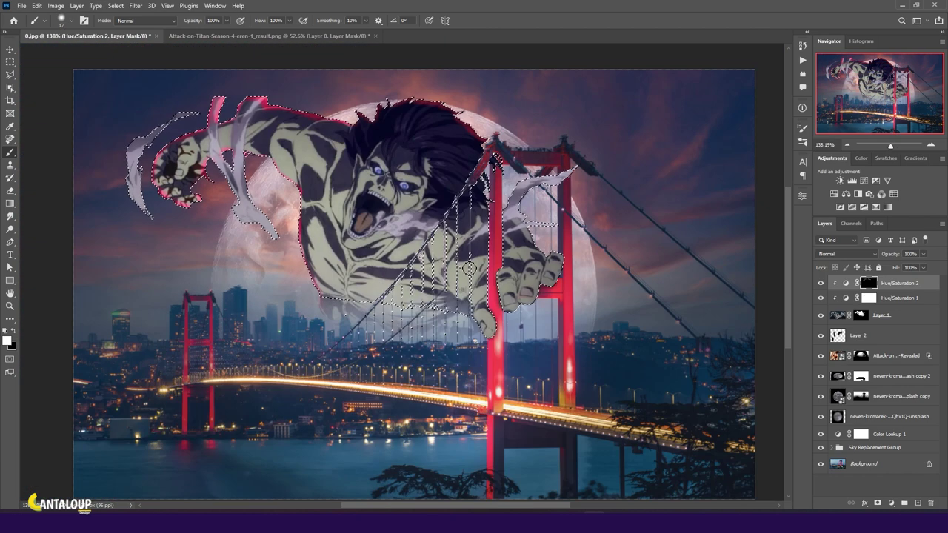
scroll(482, 350, up, 2)
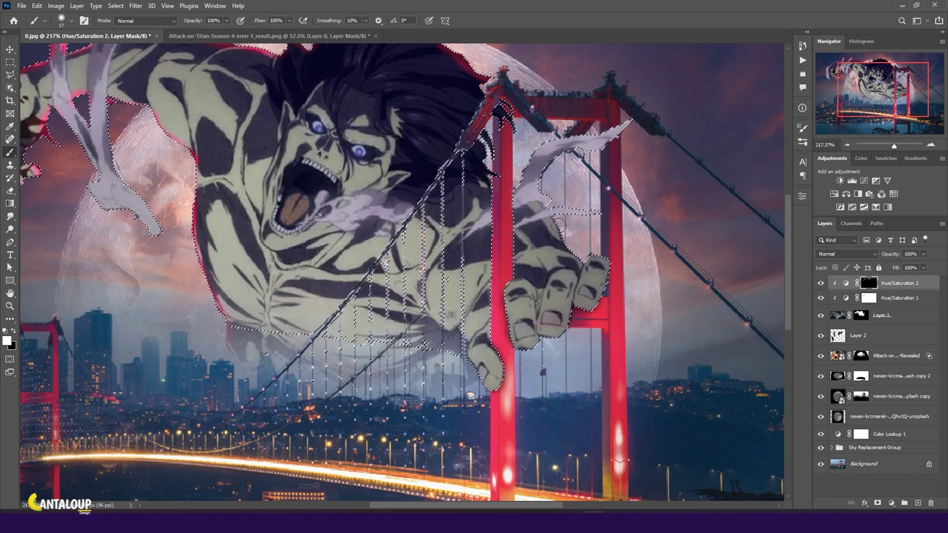
key(5)
key(2)
key(shift+3)
key(shift+6)
scroll(431, 121, down, 2)
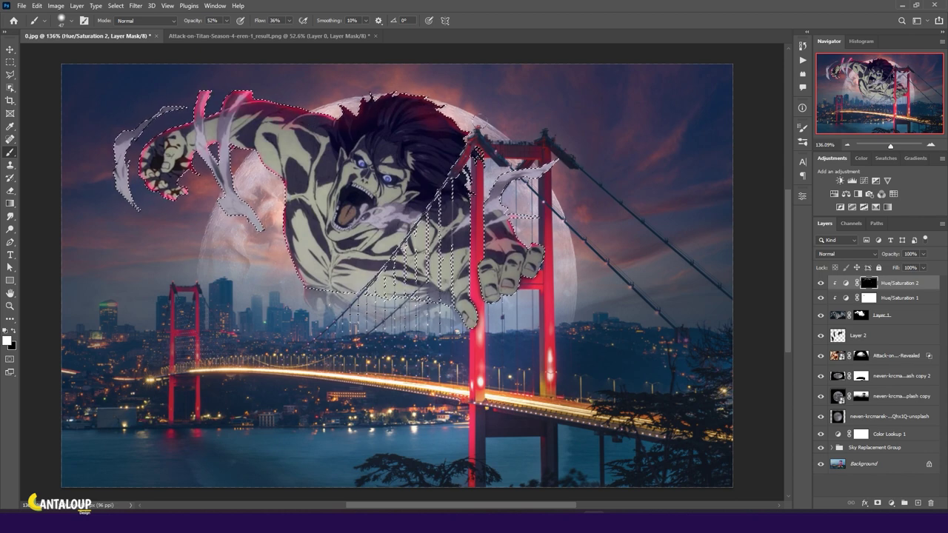
scroll(433, 141, down, 1)
scroll(215, 115, up, 2)
key(x)
key(0)
key(shift+0)
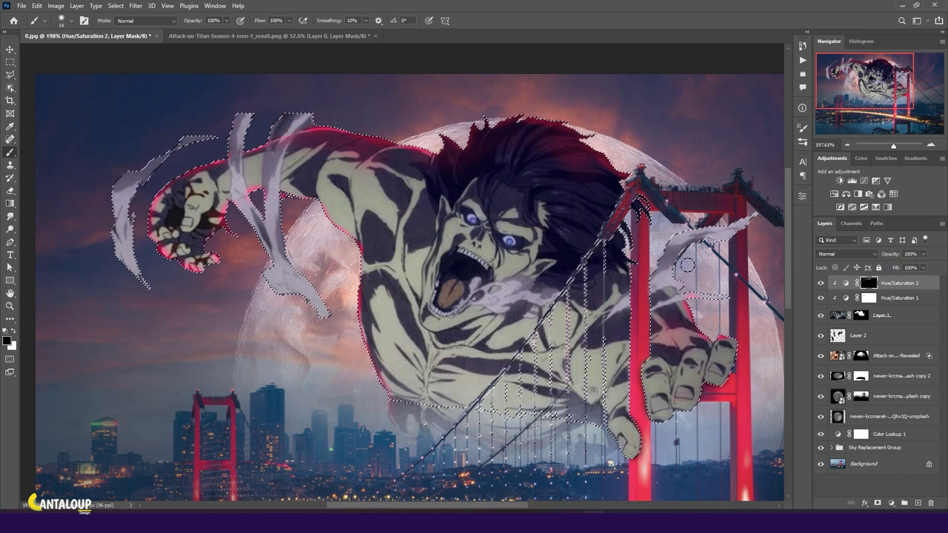
scroll(226, 241, down, 3)
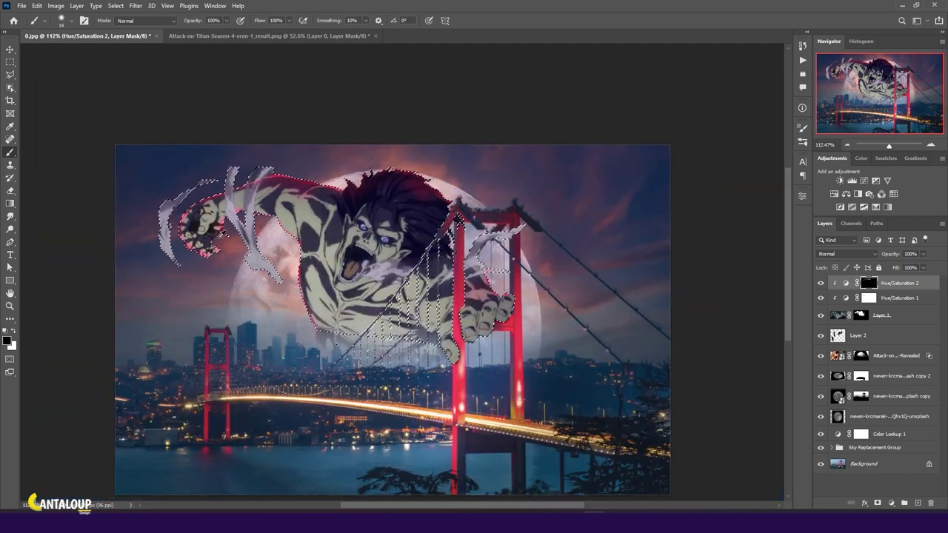
- Toggle the pink tint to compare and nudge Hue/Saturation 1's hue slightly
click(820, 284)
click(820, 283)
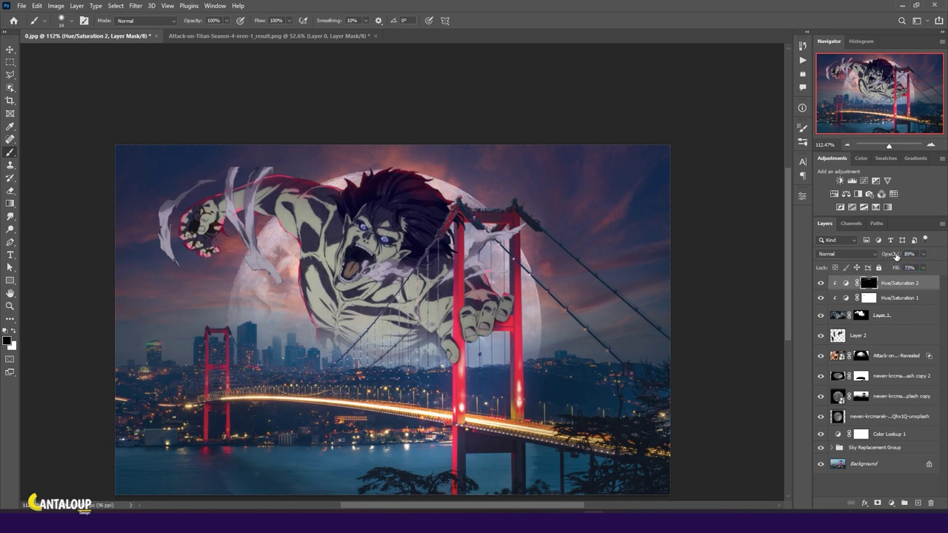
click(854, 299)
drag(745, 264, 748, 265)
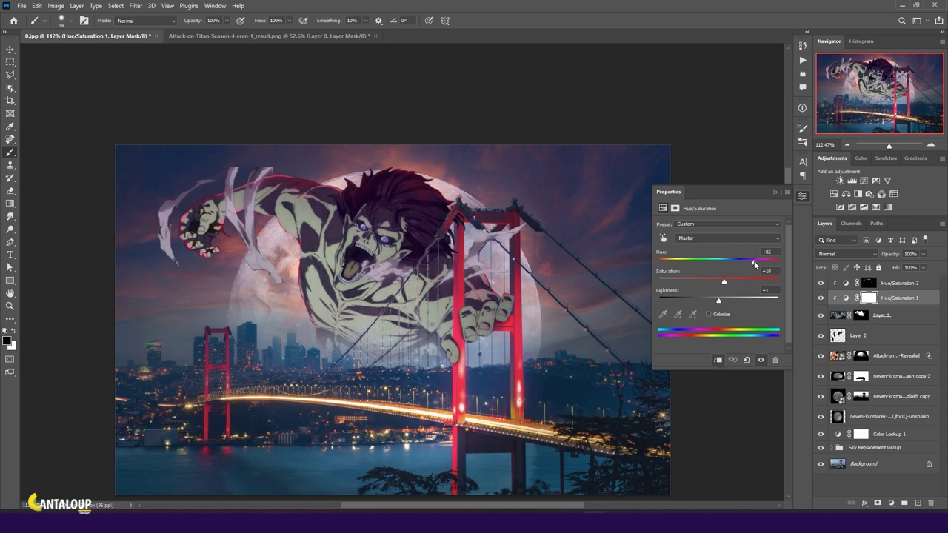
- Add Hue/Saturation 3 with Colorize at Hue 327 and 63% fill, placed above Hue/Saturation 1
click(775, 192)
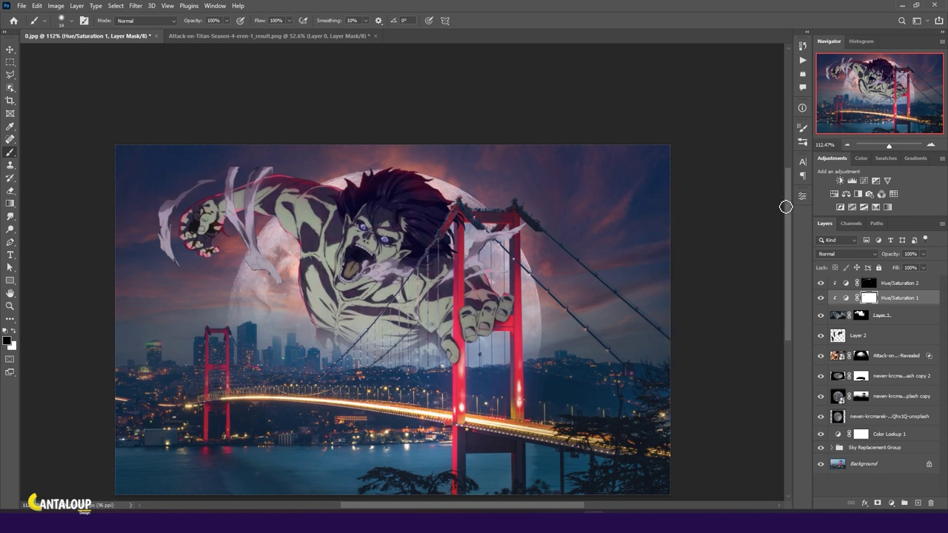
click(834, 193)
click(708, 314)
drag(747, 262, 768, 263)
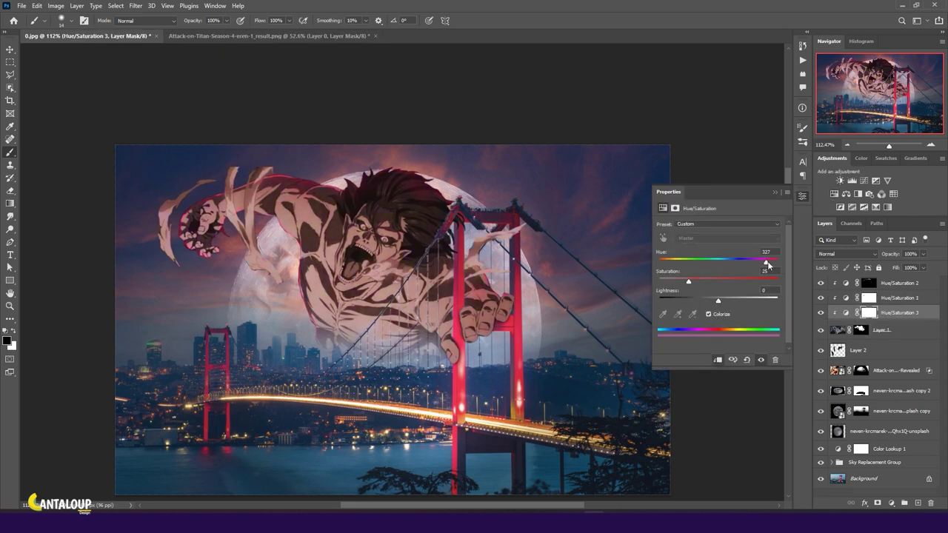
click(775, 193)
drag(896, 267, 883, 256)
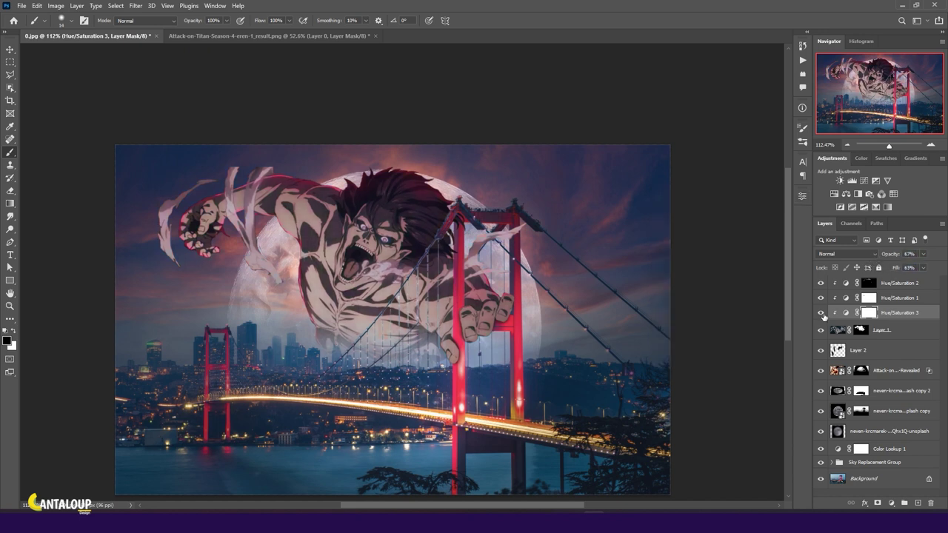
drag(892, 314, 822, 303)
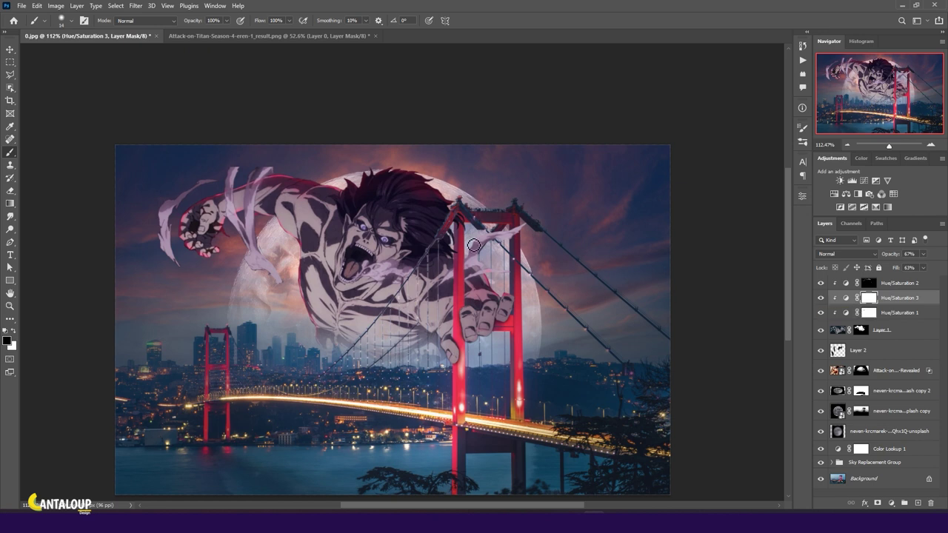
- Add an Exposure adjustment to the titan set to about +2.8
click(872, 282)
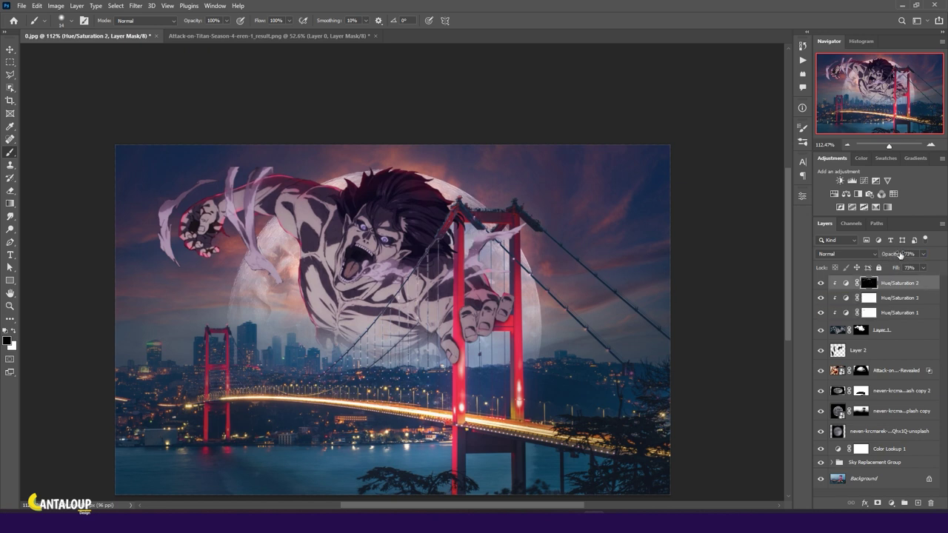
click(875, 180)
mouse_move(718, 248)
mouse_down()
mouse_move(744, 250)
mouse_move(728, 267)
mouse_move(749, 248)
mouse_up()
- Invert the Exposure mask, then paint white to brighten the titan's shoulder and hair edges
click(870, 289)
key(ctrl+i)
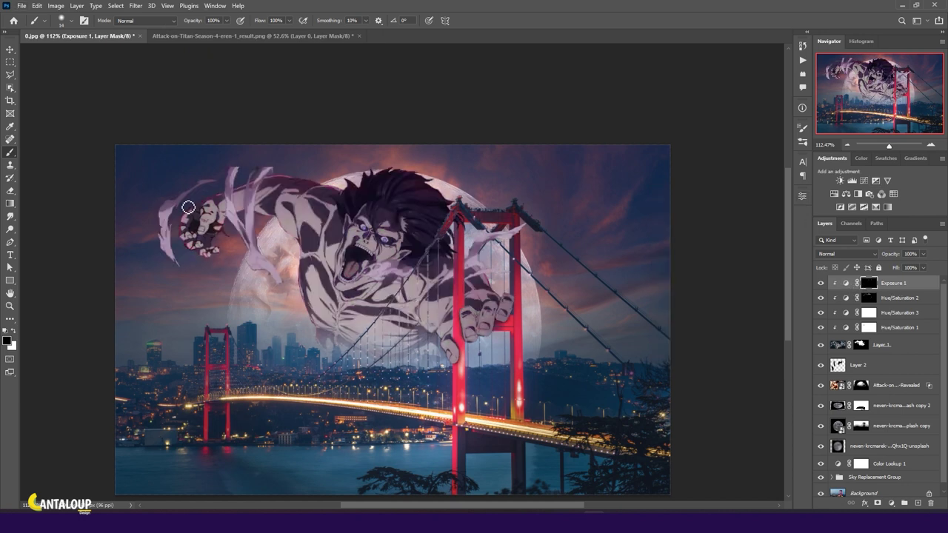
scroll(447, 172, up, 2)
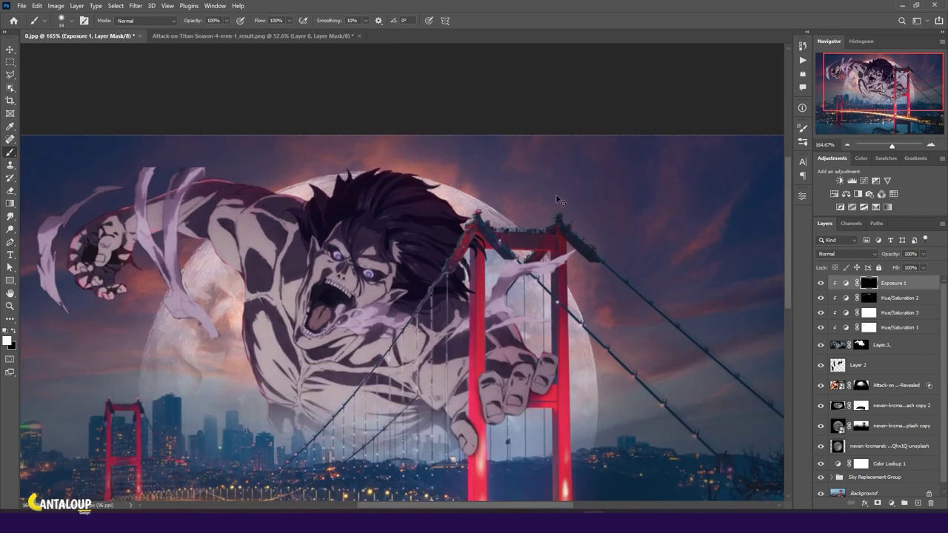
scroll(447, 182, up, 3)
drag(260, 208, 219, 212)
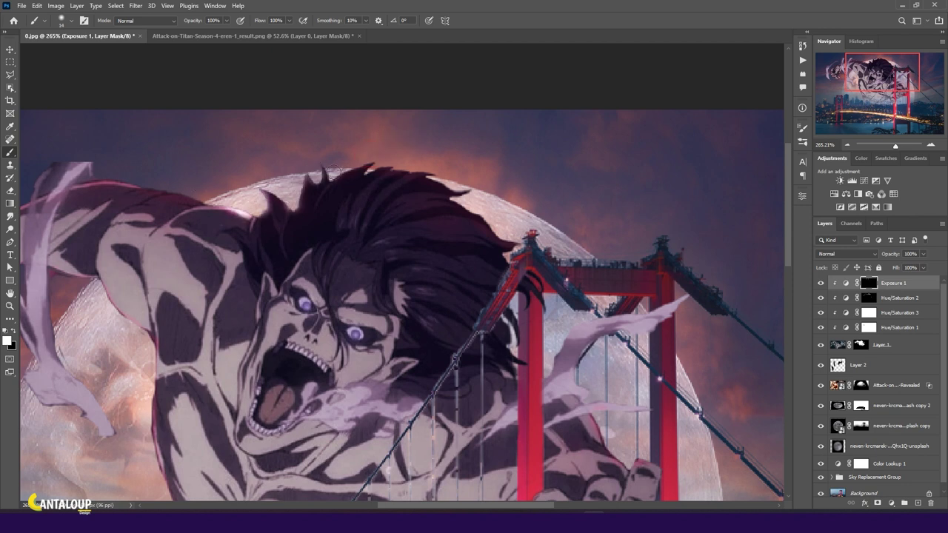
drag(473, 205, 473, 206)
scroll(511, 252, down, 2)
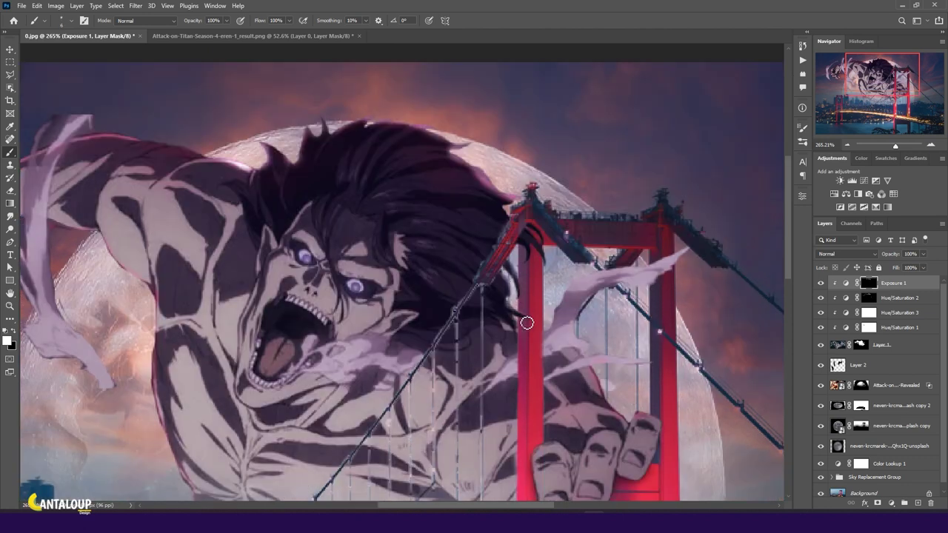
scroll(526, 323, down, 2)
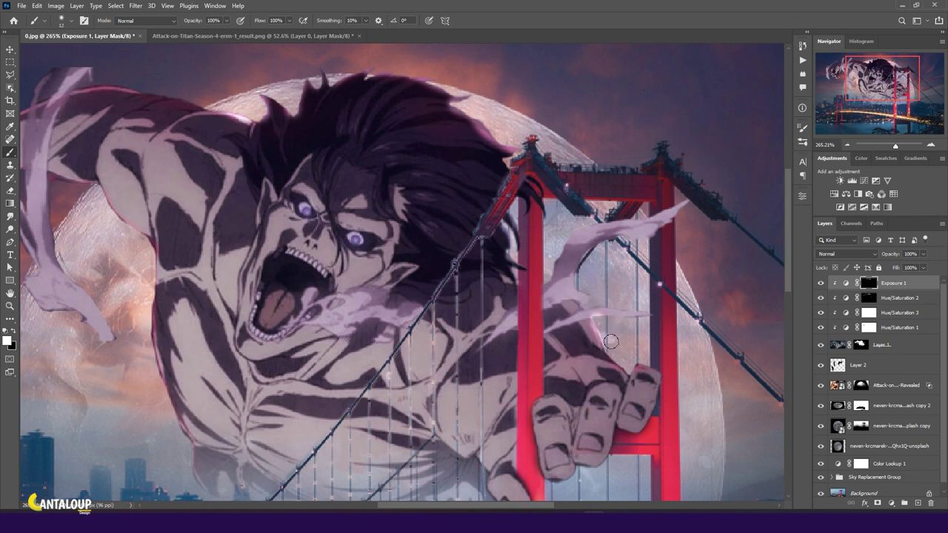
scroll(725, 379, down, 2)
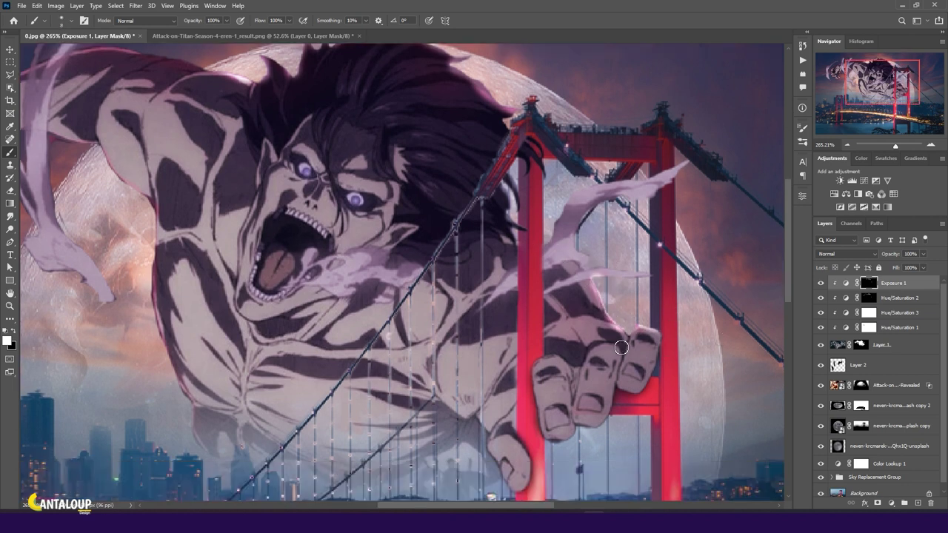
- Brighten the pale strands along the top of the titan's upper arm
drag(621, 347, 493, 254)
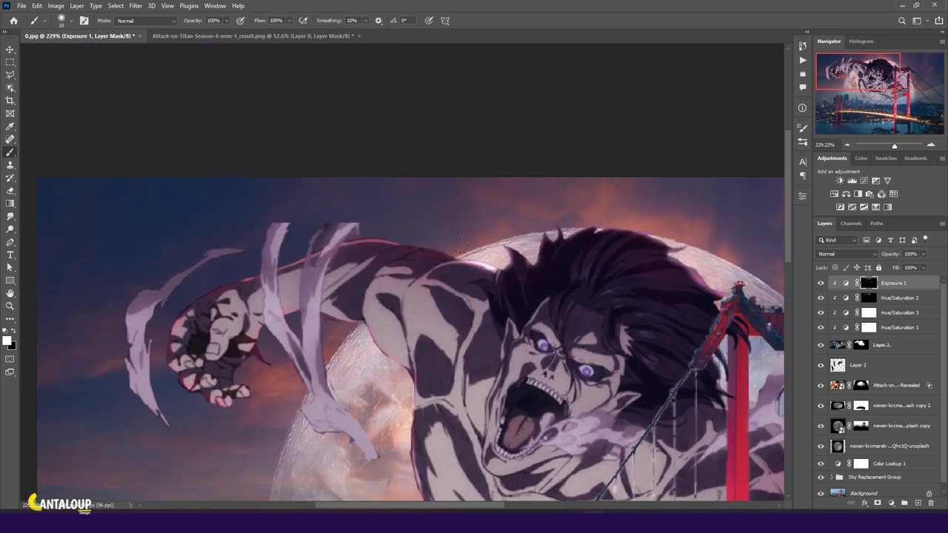
mouse_move(402, 232)
mouse_down()
mouse_move(319, 235)
mouse_move(231, 264)
mouse_move(144, 334)
mouse_up()
scroll(148, 326, down, 2)
drag(167, 271, 159, 317)
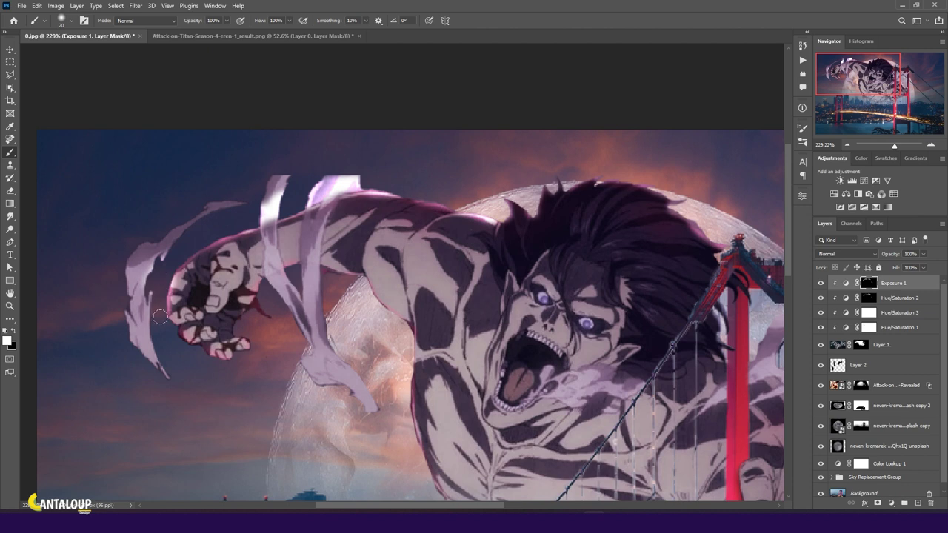
scroll(264, 372, down, 2)
mouse_move(240, 279)
mouse_down()
mouse_move(307, 221)
mouse_move(376, 258)
mouse_up()
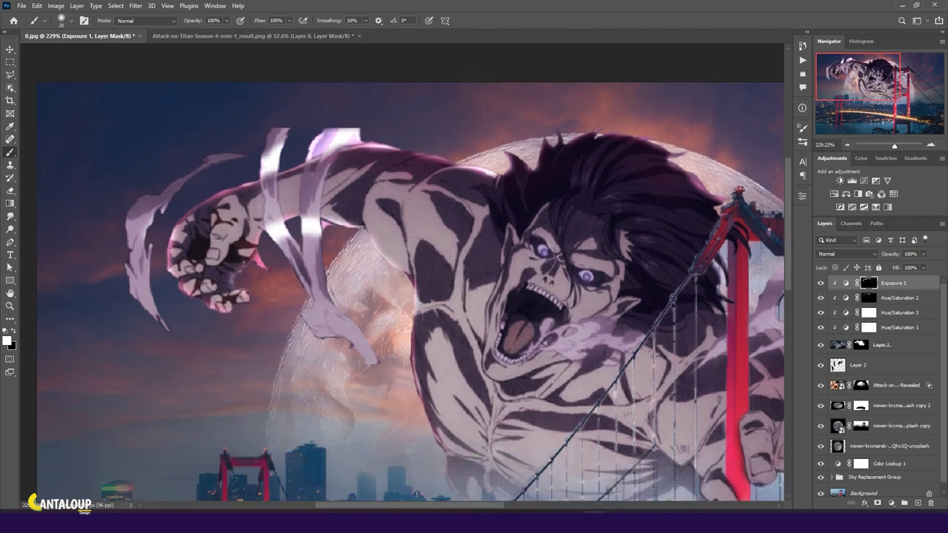
scroll(394, 349, down, 4)
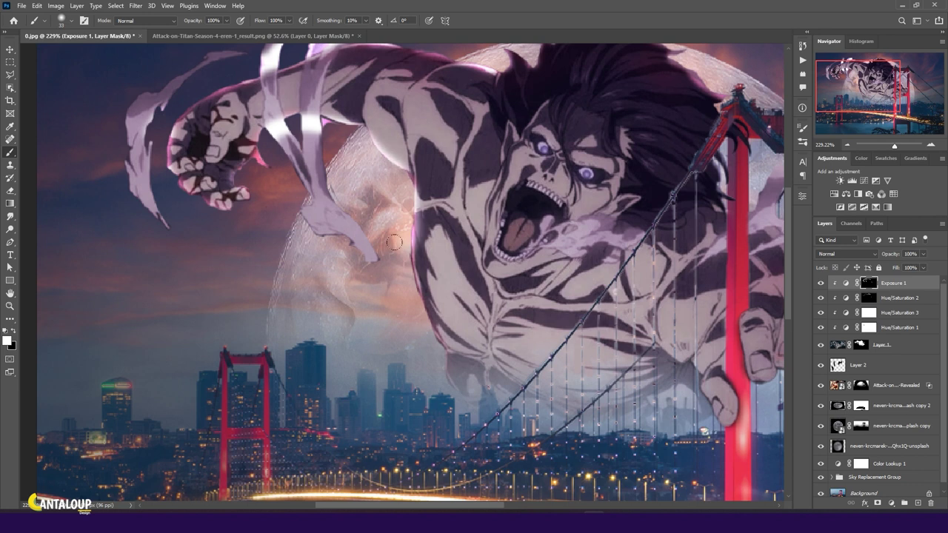
scroll(396, 286, down, 2)
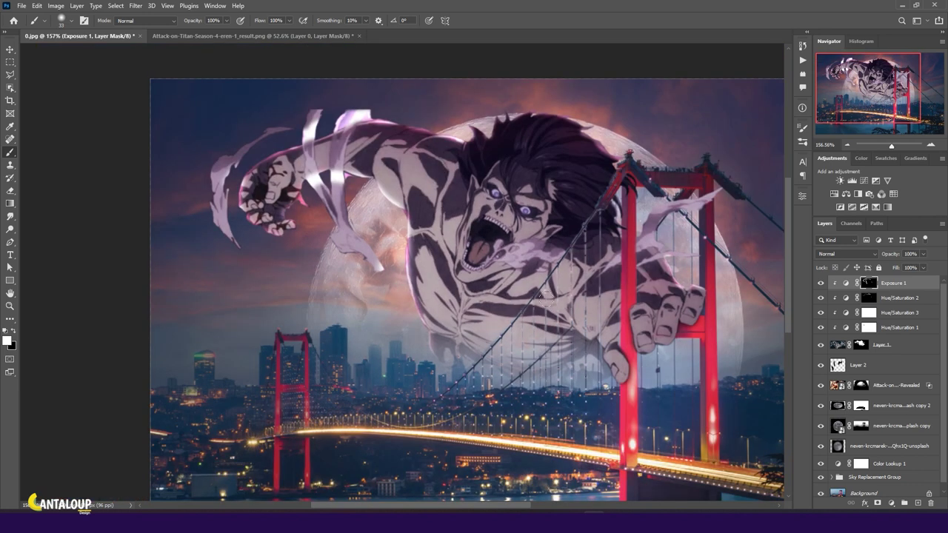
- Lower the Exposure layer to 56% opacity and 80% fill, and paint black to tone down the arm
mouse_move(893, 258)
mouse_down()
mouse_move(878, 260)
mouse_move(880, 271)
mouse_move(881, 256)
mouse_up()
scroll(303, 281, right, 3)
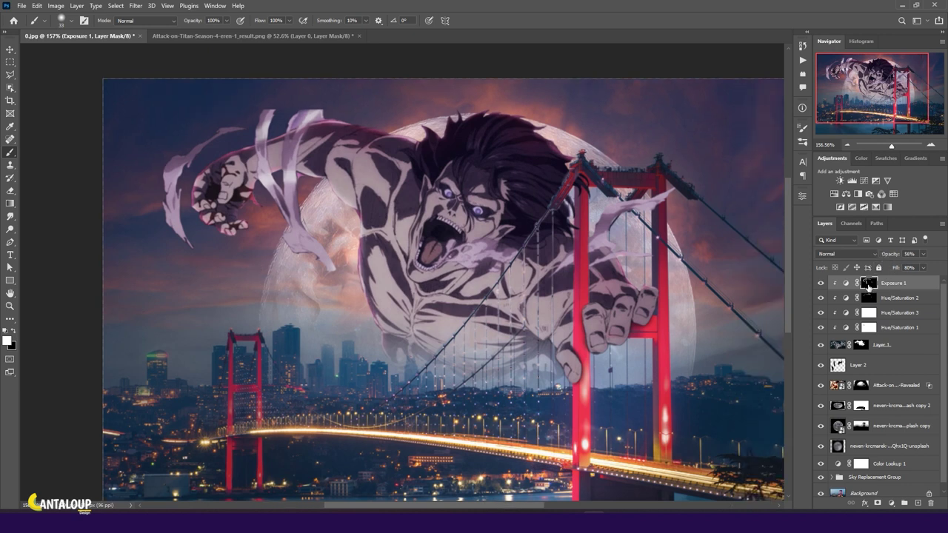
key(x)
scroll(299, 152, up, 2)
drag(353, 149, 274, 160)
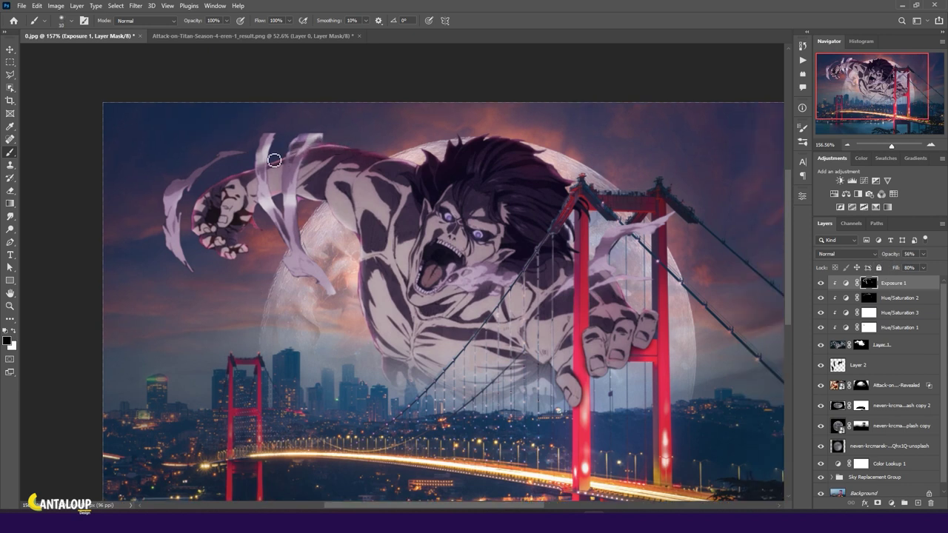
drag(322, 139, 258, 146)
drag(295, 206, 301, 208)
scroll(274, 225, down, 4)
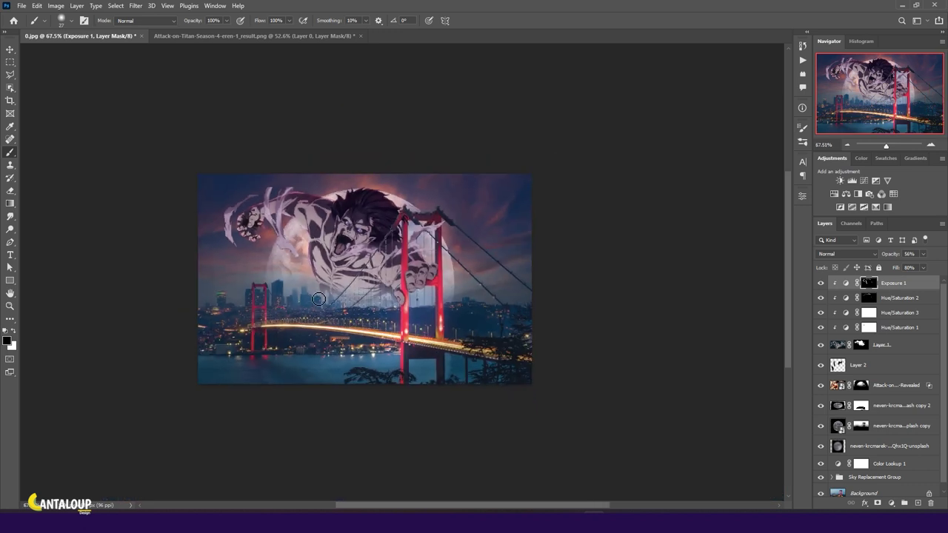
scroll(471, 284, up, 2)
- Select the Color Dodge city photo layer and raise its Fill to 92%
key(v)
click(643, 276)
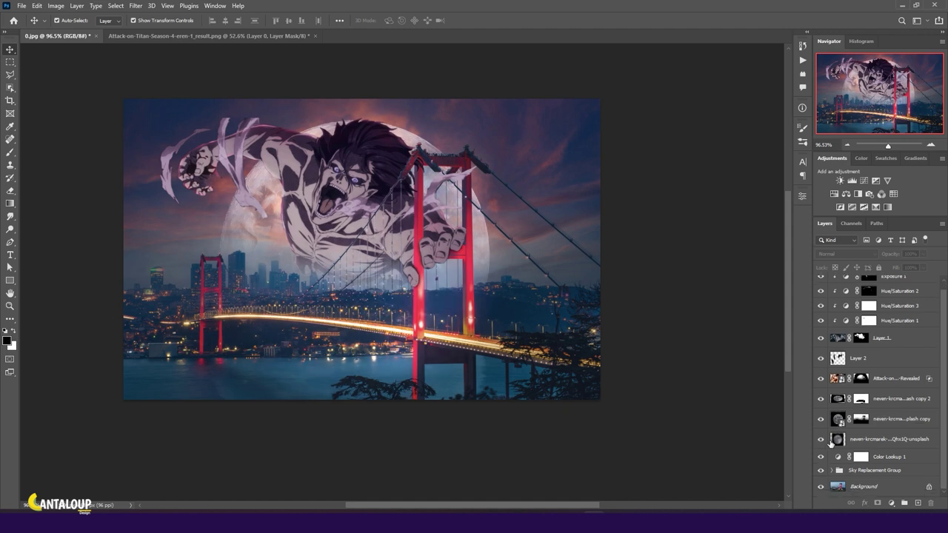
click(889, 446)
drag(895, 269, 904, 271)
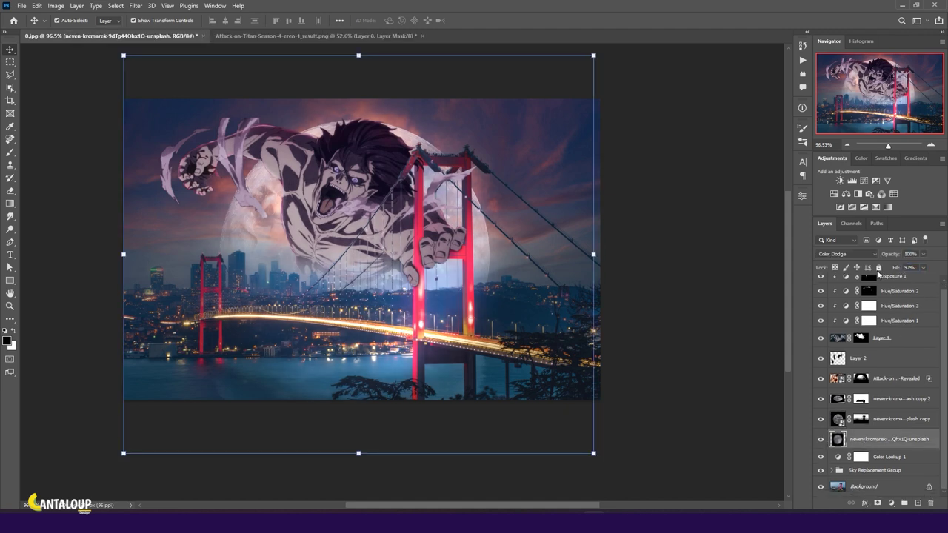
- Copy the copy layer's mask onto the Color Dodge layer and toggle visibility to compare the glow
click(820, 440)
ctrl+click(861, 421)
click(876, 501)
click(820, 441)
click(820, 441)
click(820, 440)
click(821, 441)
click(819, 441)
click(820, 441)
click(820, 440)
click(820, 440)
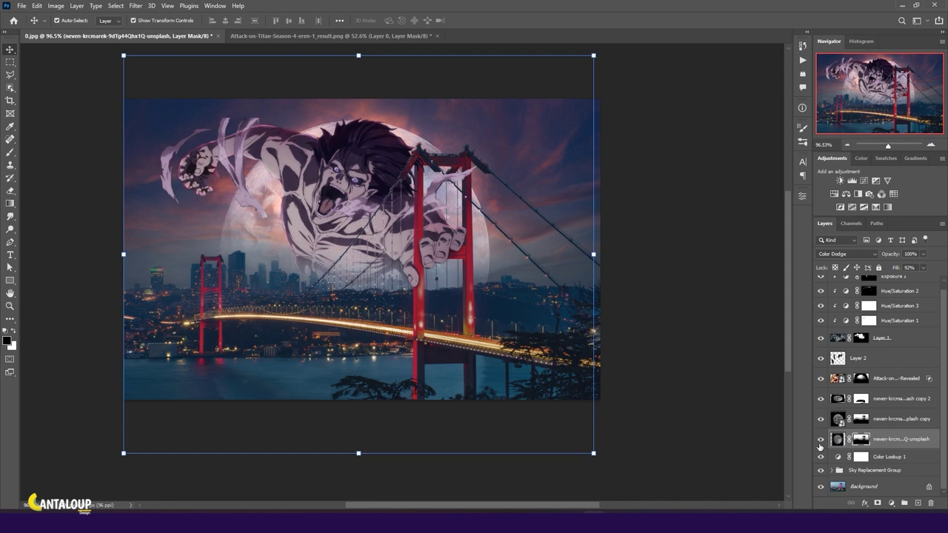
- Clear the selection, restore the layer's mask, and set up the brush to paint white on it
click(820, 441)
click(820, 441)
key(ctrl+z)
click(819, 440)
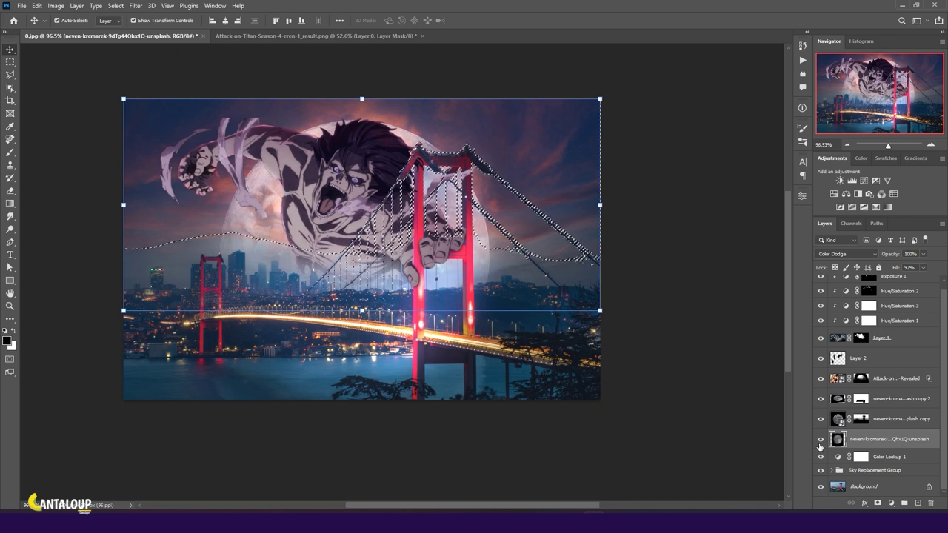
key(ctrl+d)
key(ctrl+z)
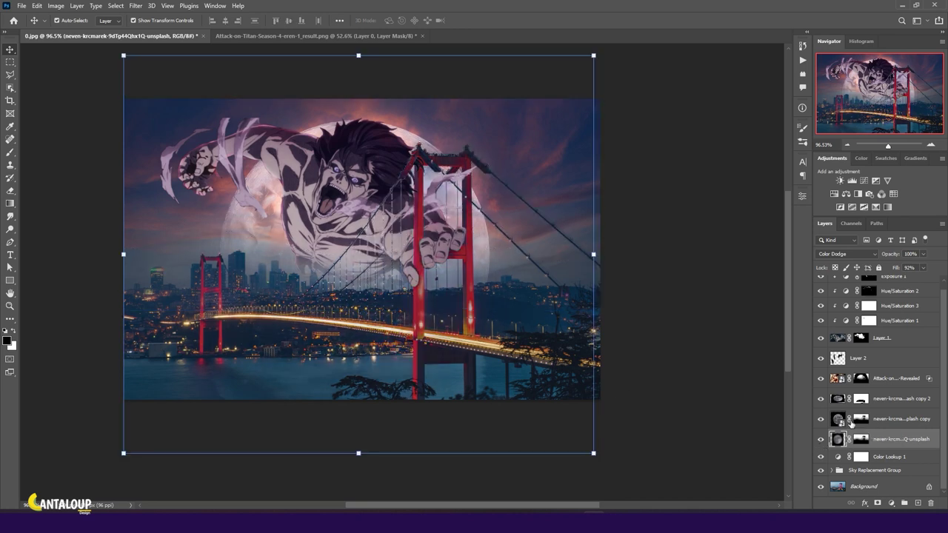
click(860, 439)
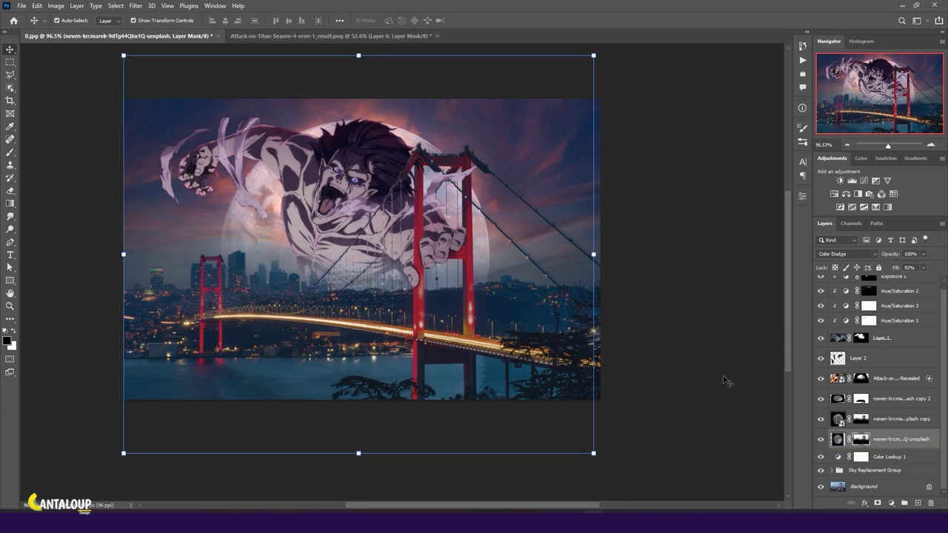
click(9, 154)
key(x)
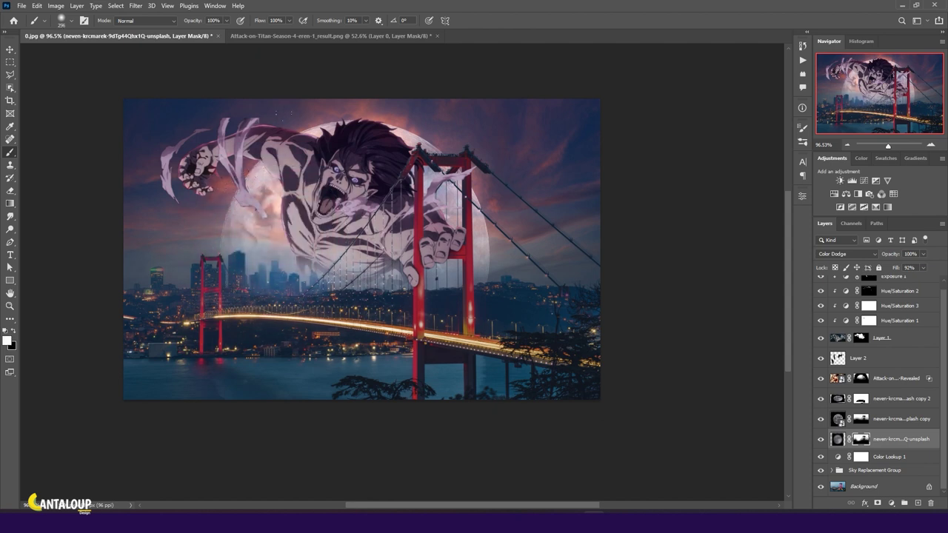
- Paint the mask to reveal glow on the city lights and brighter sky between the tower legs
drag(281, 363, 384, 355)
mouse_move(325, 335)
mouse_down()
mouse_move(389, 346)
mouse_move(394, 368)
mouse_up()
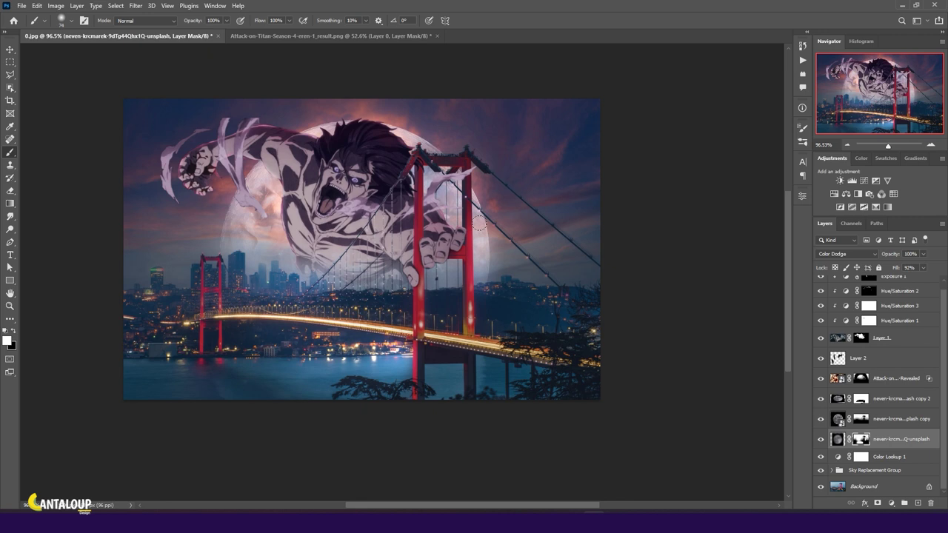
scroll(436, 192, up, 2)
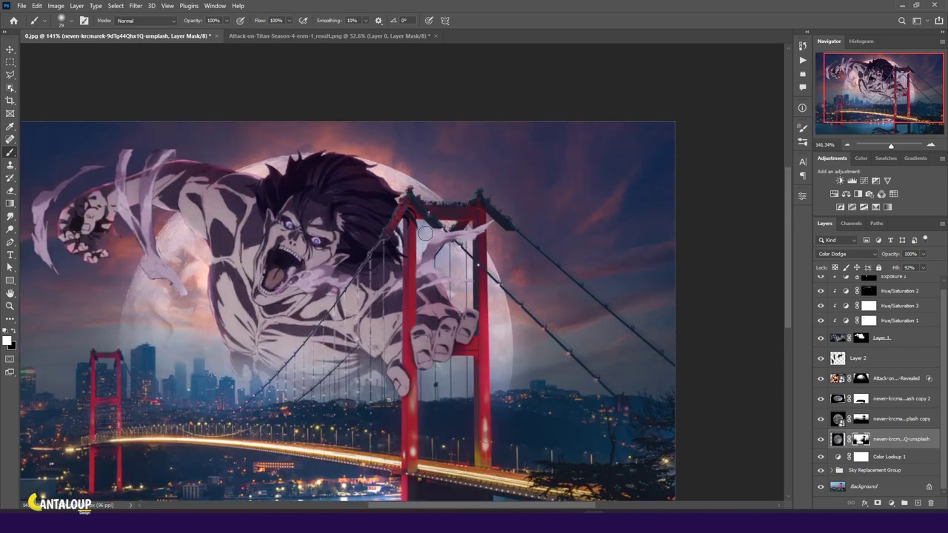
mouse_move(461, 379)
mouse_down()
mouse_move(429, 396)
mouse_move(441, 370)
mouse_up()
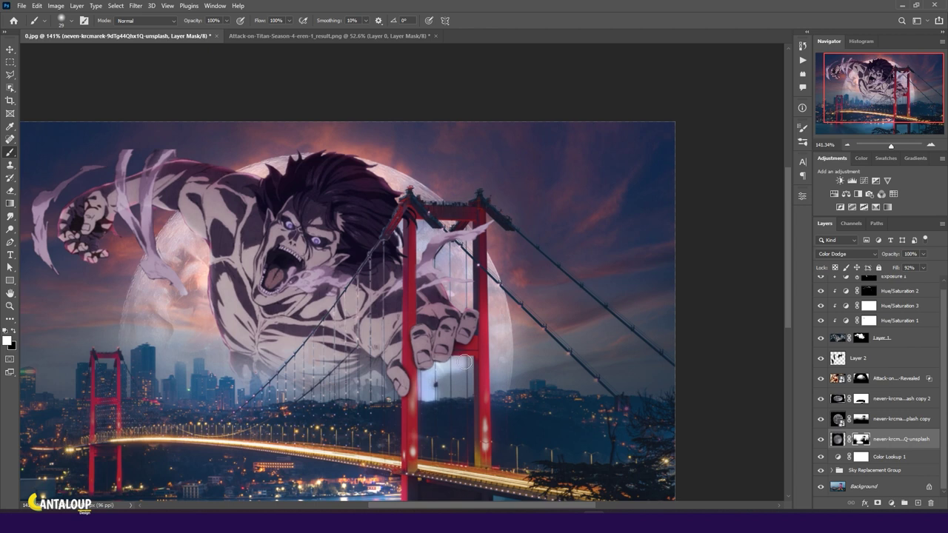
scroll(391, 396, down, 1)
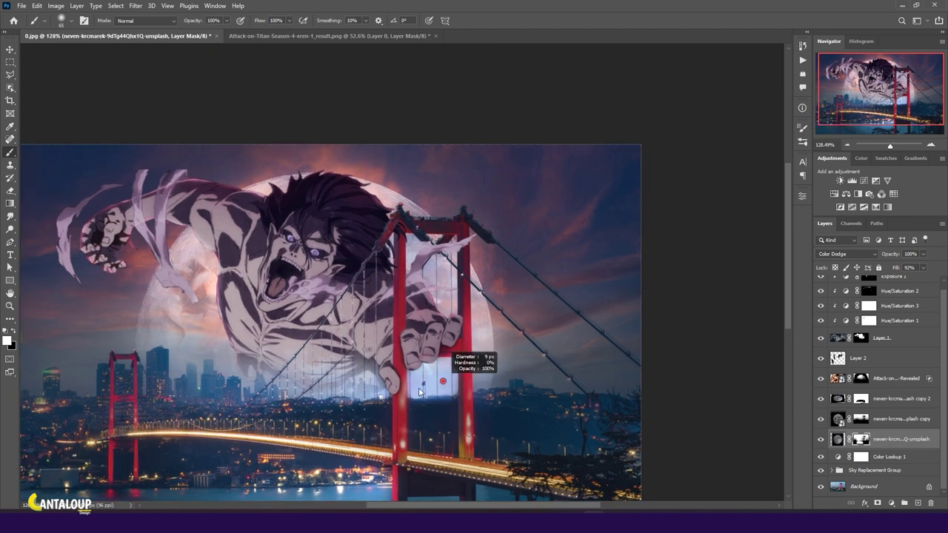
scroll(437, 348, down, 2)
- Toggle the city layer to compare, then return to the Move tool
click(820, 439)
key(v)
scroll(903, 355, up, 1)
- Duplicate the titan's Layer 1 and flip the copy vertically
click(908, 347)
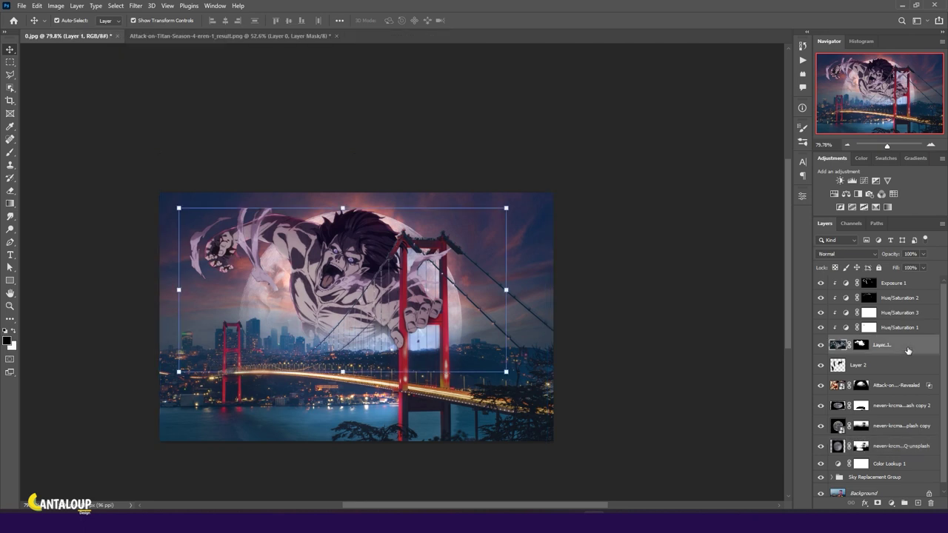
drag(907, 350, 900, 434)
key(ctrl+t)
right_click(355, 230)
click(385, 424)
right_click(366, 254)
click(391, 456)
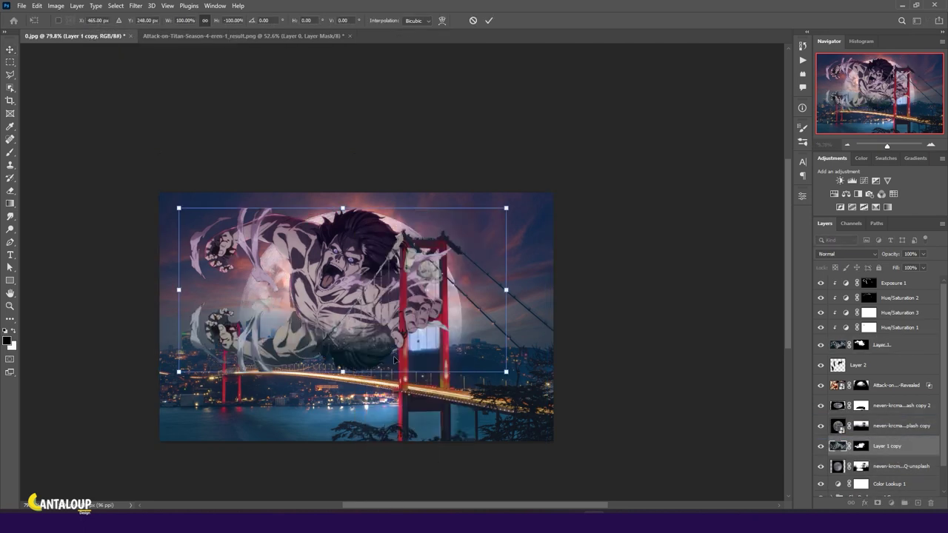
- Move and squash the flipped titan copy down onto the water below the bridge
drag(391, 259, 391, 346)
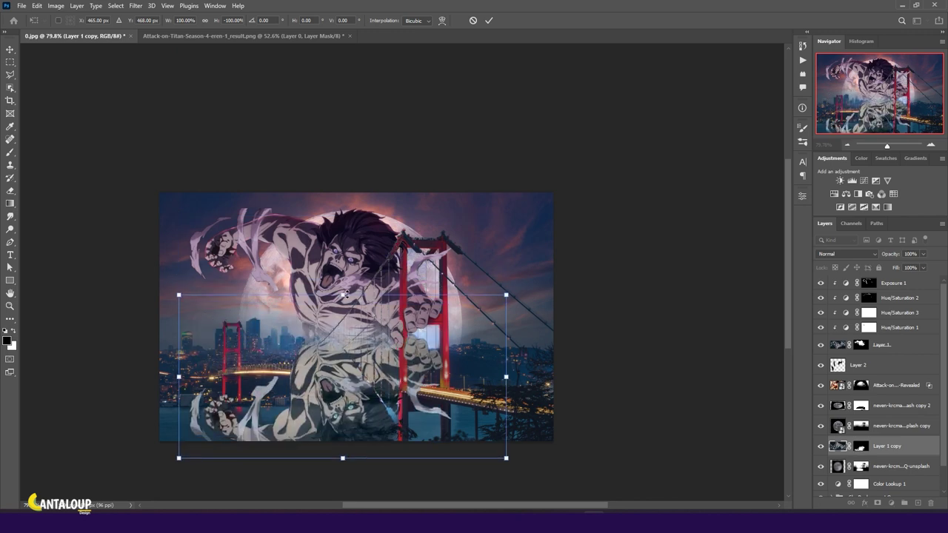
drag(342, 294, 341, 370)
drag(337, 413, 338, 428)
click(488, 21)
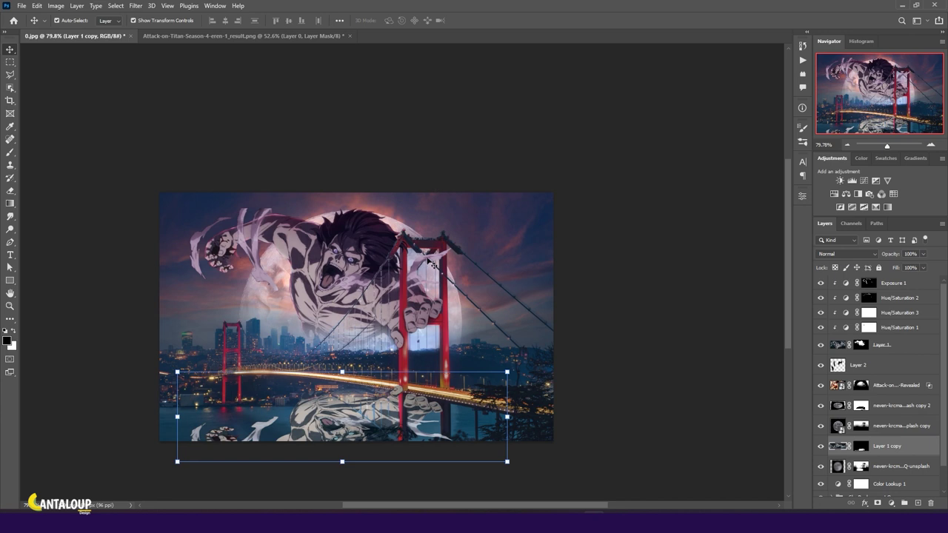
drag(343, 491, 343, 383)
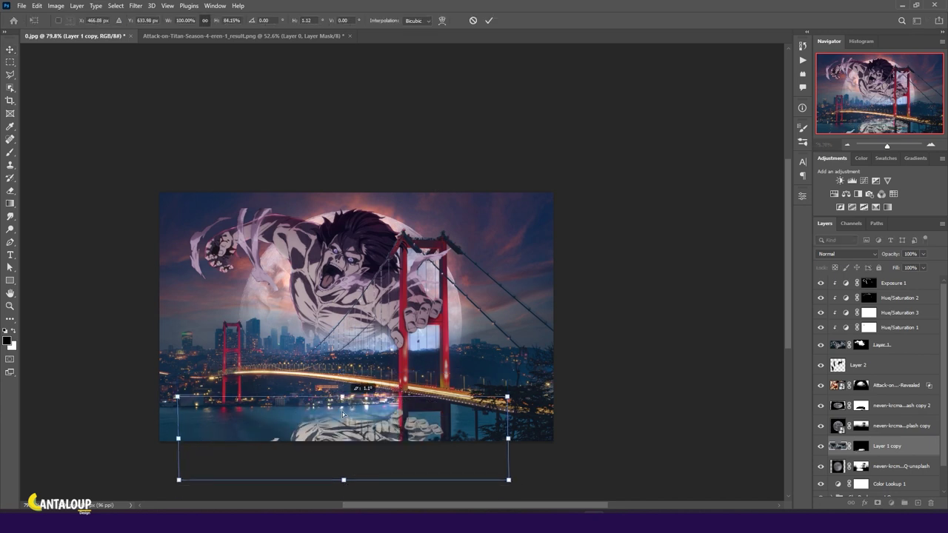
mouse_move(344, 480)
mouse_down()
mouse_move(343, 443)
mouse_move(341, 497)
mouse_move(342, 471)
mouse_up()
drag(351, 342, 352, 367)
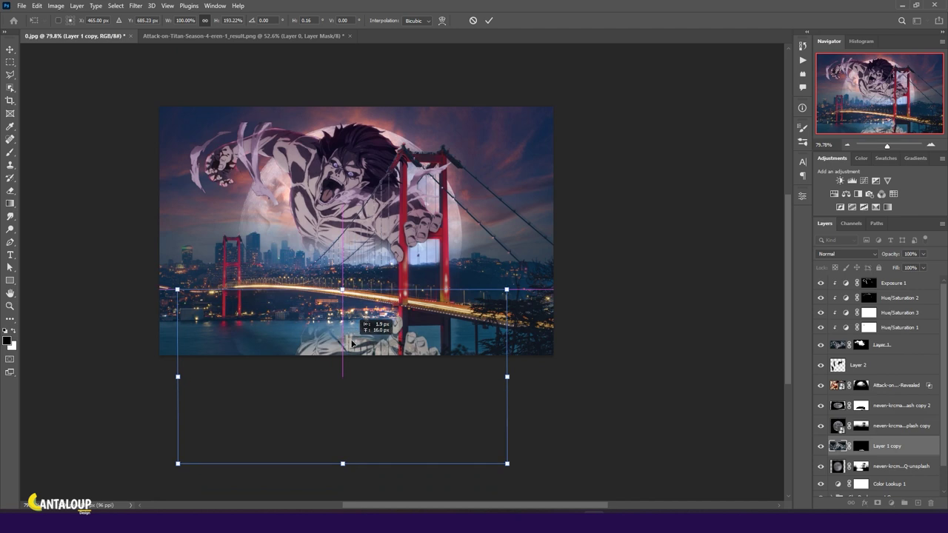
drag(352, 367, 344, 370)
drag(333, 462, 329, 372)
- Commit the reflection's transform and apply a 1.4 px Gaussian Blur to its mask
click(488, 20)
click(861, 446)
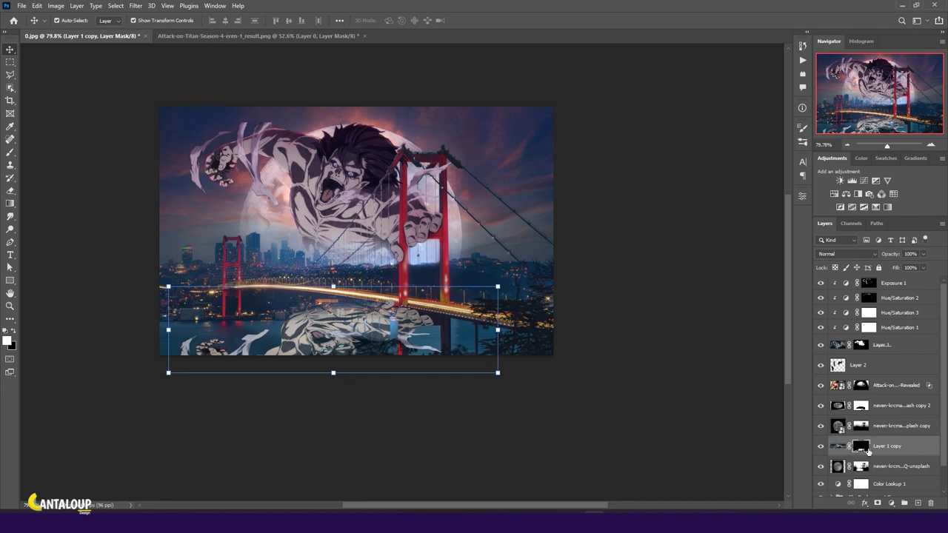
drag(316, 244, 318, 245)
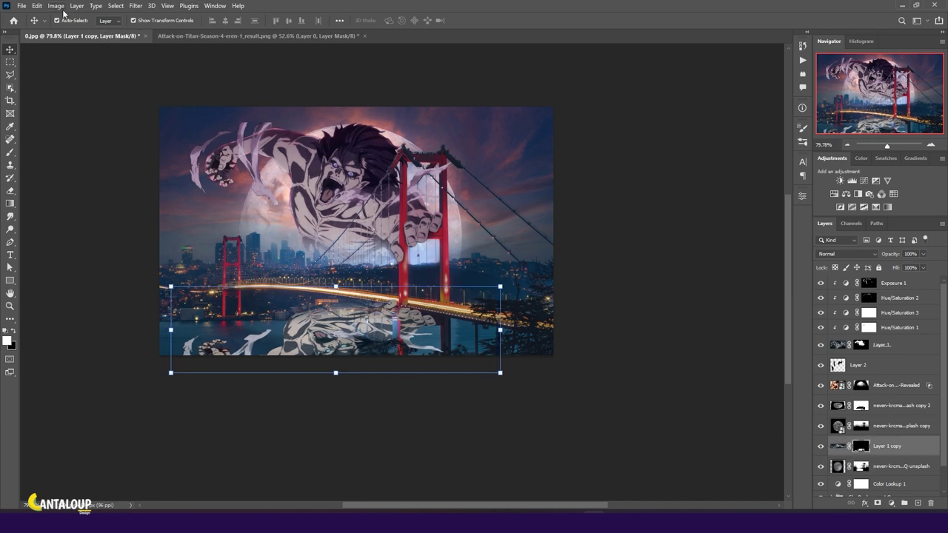
click(135, 5)
click(280, 157)
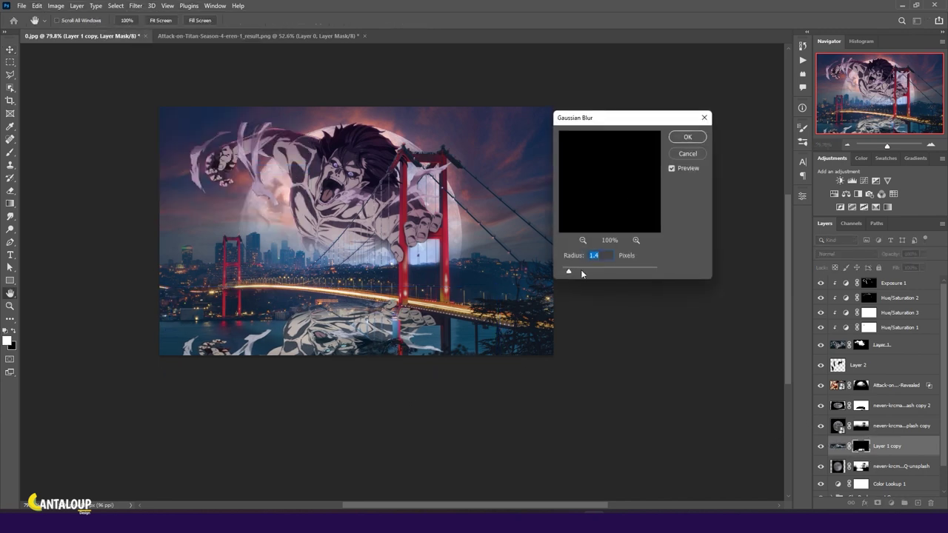
key(Return)
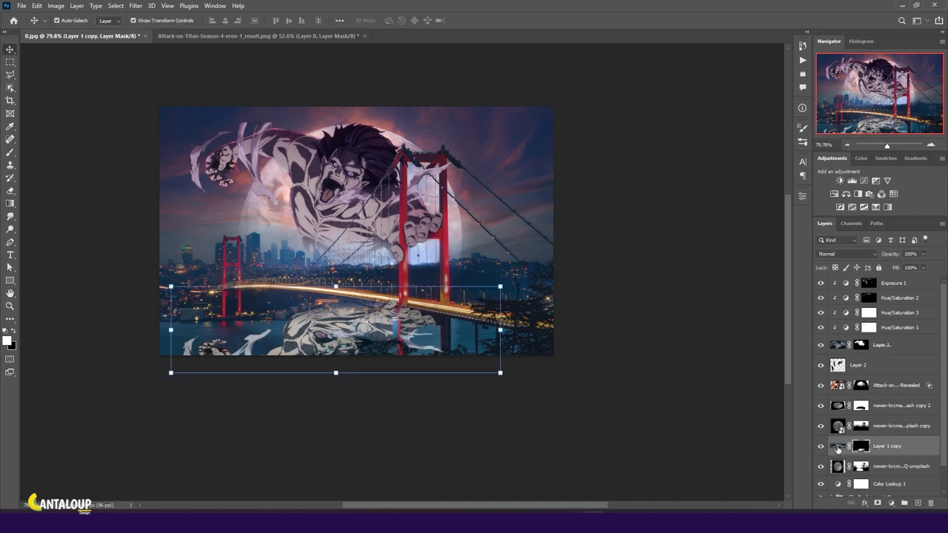
- Paint the reflection's mask over the reflected arm, then apply the layer mask
key(b)
scroll(413, 324, up, 3)
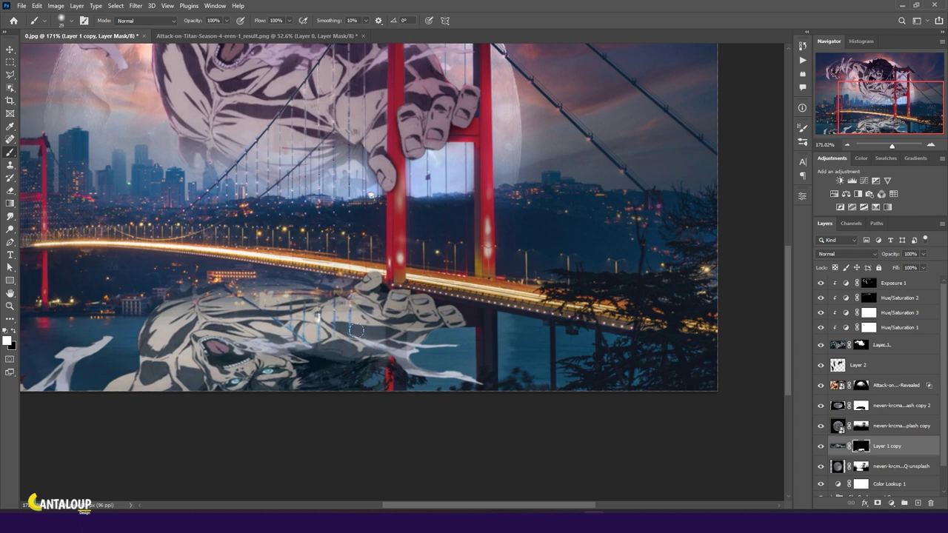
drag(356, 330, 234, 305)
scroll(340, 379, down, 2)
right_click(859, 446)
click(862, 384)
click(10, 50)
- Apply another slight Gaussian Blur to the merged reflection layer
click(135, 5)
mouse_move(141, 131)
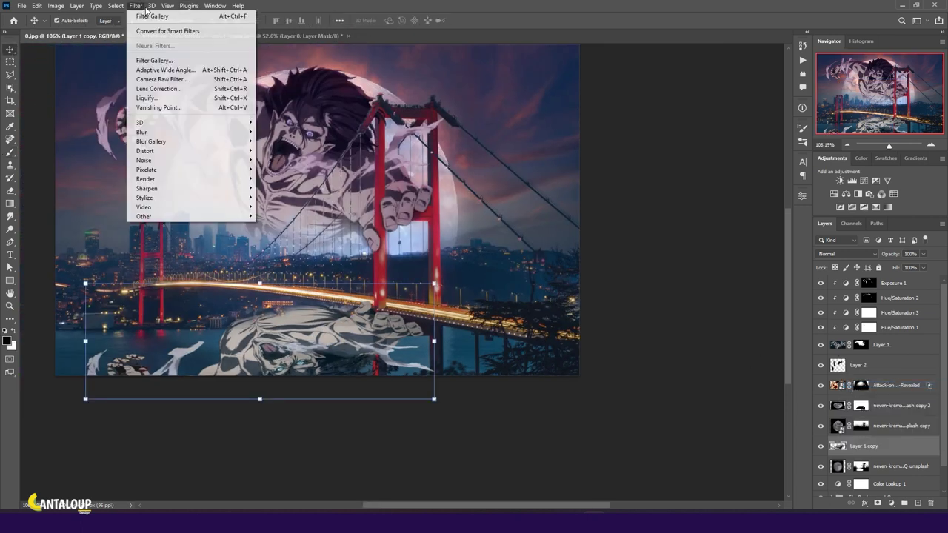
click(285, 177)
click(687, 137)
click(136, 6)
click(166, 74)
- Apply the Filter Gallery's Ocean Ripple effect to the titan's reflection
click(888, 43)
click(131, 6)
click(163, 66)
click(853, 32)
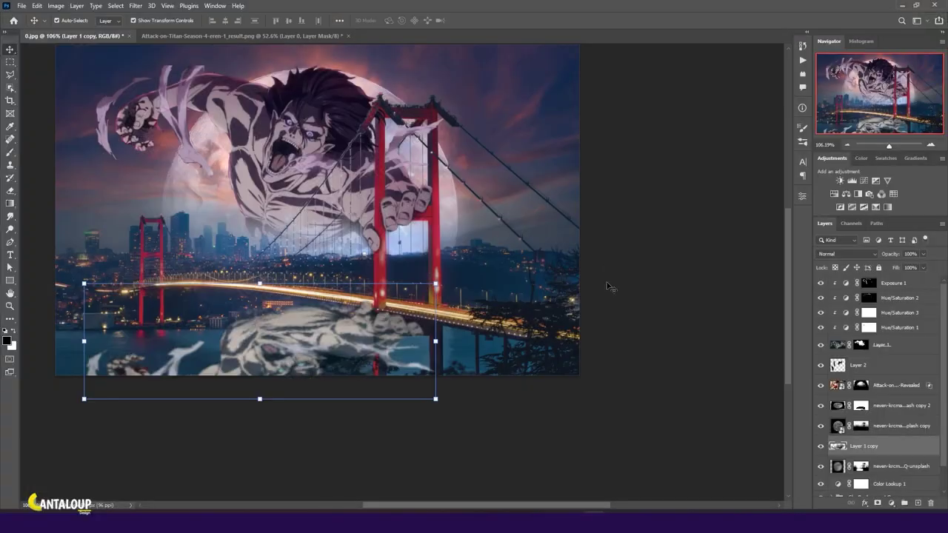
drag(453, 436, 437, 465)
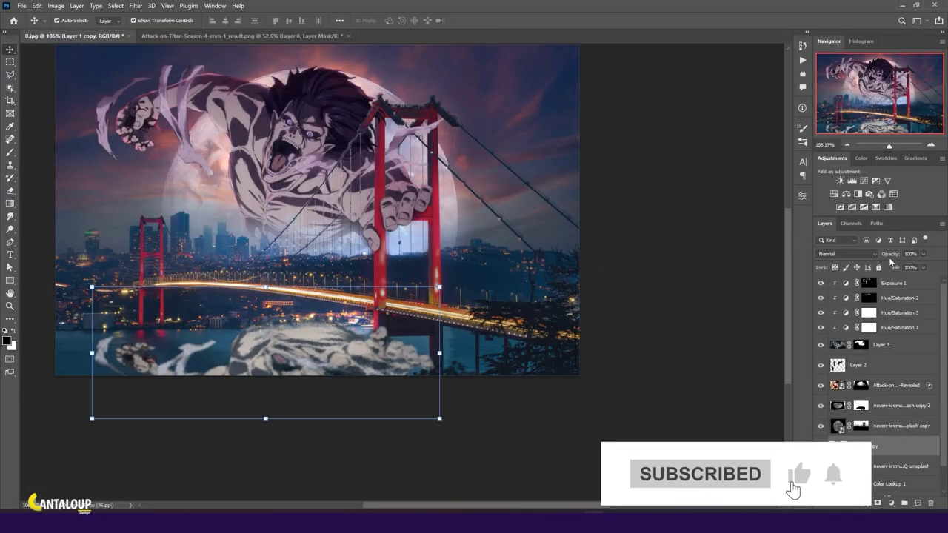
key(Escape)
- Smudge the reflection sideways like moving water, undoing the trial opacity changes
key(r)
mouse_move(119, 377)
mouse_down()
mouse_move(249, 338)
mouse_move(100, 334)
mouse_move(299, 377)
mouse_move(362, 364)
mouse_up()
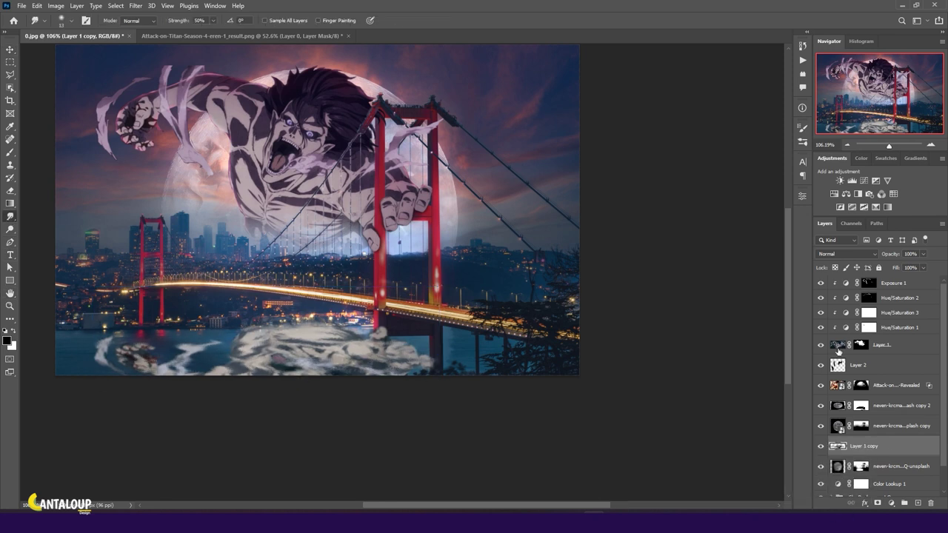
mouse_move(890, 254)
mouse_down()
mouse_move(885, 271)
mouse_move(876, 256)
mouse_up()
drag(893, 268, 900, 270)
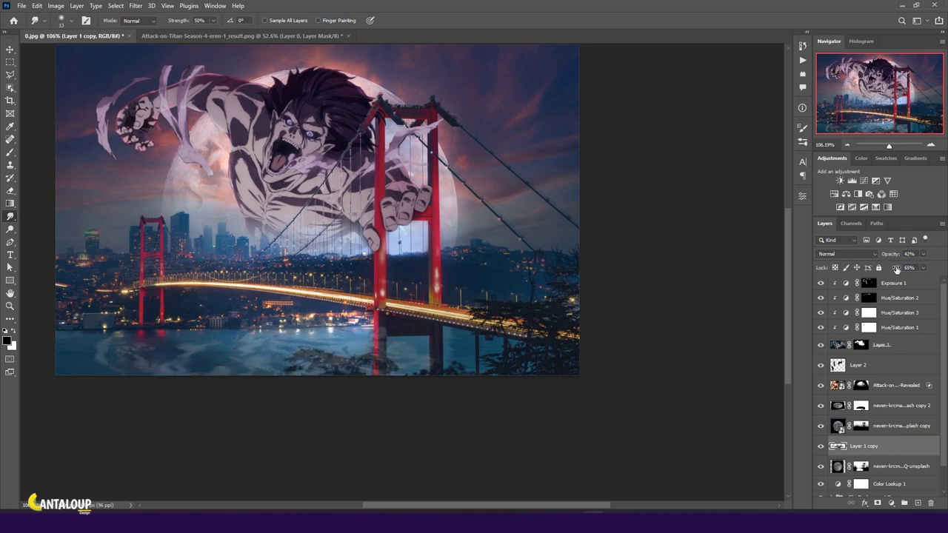
key(ctrl+z)
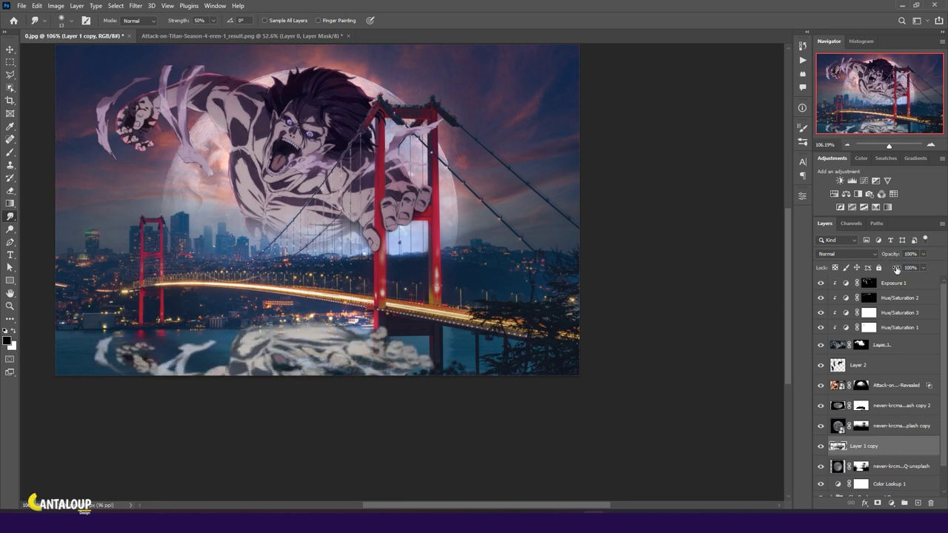
key(ctrl+z)
- Stretch the reflection's bottom edge lower and reapply its reduced opacity
key(v)
key(ctrl+shift+a)
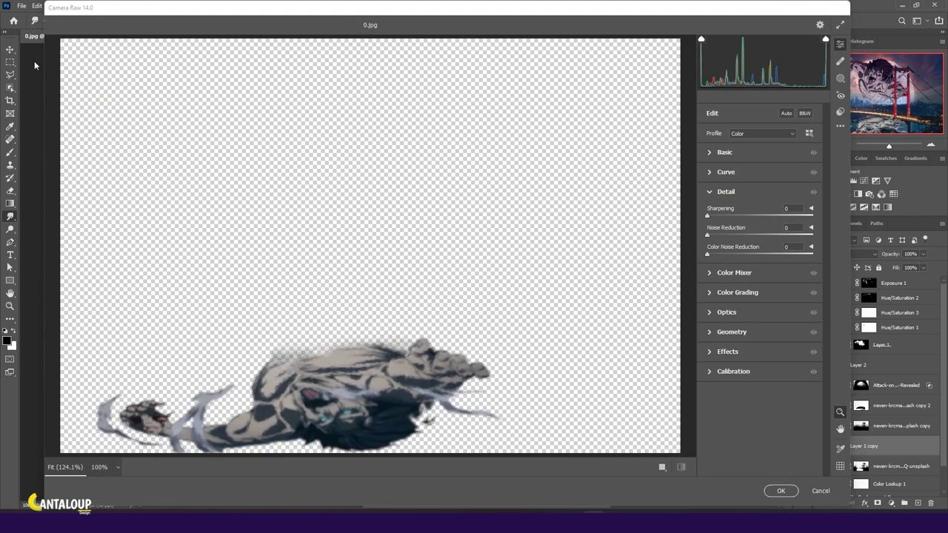
key(Escape)
drag(435, 398, 435, 415)
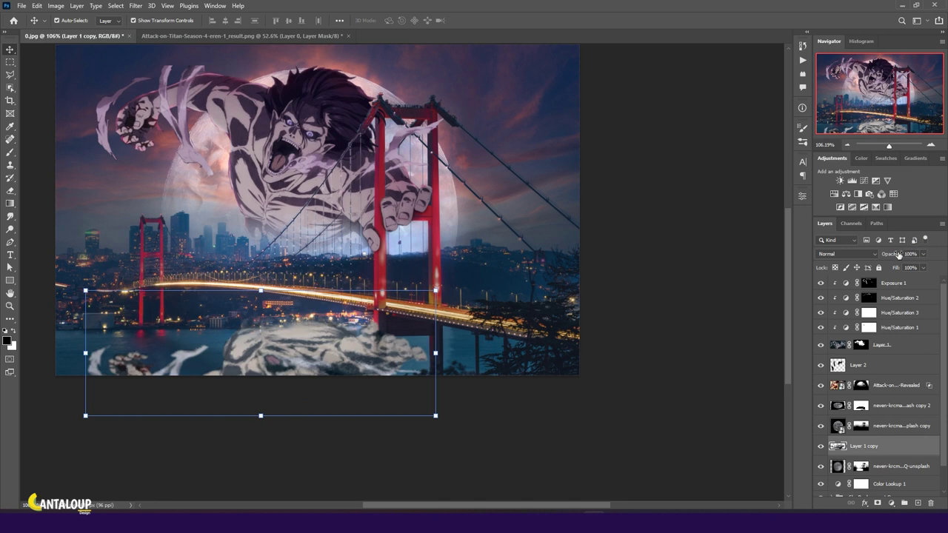
key(ctrl+shift+z)
key(ctrl+shift+z)
- Try Lighten blending with 54% fill on the reflection layer
click(844, 254)
click(841, 333)
drag(898, 268, 892, 269)
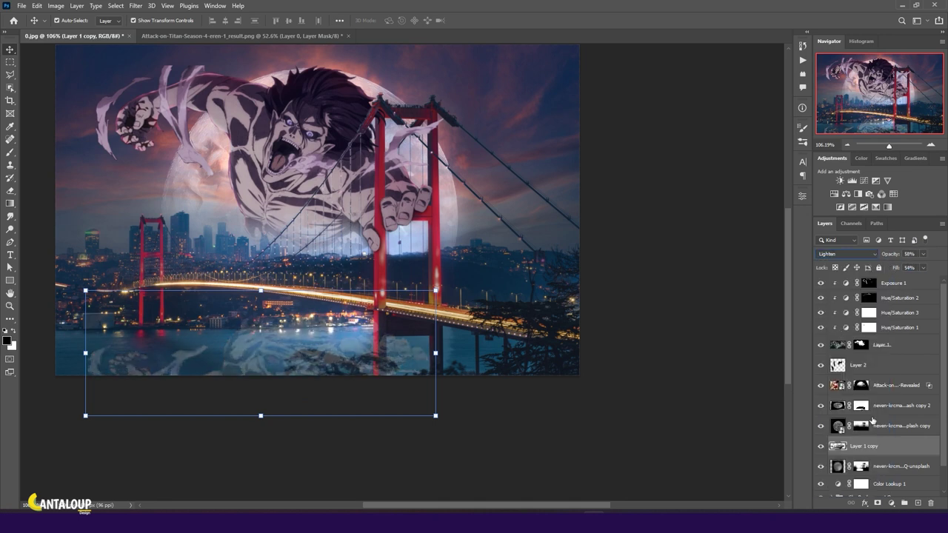
scroll(903, 389, down, 2)
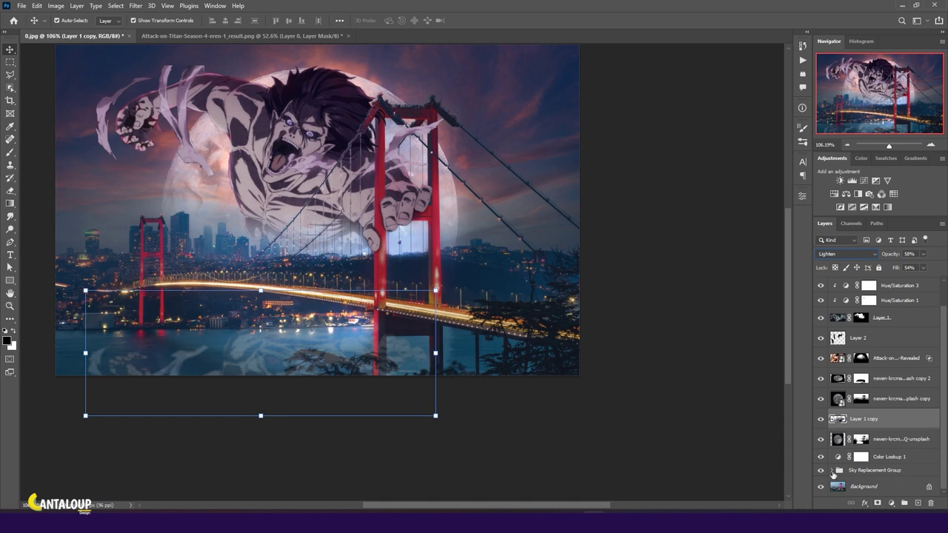
scroll(945, 355, up, 2)
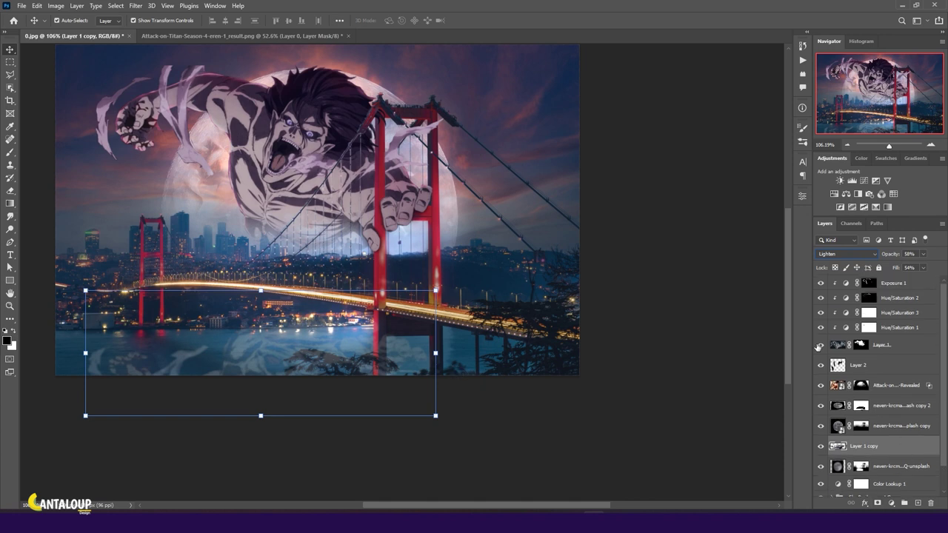
scroll(821, 403, down, 1)
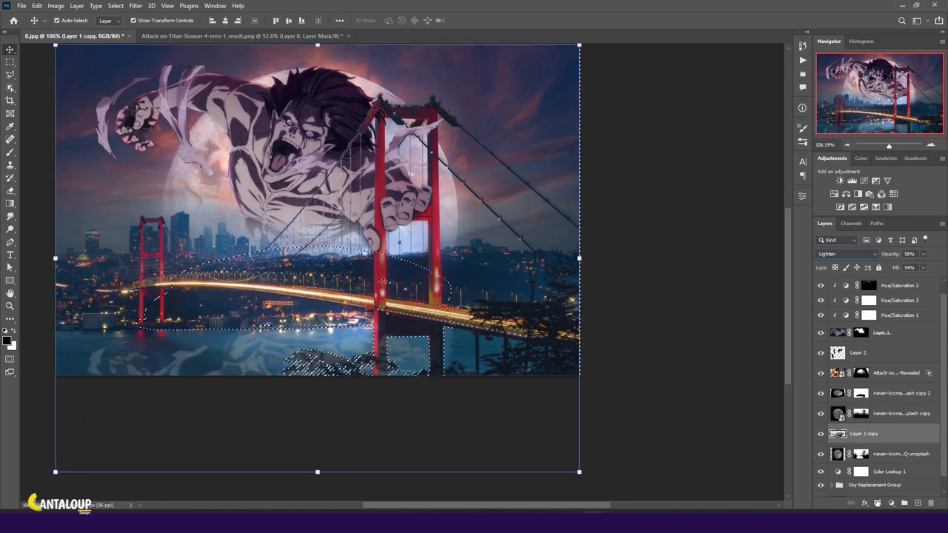
- Alt-drag the mask from 'ash copy 2' onto Layer 1 copy
drag(863, 398, 860, 434)
click(666, 222)
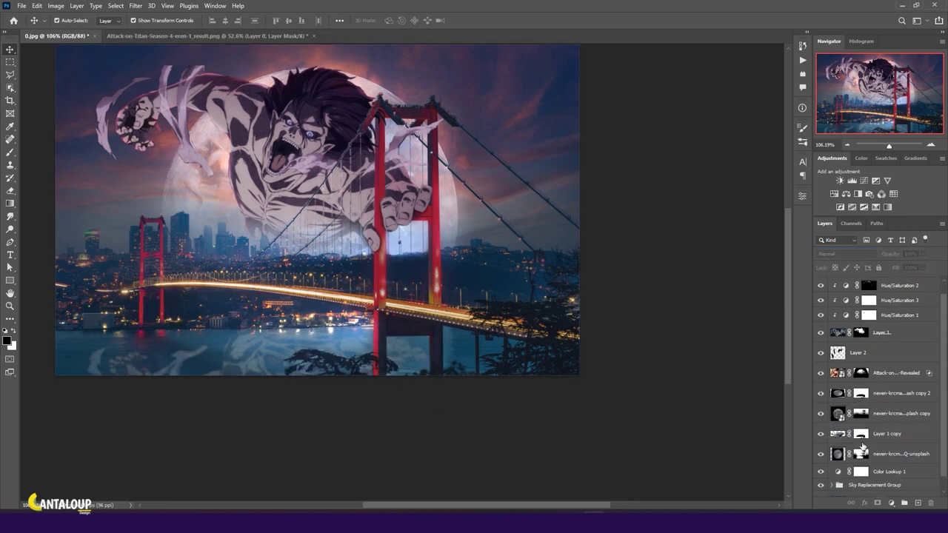
click(861, 443)
click(553, 424)
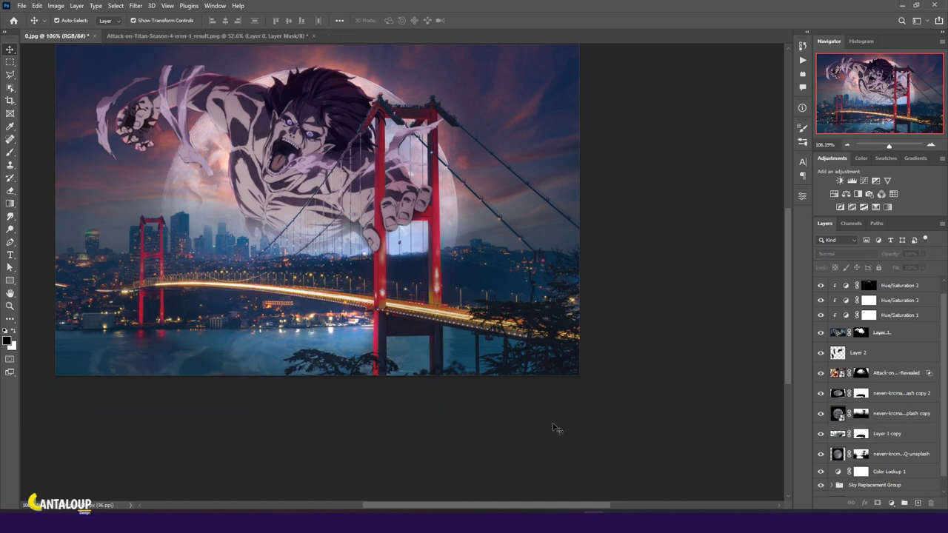
scroll(480, 339, up, 3)
scroll(489, 326, left, 3)
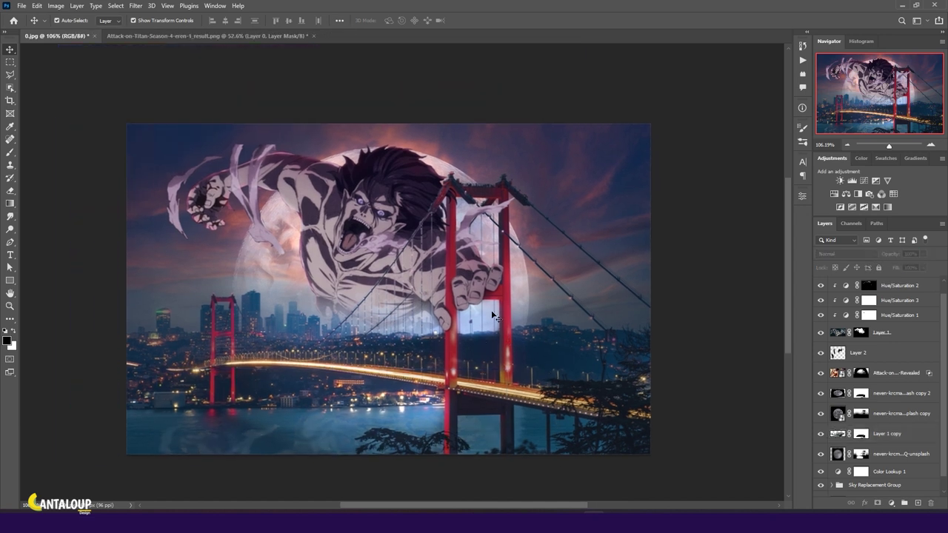
- Set Layer 1 copy to Multiply at 32% opacity and 72% fill
click(859, 433)
click(846, 254)
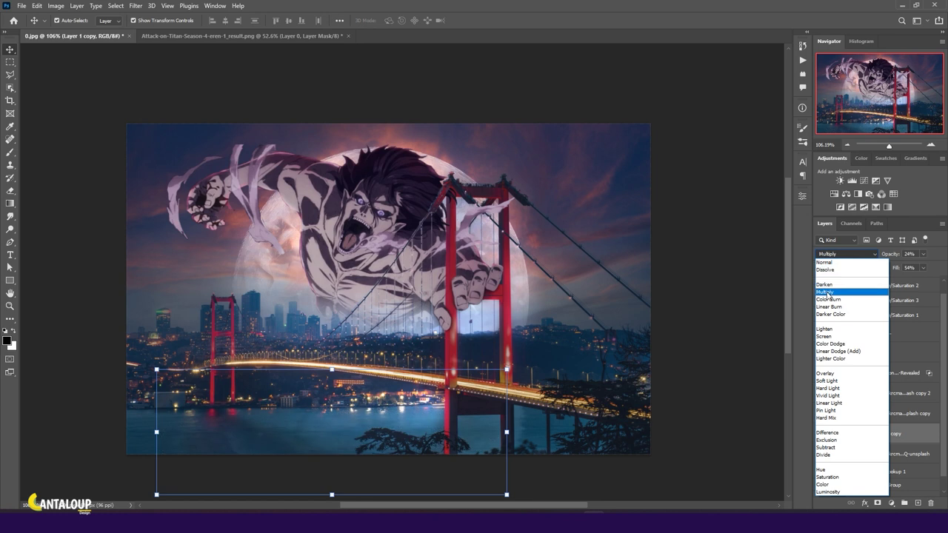
click(870, 284)
drag(887, 254, 894, 269)
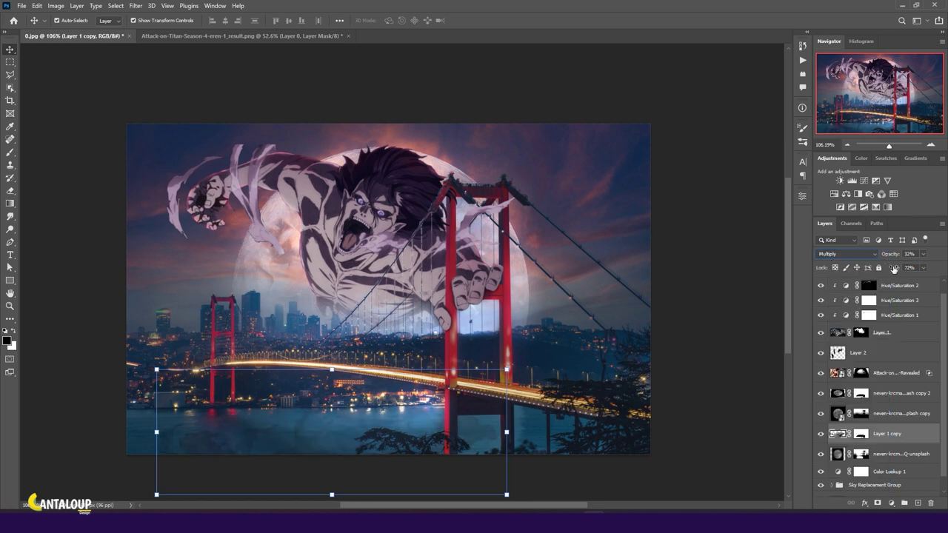
click(721, 360)
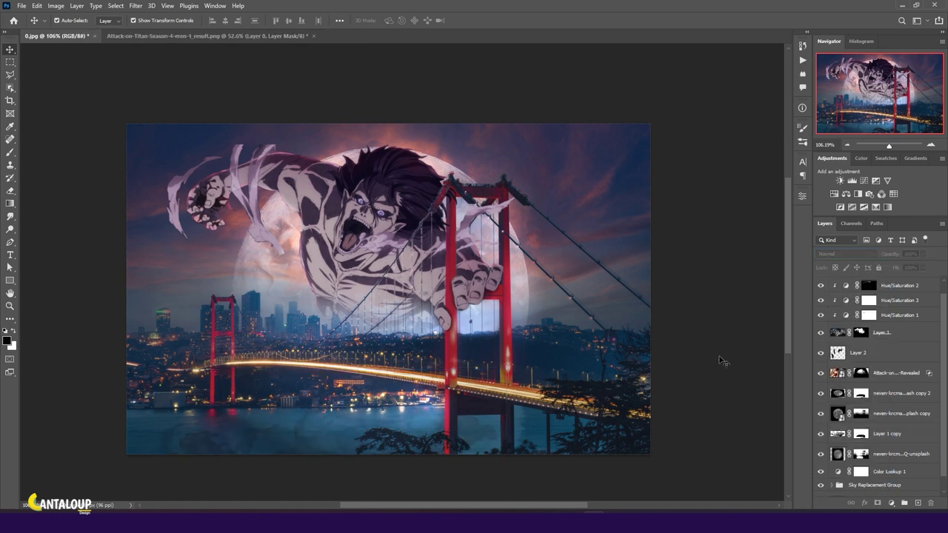
scroll(613, 292, up, 2)
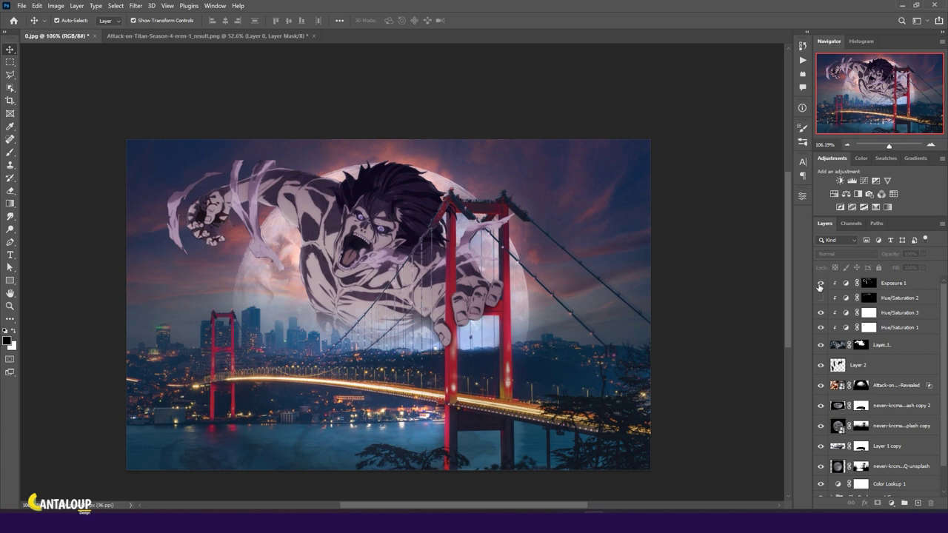
- Paint the Exposure 1 mask over the titan's torso and moon, then lower opacity to 31%
click(826, 284)
key(b)
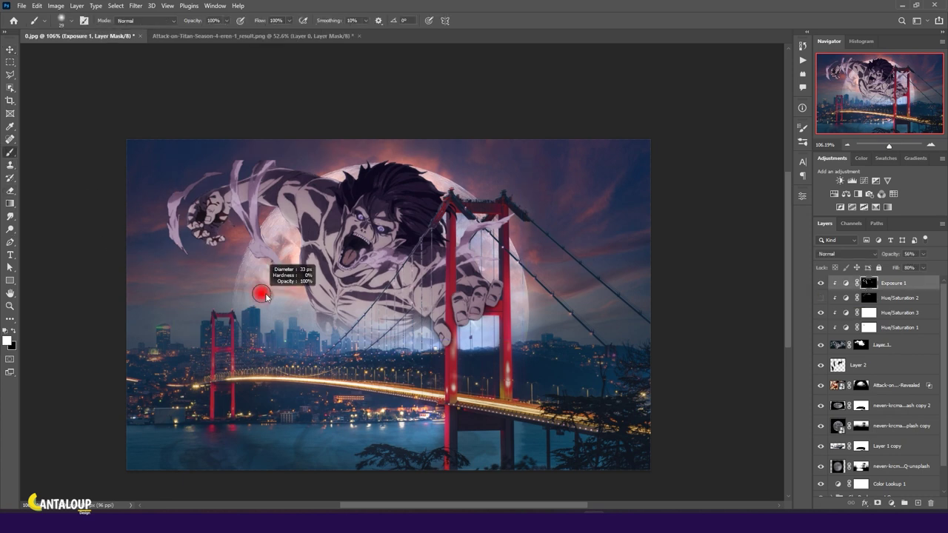
drag(296, 222, 326, 311)
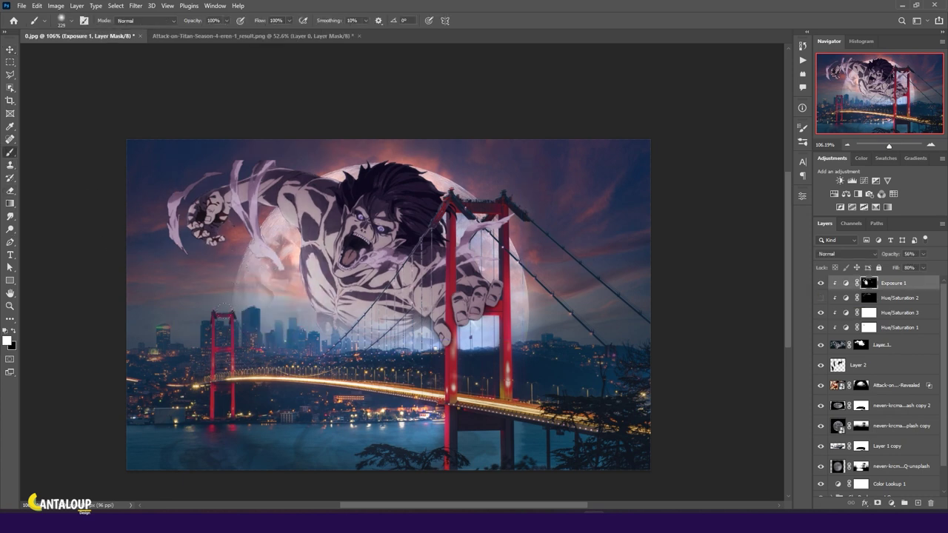
drag(348, 244, 214, 277)
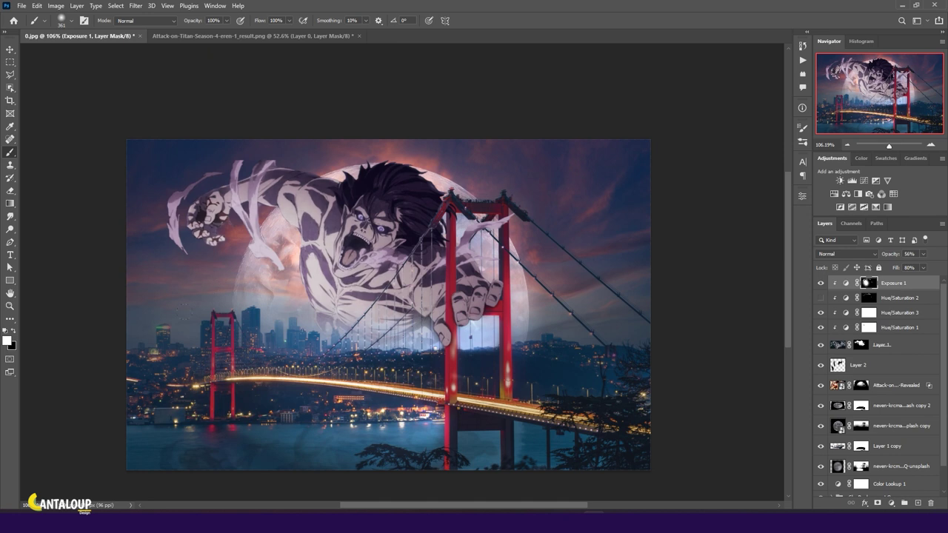
key(v)
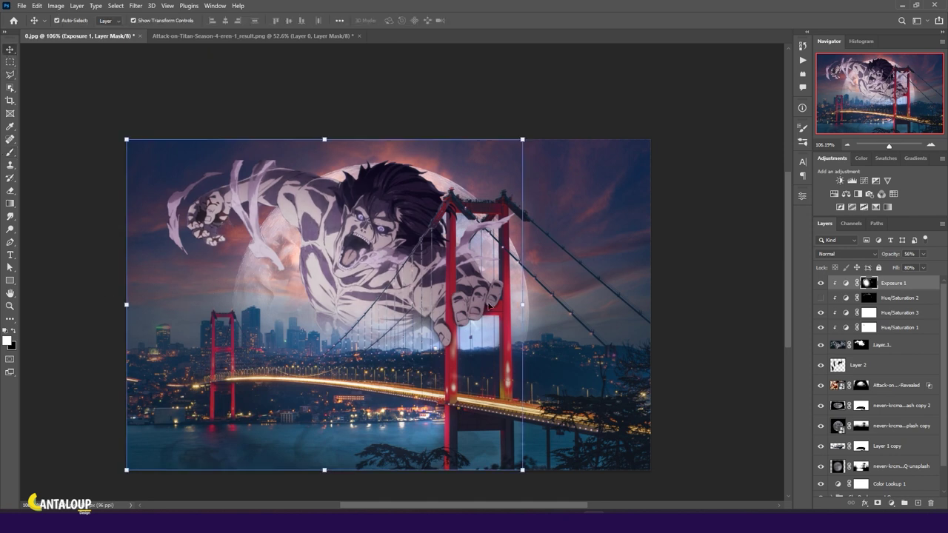
click(693, 291)
click(865, 285)
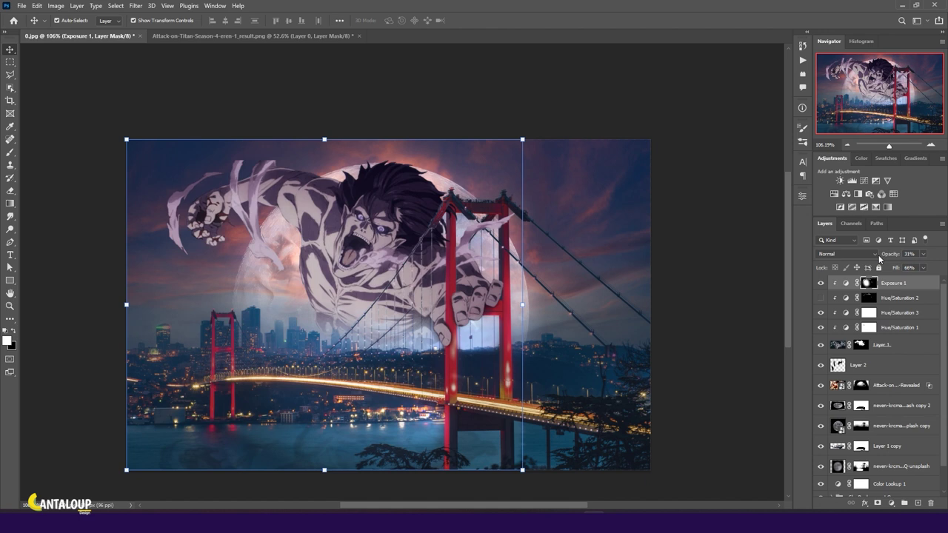
click(718, 306)
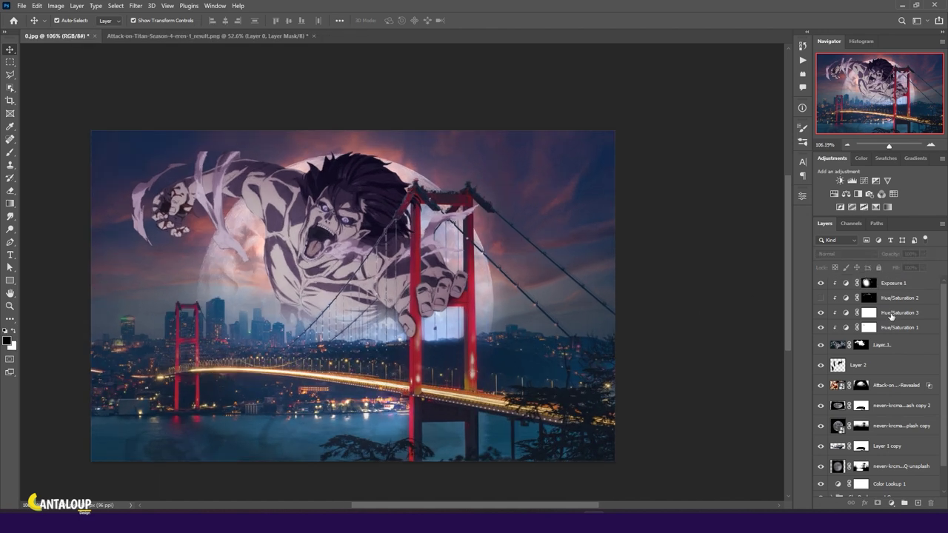
- Touch up the Hue/Saturation 2 mask, show it again, and stamp visible layers into Layer 3
click(861, 298)
key(b)
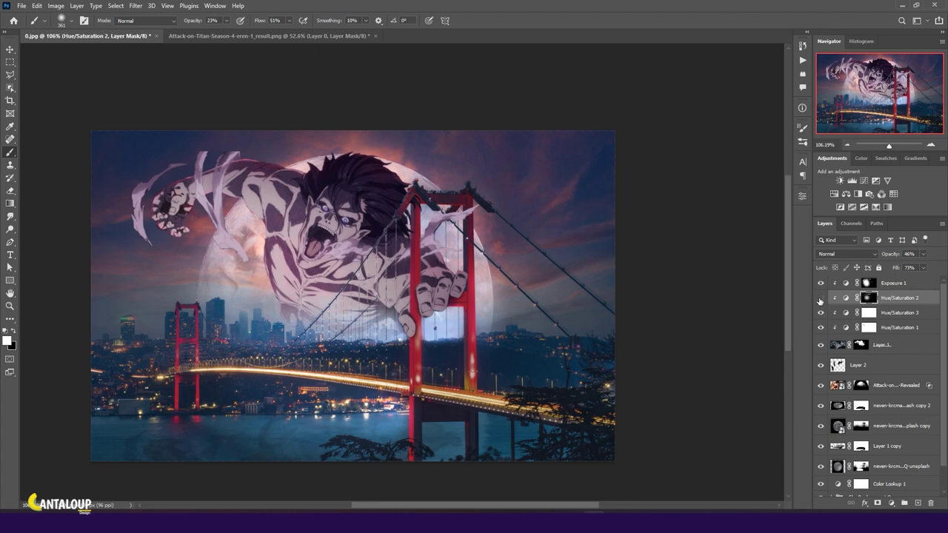
key(v)
click(688, 333)
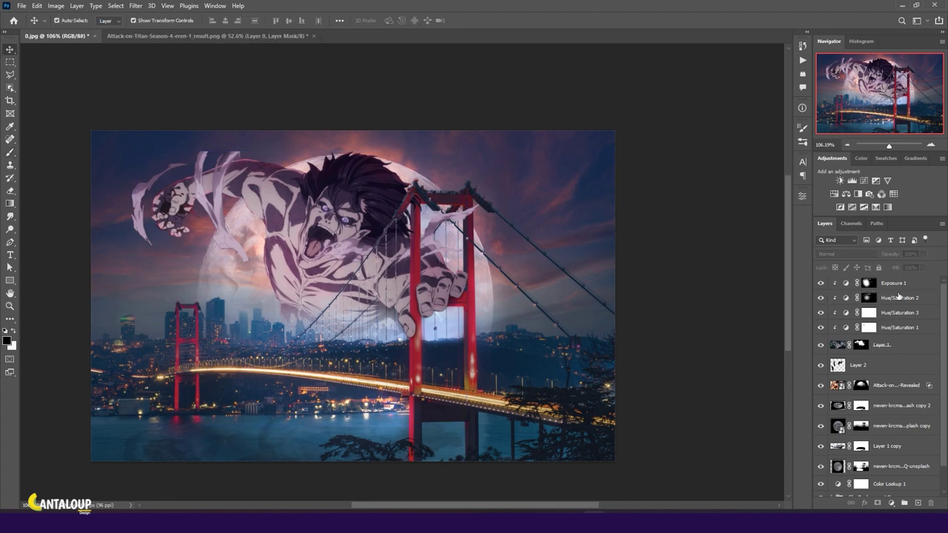
key(ctrl+shift+alt+e)
- In Camera Raw, set exposure -0.15, more contrast, clarity +11, dehaze +6, vibrance +46
click(142, 6)
click(202, 80)
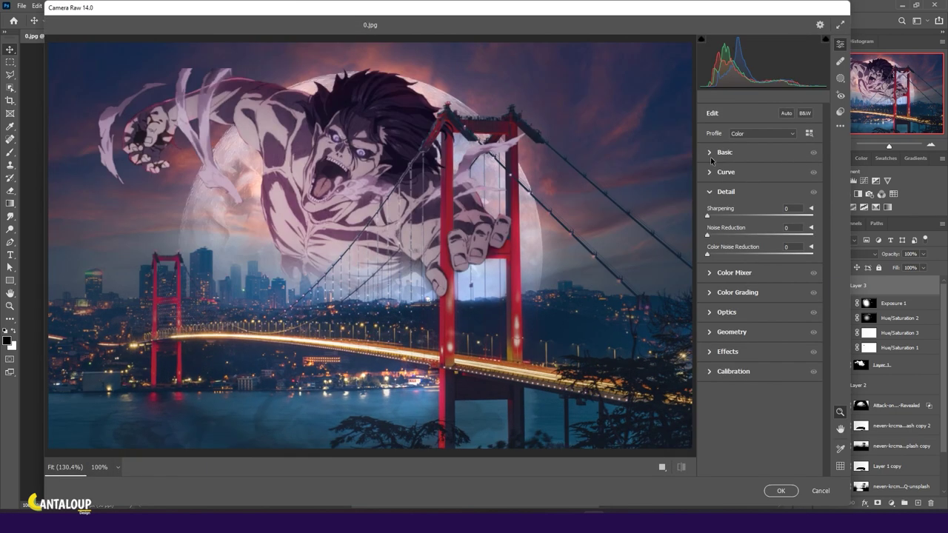
click(715, 153)
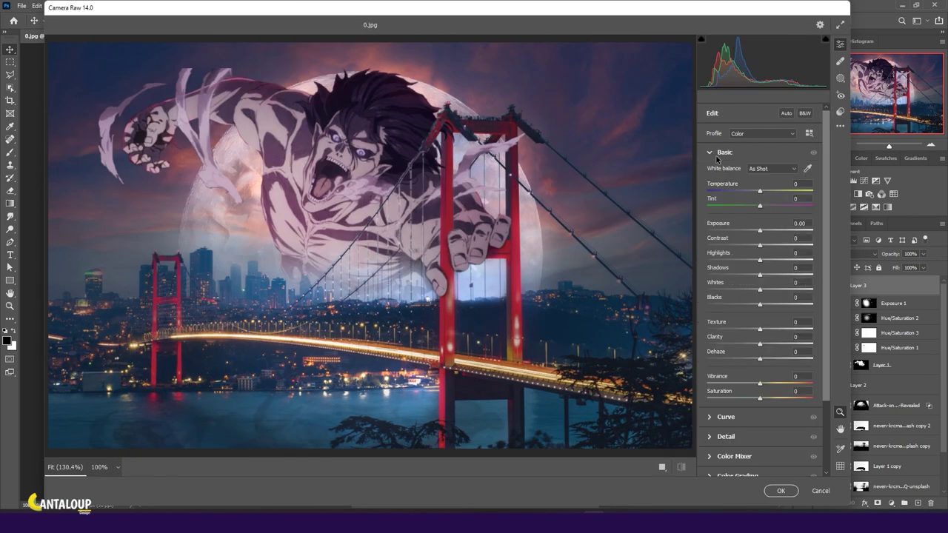
mouse_move(761, 234)
mouse_down()
mouse_move(770, 248)
mouse_move(759, 291)
mouse_move(777, 294)
mouse_move(756, 304)
mouse_move(766, 334)
mouse_up()
click(766, 344)
mouse_move(760, 360)
mouse_down()
mouse_move(784, 386)
mouse_move(765, 389)
mouse_up()
- Adjust the tone curve: highlights +23 with lifted shadows and darks
click(712, 151)
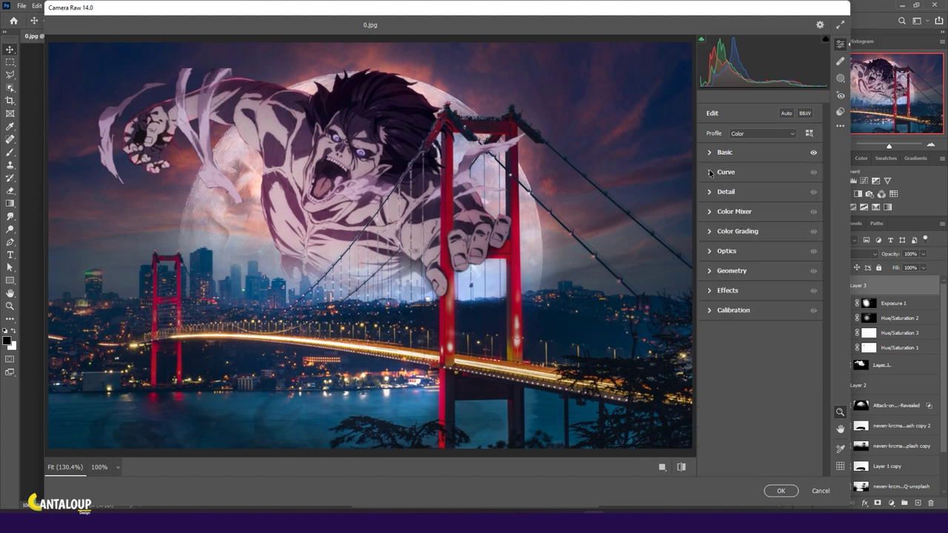
click(712, 172)
mouse_move(786, 337)
mouse_down()
mouse_move(812, 336)
mouse_move(772, 336)
mouse_up()
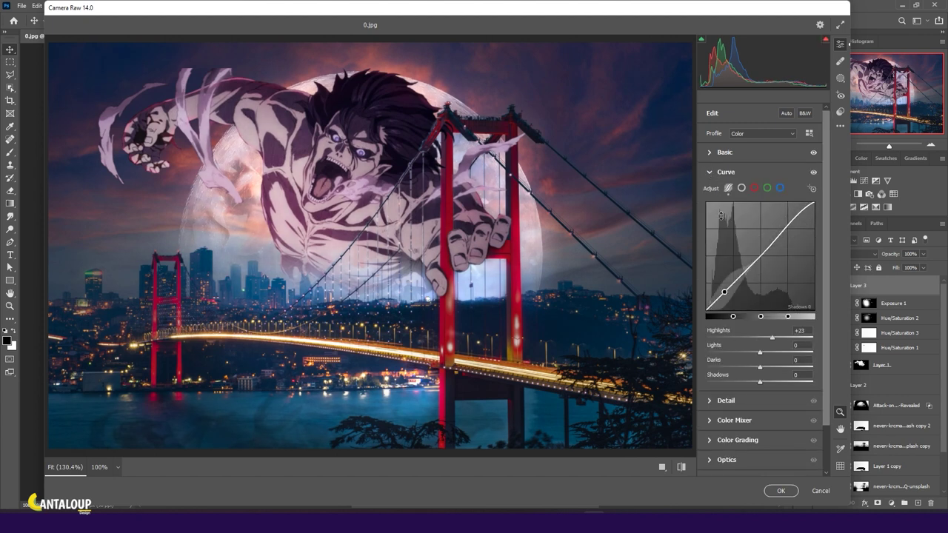
drag(760, 381, 764, 381)
drag(755, 266, 755, 259)
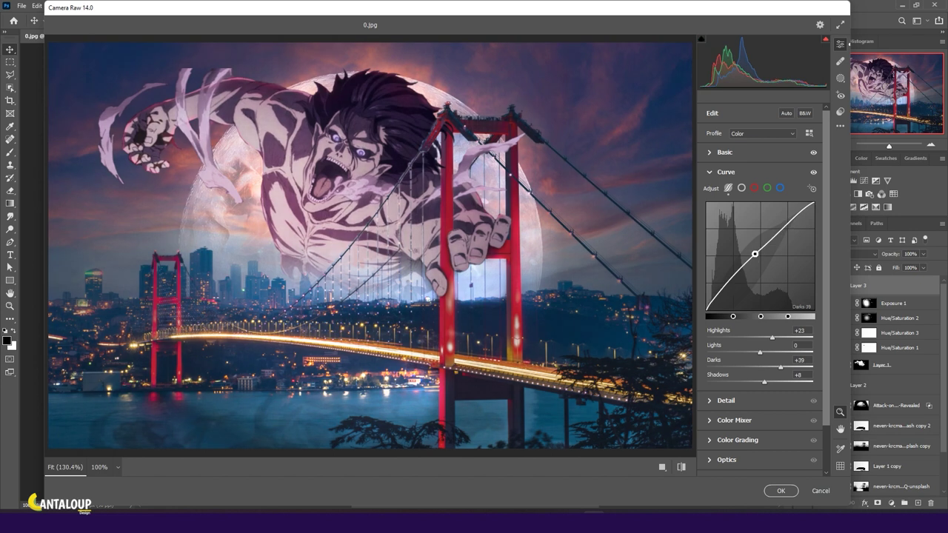
click(712, 171)
- Add sharpening 50, noise reduction 37 and colour noise 58, then apply the filter
click(718, 191)
drag(707, 215, 723, 216)
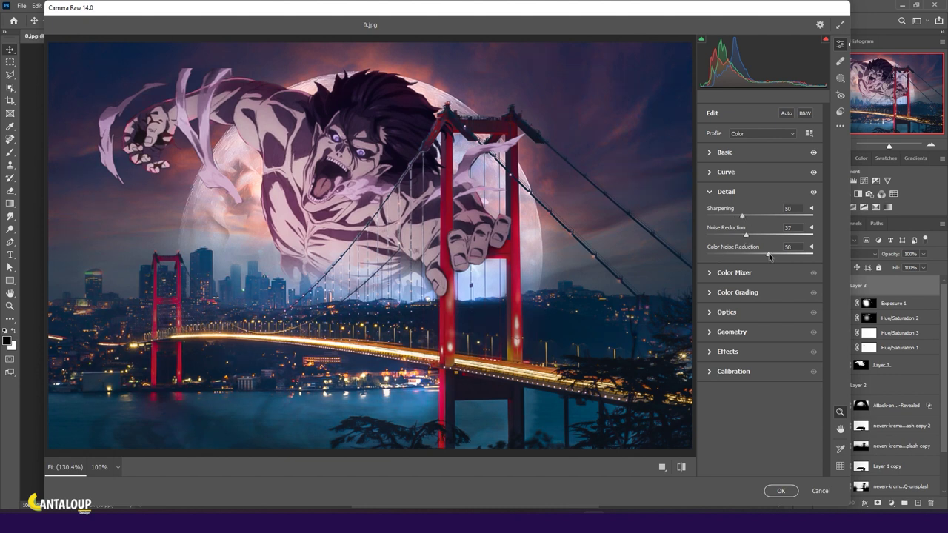
click(711, 193)
click(781, 490)
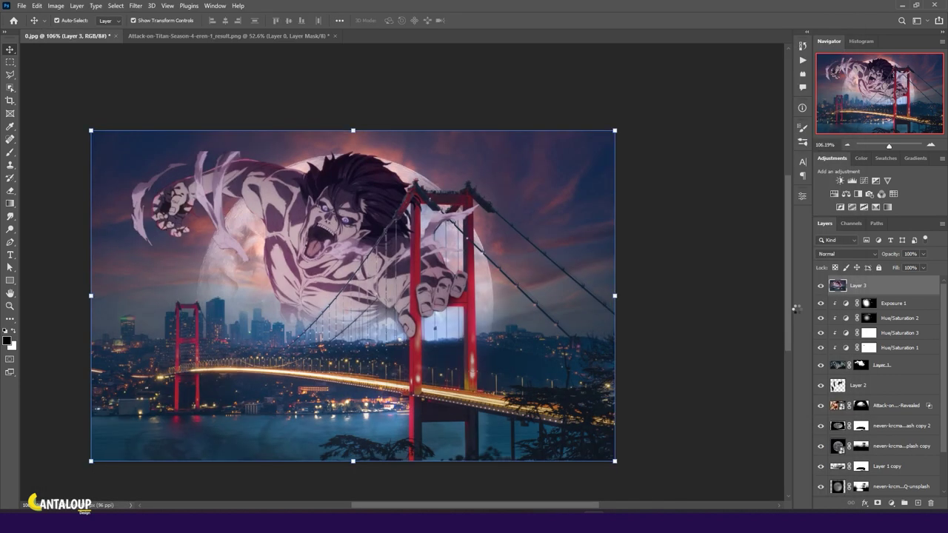
click(658, 234)
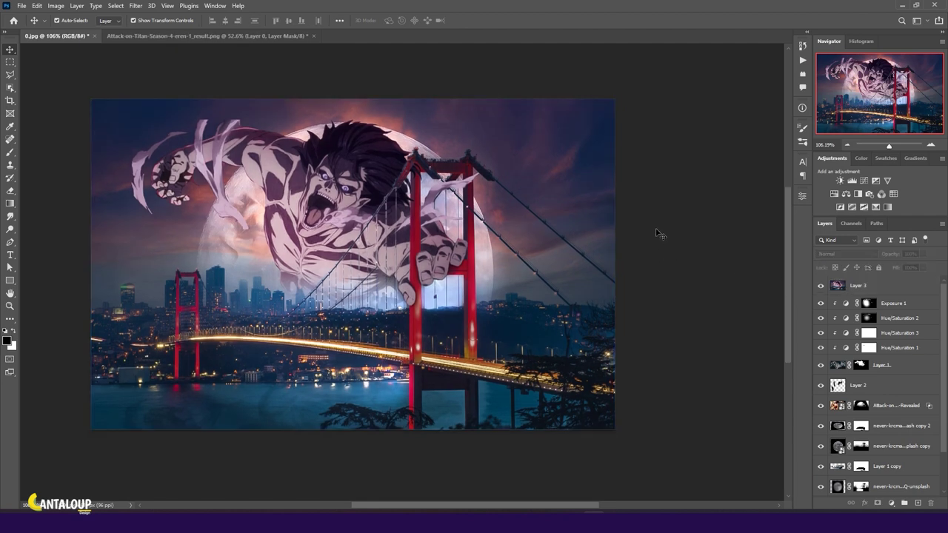